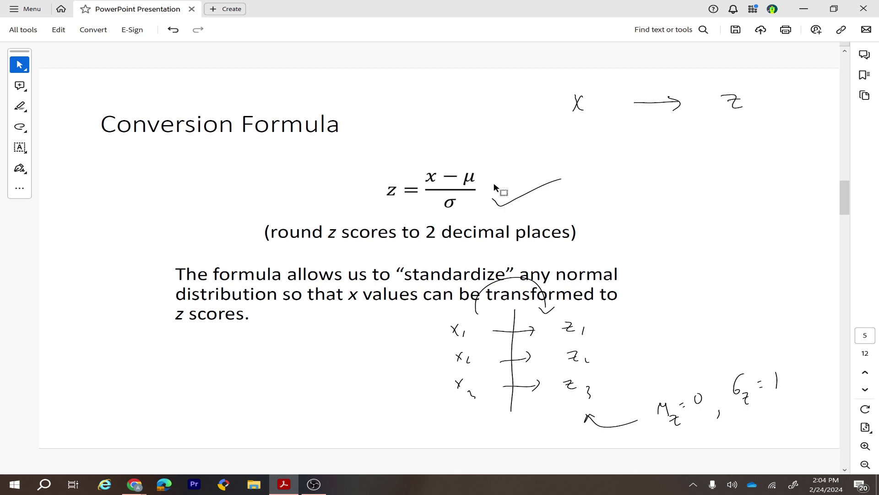
- On the slide about converting to a standard normal distribution, circle the x label in figure (a) and the z label in figure (b)
{"action": "left_click", "coordinate": [845, 247]}
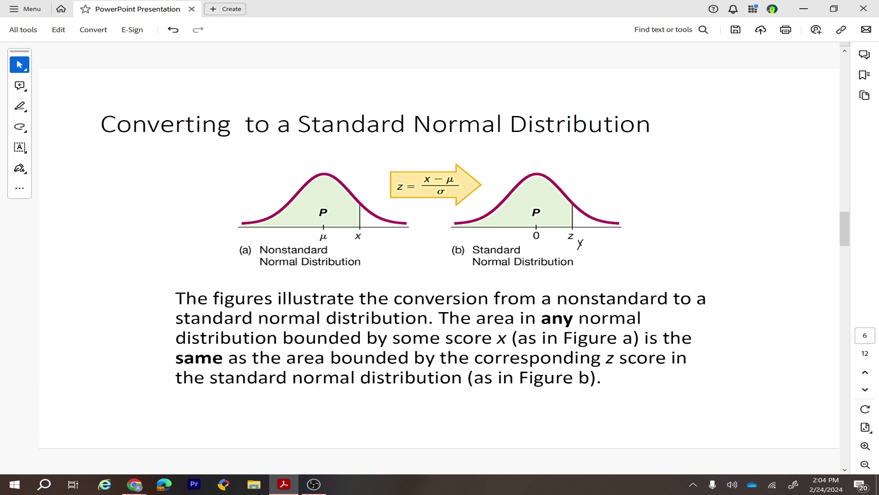
{"action": "mouse_move", "coordinate": [373, 233]}
{"action": "left_mouse_down"}
{"action": "mouse_move", "coordinate": [362, 227]}
{"action": "mouse_move", "coordinate": [366, 251]}
{"action": "mouse_move", "coordinate": [372, 231]}
{"action": "left_mouse_up"}
{"action": "mouse_move", "coordinate": [584, 228]}
{"action": "left_mouse_down"}
{"action": "mouse_move", "coordinate": [560, 233]}
{"action": "mouse_move", "coordinate": [578, 228]}
{"action": "left_mouse_up"}
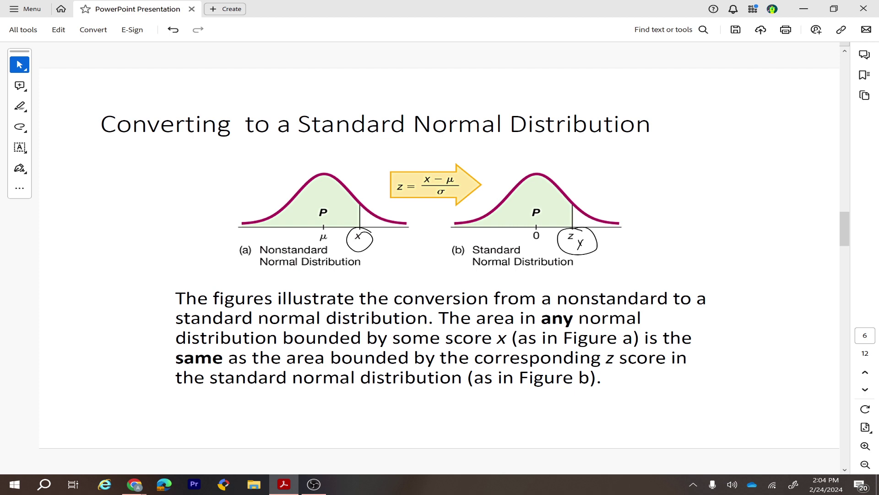
- Draw a freehand brace beside step 2 on the slide Procedure for Finding Areas with a Nonstandard Normal Distribution
{"action": "key", "text": "Page_Down"}
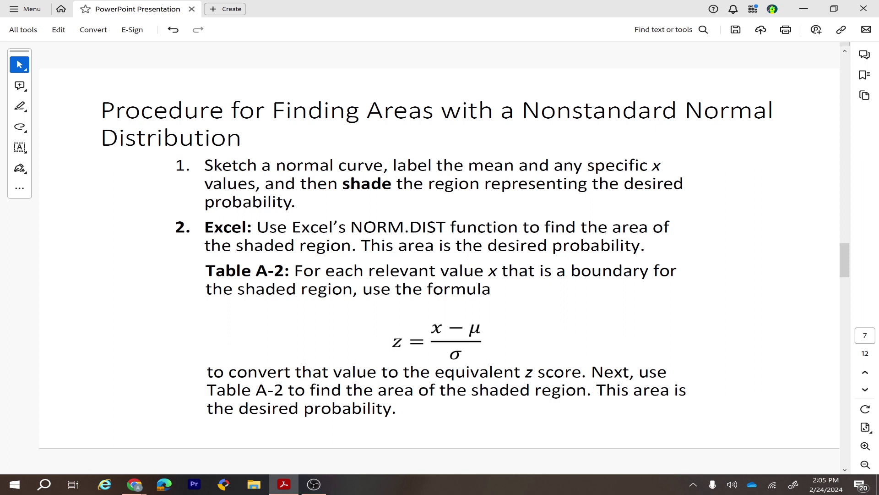
{"action": "mouse_move", "coordinate": [161, 236]}
{"action": "left_mouse_down"}
{"action": "mouse_move", "coordinate": [162, 270]}
{"action": "mouse_move", "coordinate": [198, 382]}
{"action": "left_mouse_up"}
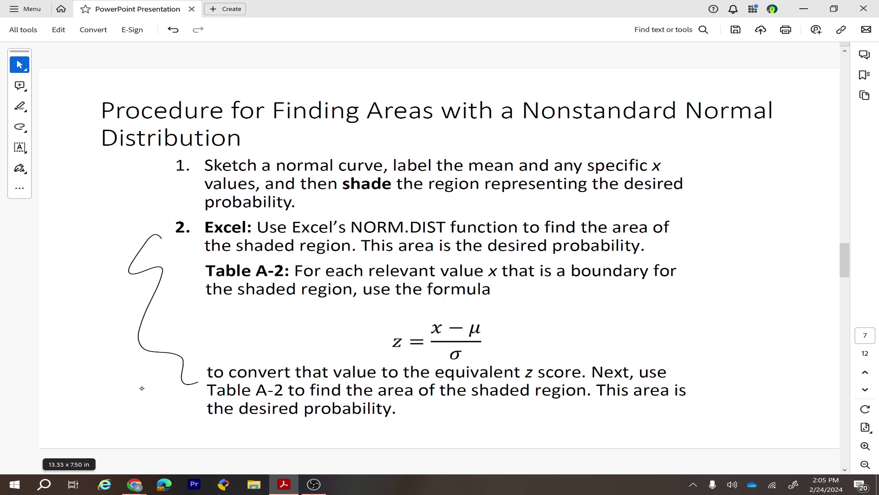
- On page 11, circle "A-2" in step 2 and draw a check mark beside step 1
{"action": "key", "text": "Page_Down"}
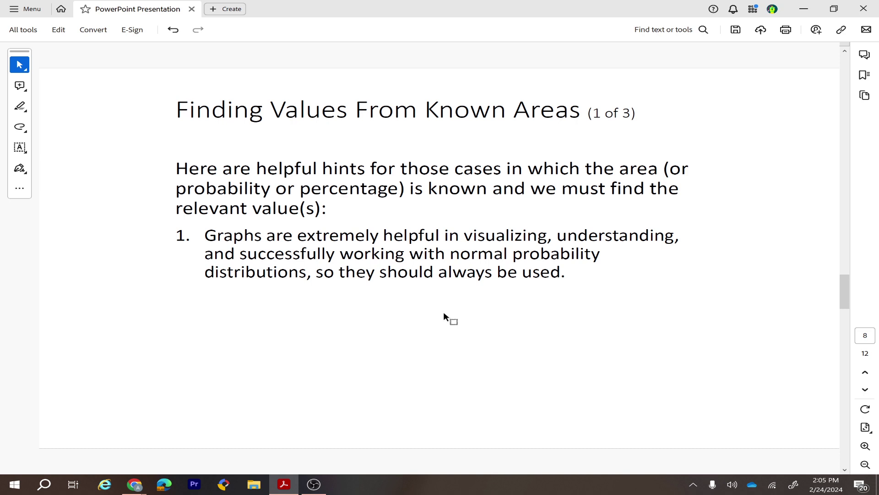
{"action": "scroll", "coordinate": [443, 316], "scroll_direction": "down", "scroll_amount": 1}
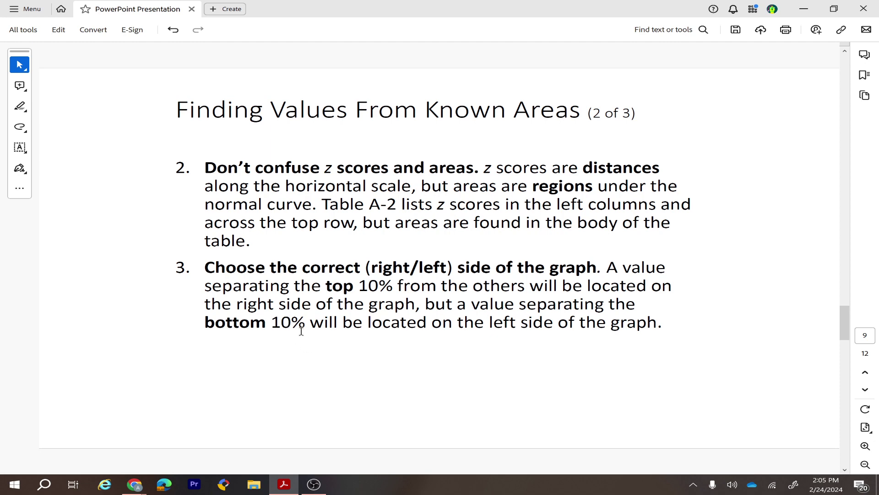
{"action": "key", "text": "Page_Down"}
{"action": "key", "text": "Page_Up"}
{"action": "scroll", "coordinate": [662, 351], "scroll_direction": "down", "scroll_amount": 1}
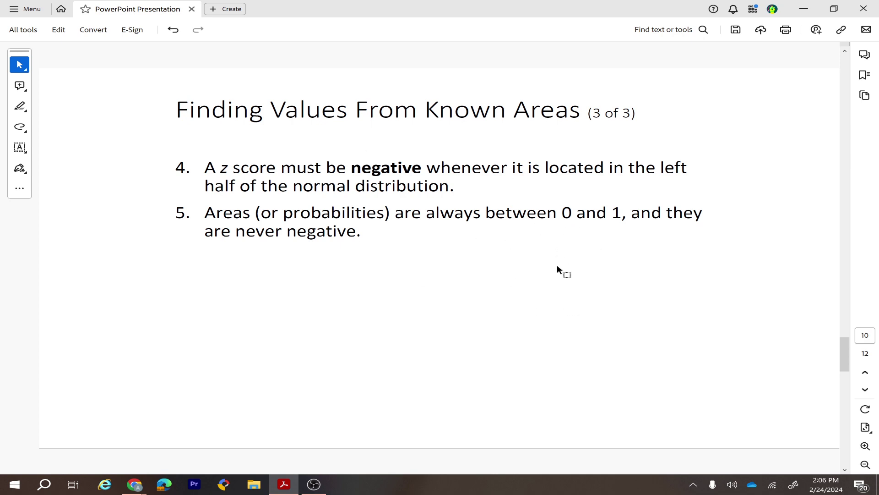
{"action": "scroll", "coordinate": [557, 264], "scroll_direction": "down", "scroll_amount": 2}
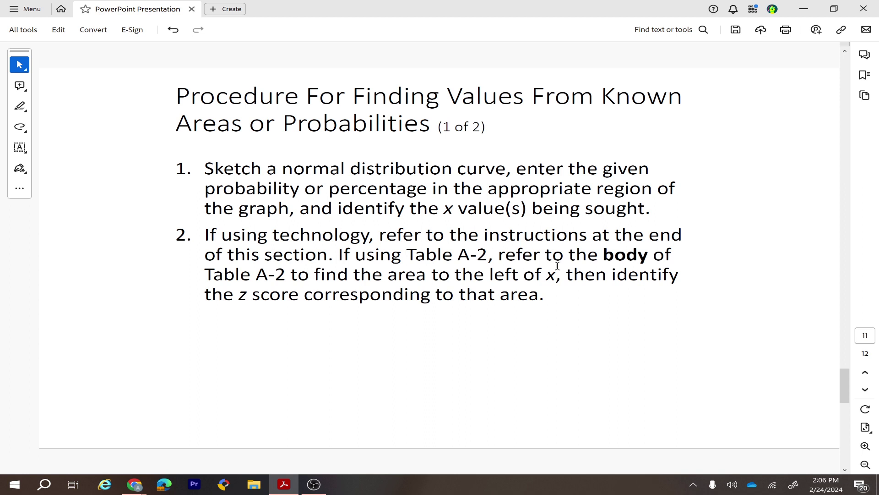
{"action": "mouse_move", "coordinate": [490, 240]}
{"action": "left_mouse_down"}
{"action": "mouse_move", "coordinate": [447, 248]}
{"action": "mouse_move", "coordinate": [491, 261]}
{"action": "left_mouse_up"}
{"action": "left_click_drag", "start_coordinate": [131, 192], "coordinate": [200, 164]}
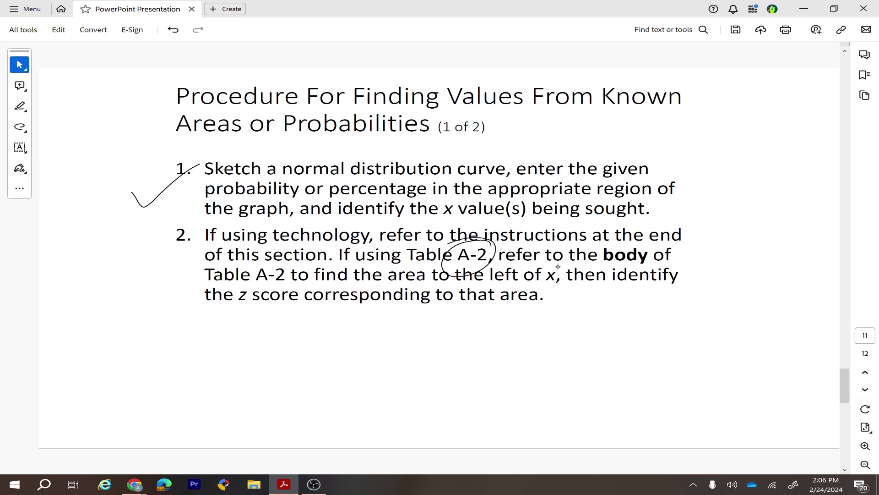
- On page 12, box the formula x = μ + (z · σ) and handwrite z = (x − μ)/σ beside it
{"action": "key", "text": "Page_Down"}
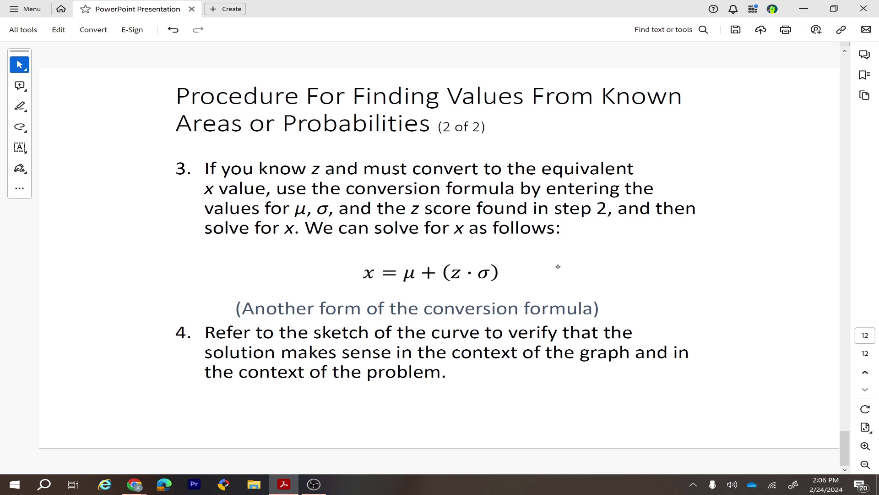
{"action": "mouse_move", "coordinate": [349, 262]}
{"action": "left_mouse_down"}
{"action": "mouse_move", "coordinate": [451, 292]}
{"action": "mouse_move", "coordinate": [517, 292]}
{"action": "mouse_move", "coordinate": [465, 250]}
{"action": "mouse_move", "coordinate": [337, 252]}
{"action": "left_mouse_up"}
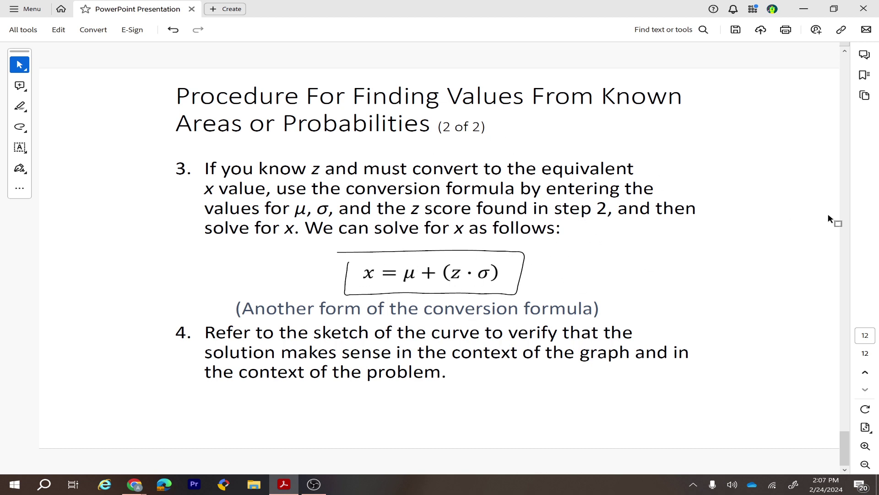
{"action": "mouse_move", "coordinate": [633, 246]}
{"action": "left_mouse_down"}
{"action": "mouse_move", "coordinate": [648, 259]}
{"action": "mouse_move", "coordinate": [676, 253]}
{"action": "left_mouse_up"}
{"action": "mouse_move", "coordinate": [706, 225]}
{"action": "left_mouse_down"}
{"action": "mouse_move", "coordinate": [716, 232]}
{"action": "mouse_move", "coordinate": [708, 234]}
{"action": "left_mouse_up"}
{"action": "left_click_drag", "start_coordinate": [721, 228], "coordinate": [726, 228]}
{"action": "left_click_drag", "start_coordinate": [742, 232], "coordinate": [760, 237]}
{"action": "left_click_drag", "start_coordinate": [733, 249], "coordinate": [729, 255]}
- Draw a double-headed arrow linking the boxed formula to the handwritten z formula
{"action": "left_click_drag", "start_coordinate": [536, 265], "coordinate": [579, 257]}
{"action": "left_click_drag", "start_coordinate": [544, 273], "coordinate": [580, 265]}
{"action": "left_click_drag", "start_coordinate": [573, 252], "coordinate": [589, 270]}
{"action": "left_click_drag", "start_coordinate": [543, 255], "coordinate": [536, 264]}
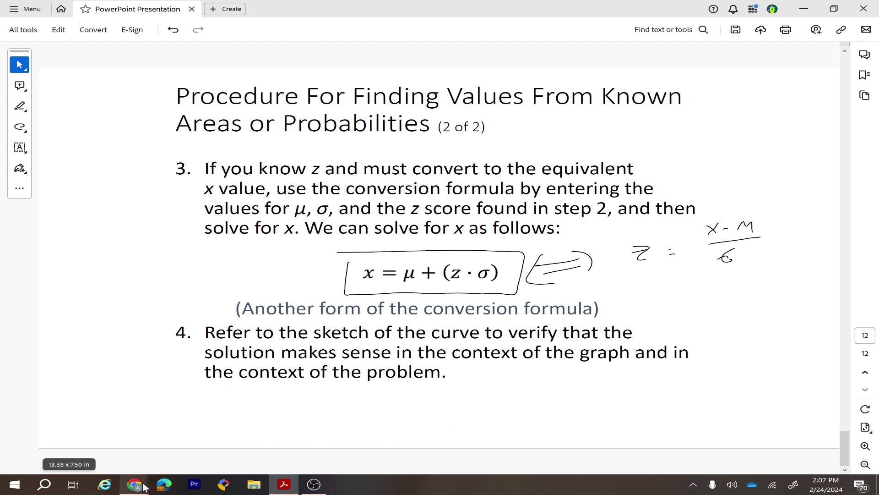
- Switch to the Assignment 18: 6.2 HW homework in Chrome and open Question 18
{"action": "mouse_move", "coordinate": [135, 484]}
{"action": "left_click", "coordinate": [208, 431]}
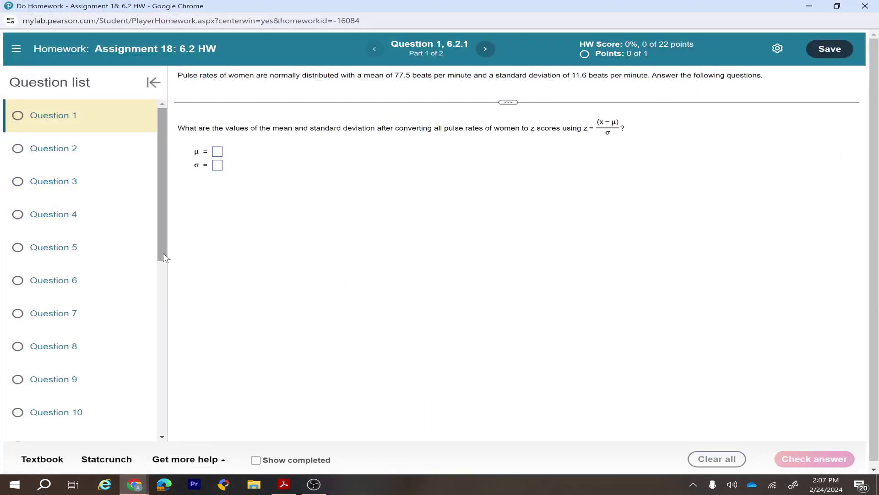
{"action": "left_click_drag", "start_coordinate": [160, 242], "coordinate": [177, 435]}
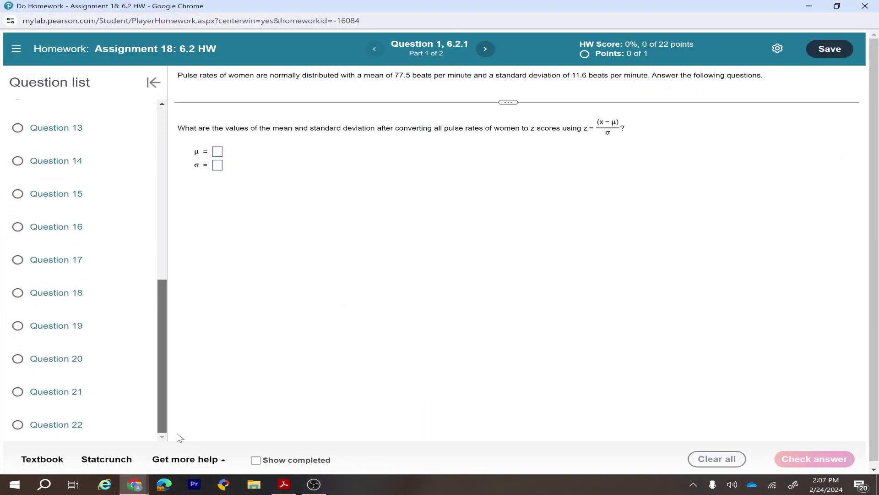
{"action": "left_click", "coordinate": [59, 292]}
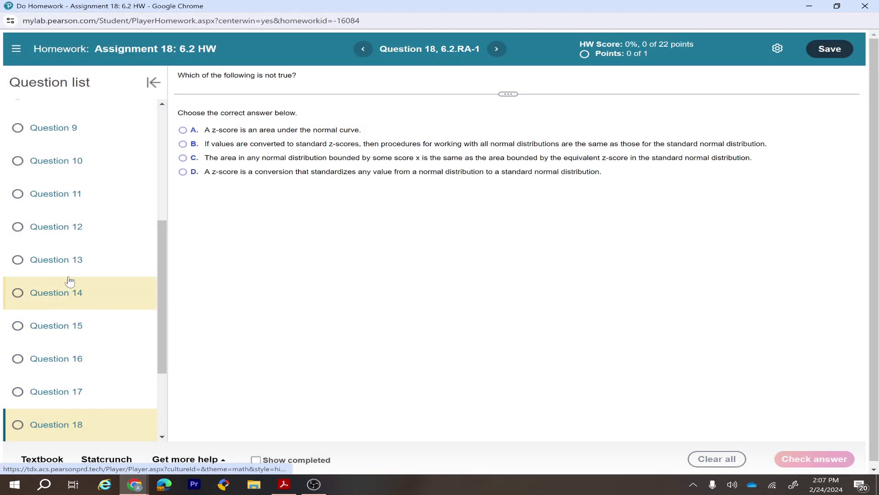
{"action": "left_click", "coordinate": [75, 380]}
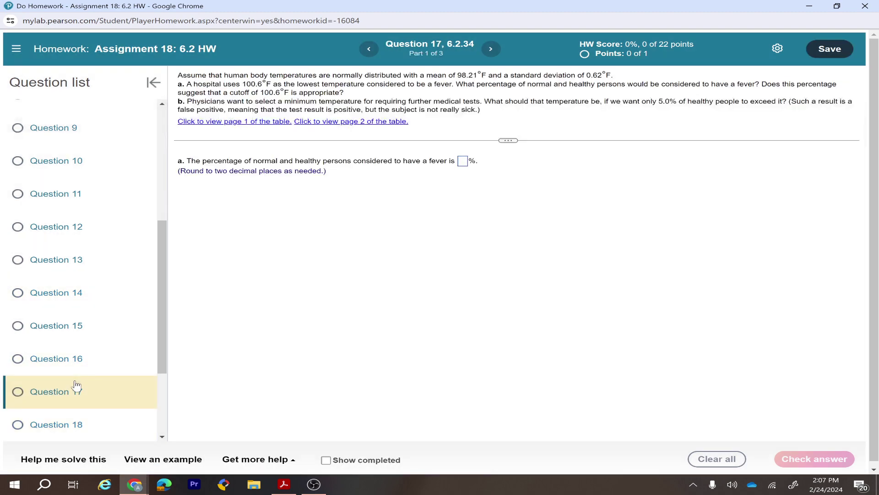
{"action": "left_click", "coordinate": [72, 423]}
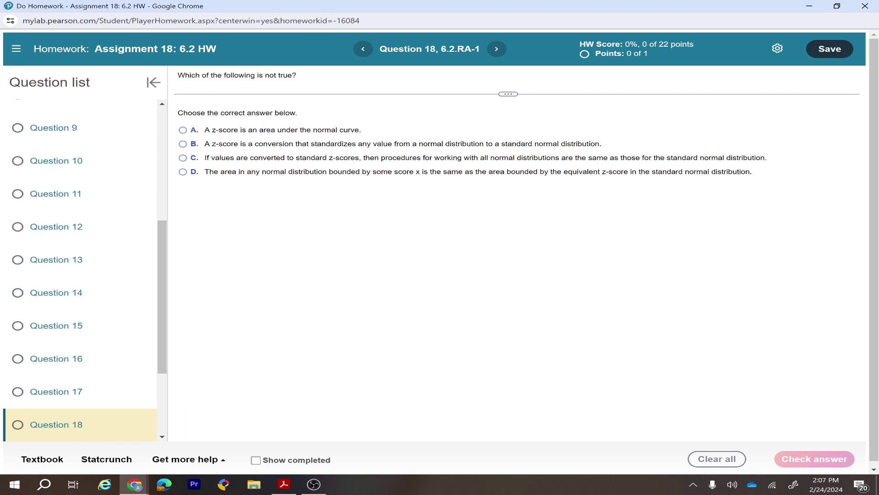
- Answer Question 18 with "A z-score is an area under the normal curve", check it, and advance to the following question
{"action": "left_click", "coordinate": [185, 132]}
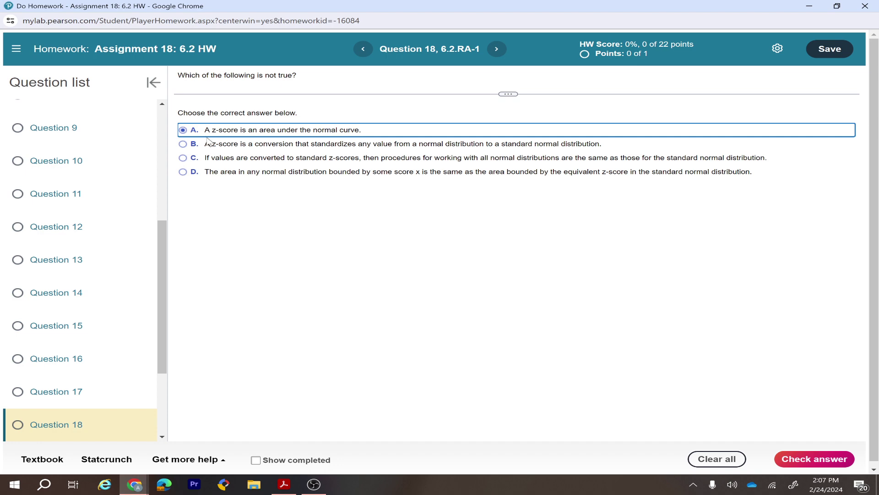
{"action": "left_click", "coordinate": [814, 460]}
{"action": "left_click", "coordinate": [434, 289]}
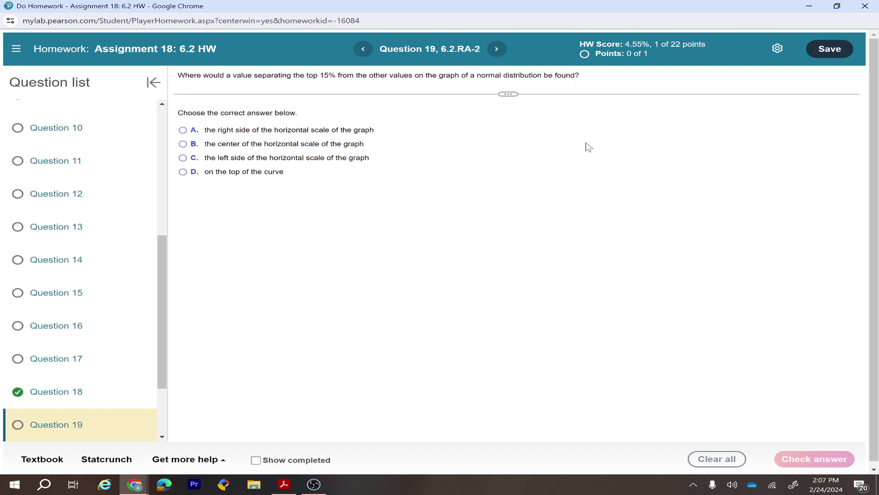
- Switch to the slides in Acrobat and sketch a normal curve below step 4 with its right tail shaded and the boundary labelled with a circled z
{"action": "left_click", "coordinate": [284, 485]}
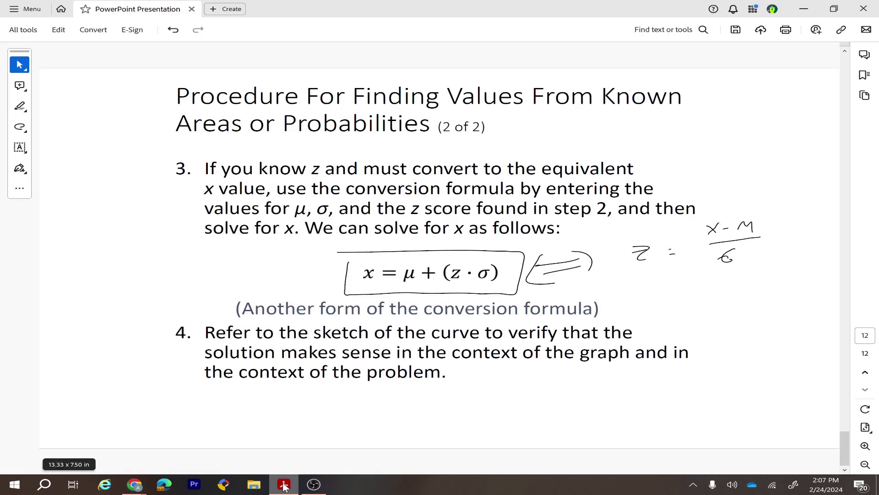
{"action": "left_click_drag", "start_coordinate": [590, 410], "coordinate": [712, 411]}
{"action": "mouse_move", "coordinate": [577, 428]}
{"action": "left_mouse_down"}
{"action": "mouse_move", "coordinate": [722, 429]}
{"action": "mouse_move", "coordinate": [696, 436]}
{"action": "mouse_move", "coordinate": [735, 409]}
{"action": "left_mouse_up"}
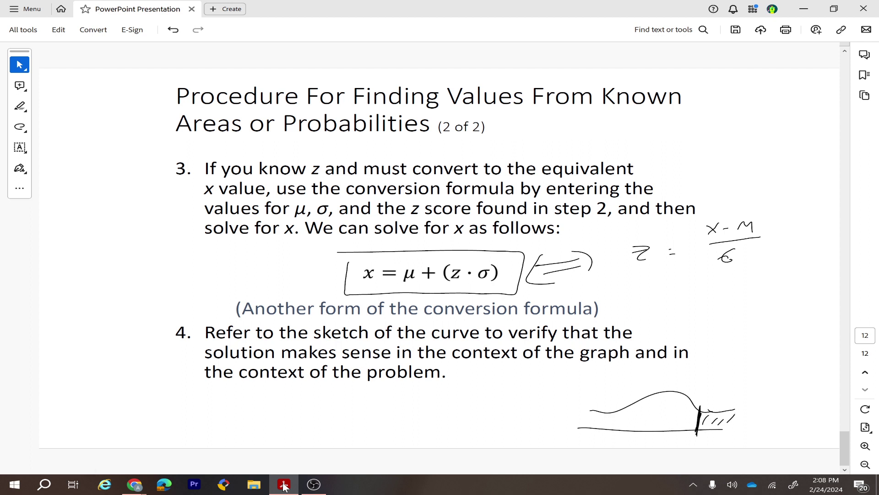
{"action": "mouse_move", "coordinate": [693, 447]}
{"action": "left_mouse_down"}
{"action": "mouse_move", "coordinate": [700, 446]}
{"action": "mouse_move", "coordinate": [696, 431]}
{"action": "left_mouse_up"}
- Return to the homework in Chrome, answer Question 19 with "the right side of the horizontal scale of the graph", check it, and advance
{"action": "mouse_move", "coordinate": [134, 484]}
{"action": "left_click", "coordinate": [182, 446]}
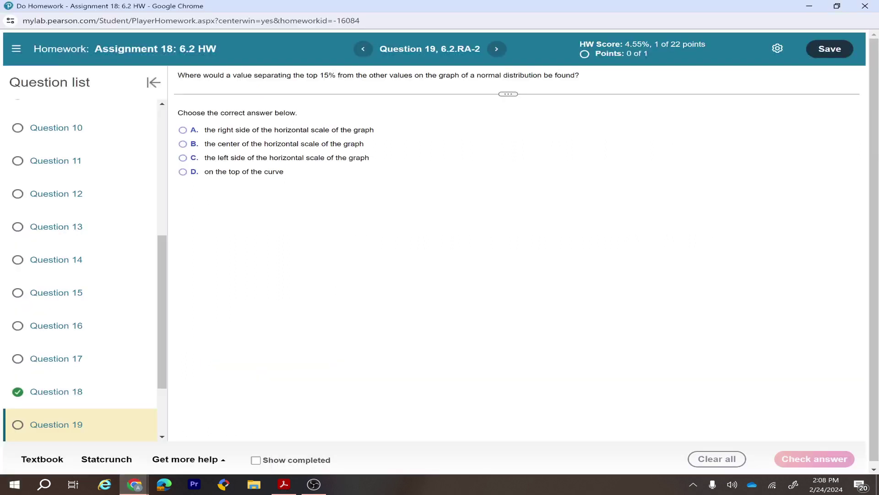
{"action": "left_click", "coordinate": [187, 131]}
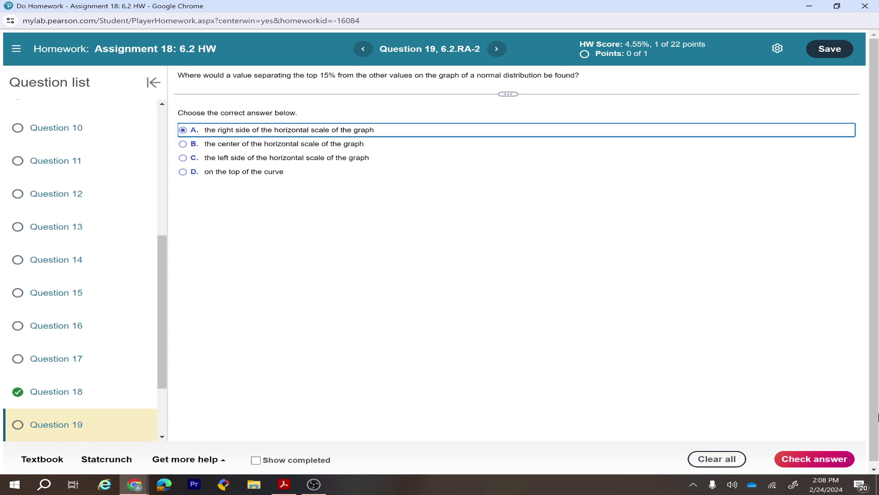
{"action": "left_click", "coordinate": [822, 459]}
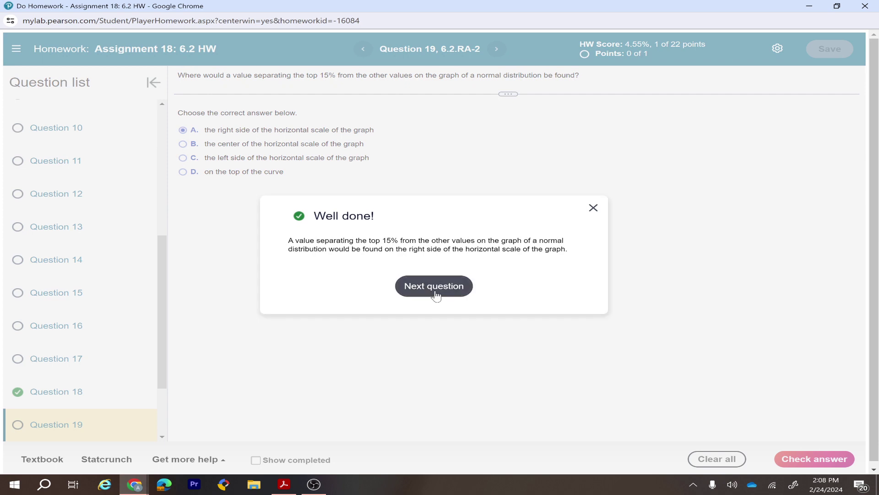
{"action": "left_click", "coordinate": [434, 286]}
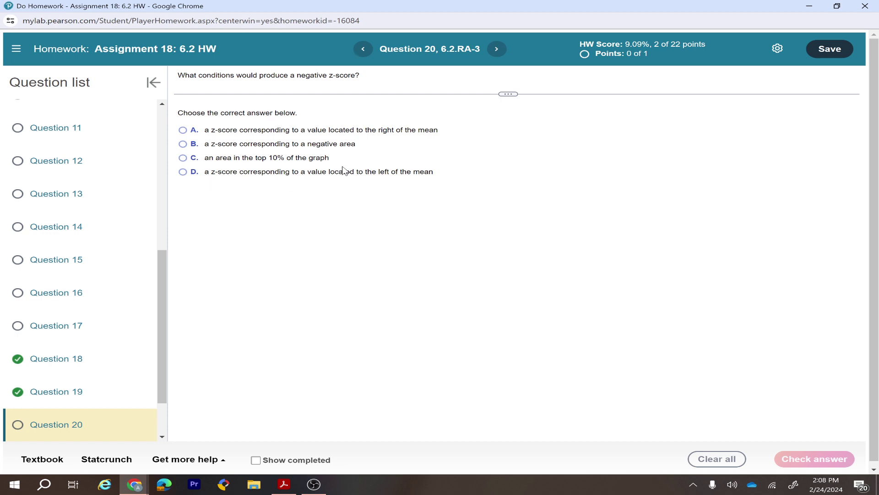
- Answer Question 20 with "a z-score corresponding to a value located to the left of the mean", check it, and advance
{"action": "left_click", "coordinate": [193, 173]}
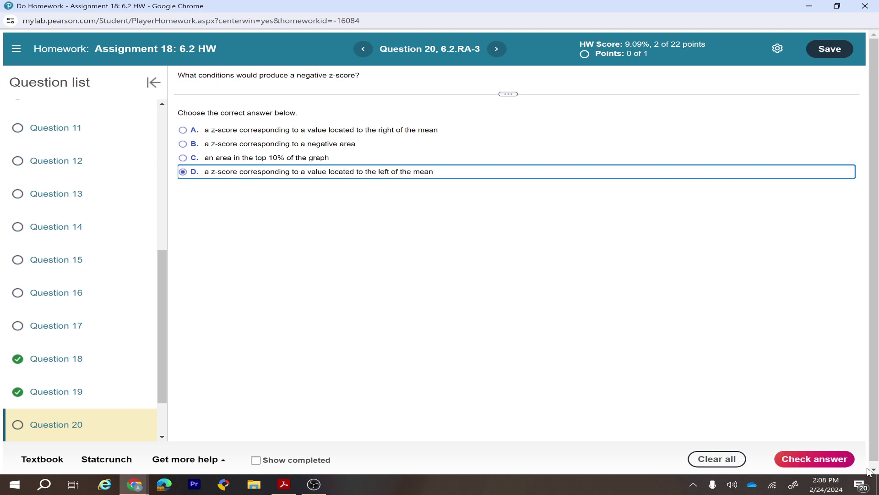
{"action": "left_click", "coordinate": [822, 457]}
{"action": "left_click", "coordinate": [444, 288]}
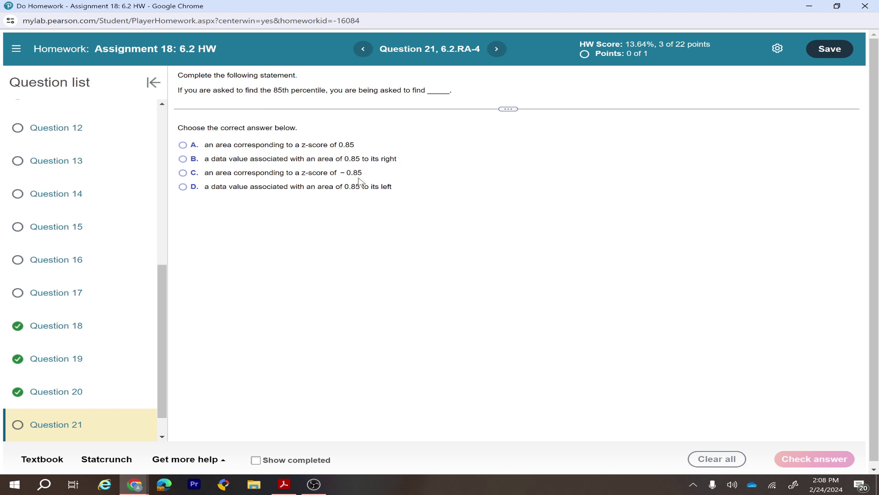
- For Question 21, choose the answer "a data value associated with an area of 0.85 to its left"
{"action": "mouse_move", "coordinate": [182, 162]}
{"action": "left_mouse_down"}
{"action": "mouse_move", "coordinate": [183, 145]}
{"action": "mouse_move", "coordinate": [183, 159]}
{"action": "left_mouse_up"}
{"action": "left_click", "coordinate": [280, 227]}
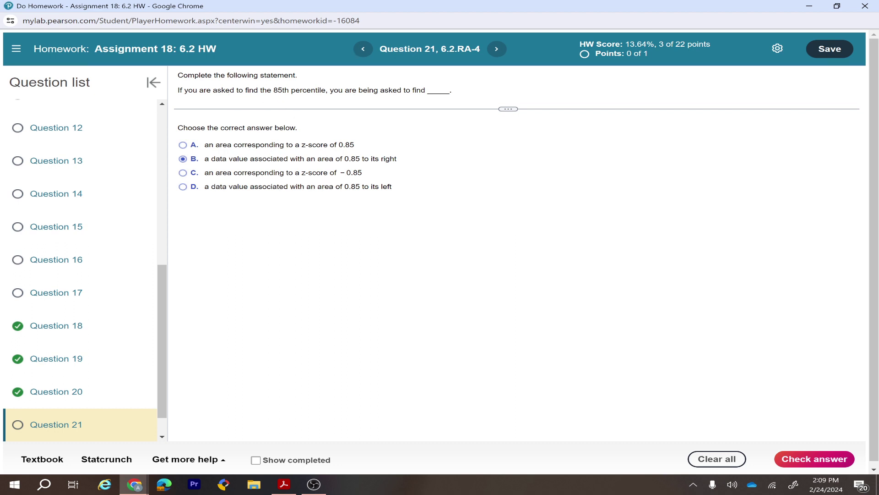
{"action": "left_click", "coordinate": [185, 189]}
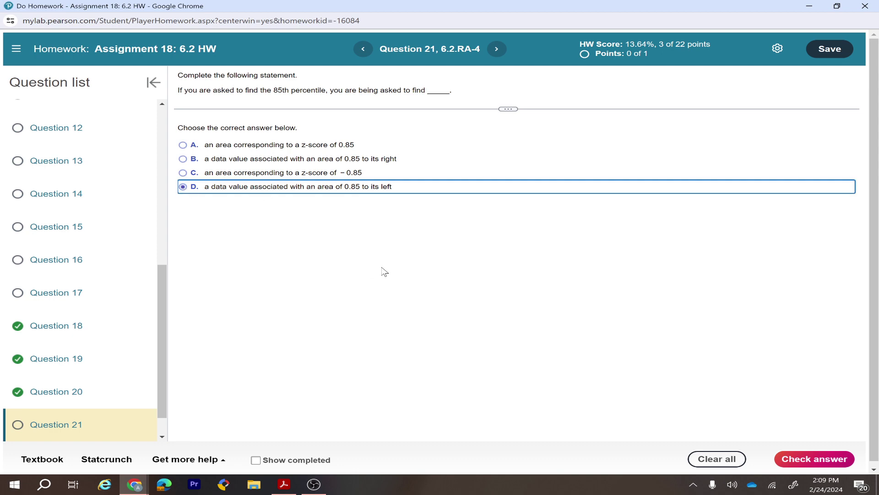
- Switch to the slides in Acrobat and insert a blank page after page 12 in the page organizer
{"action": "left_click", "coordinate": [284, 484]}
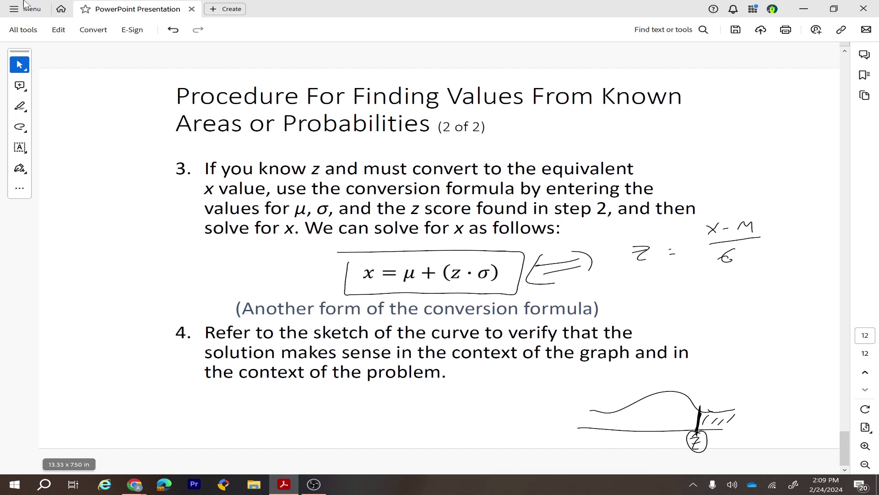
{"action": "left_click", "coordinate": [10, 11]}
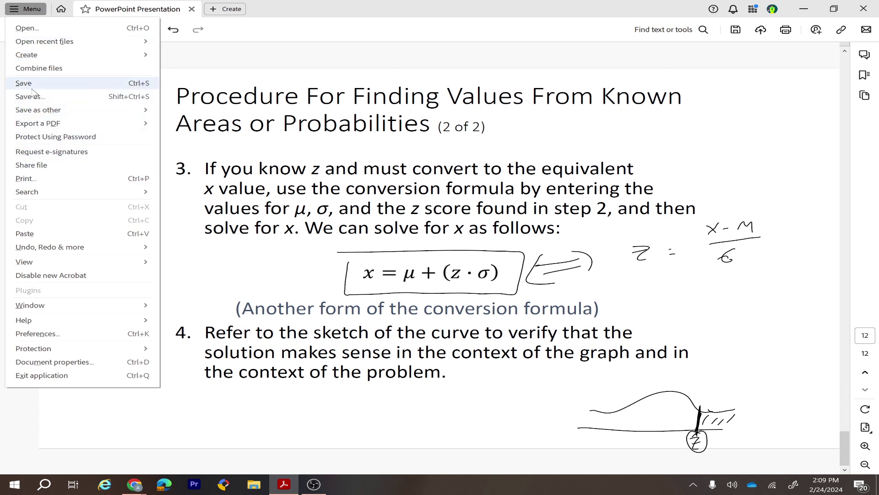
{"action": "left_click", "coordinate": [210, 196]}
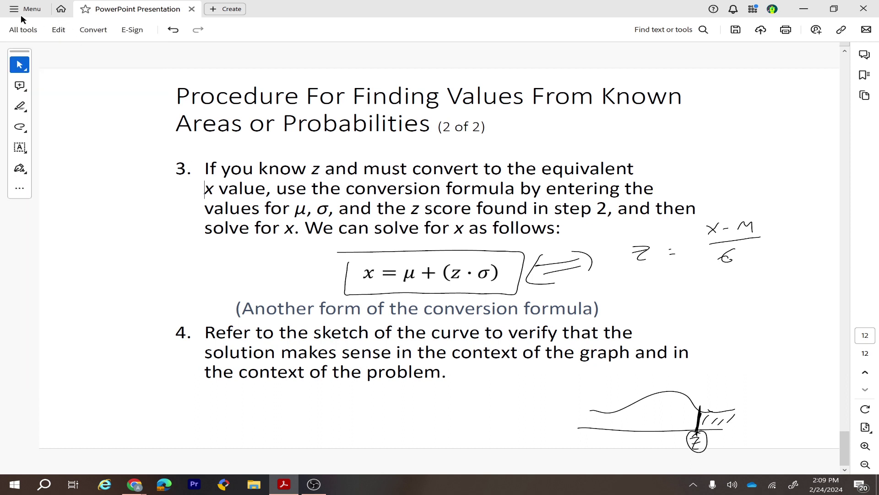
{"action": "left_click", "coordinate": [58, 29]}
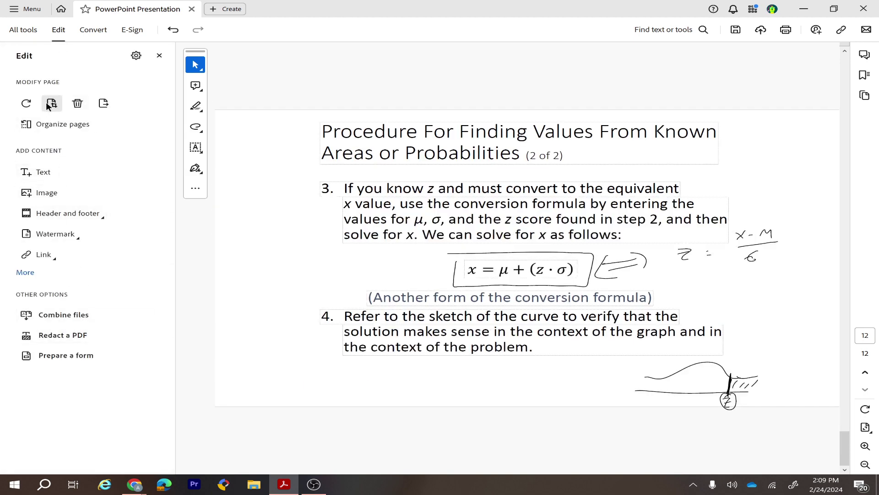
{"action": "left_click", "coordinate": [61, 124]}
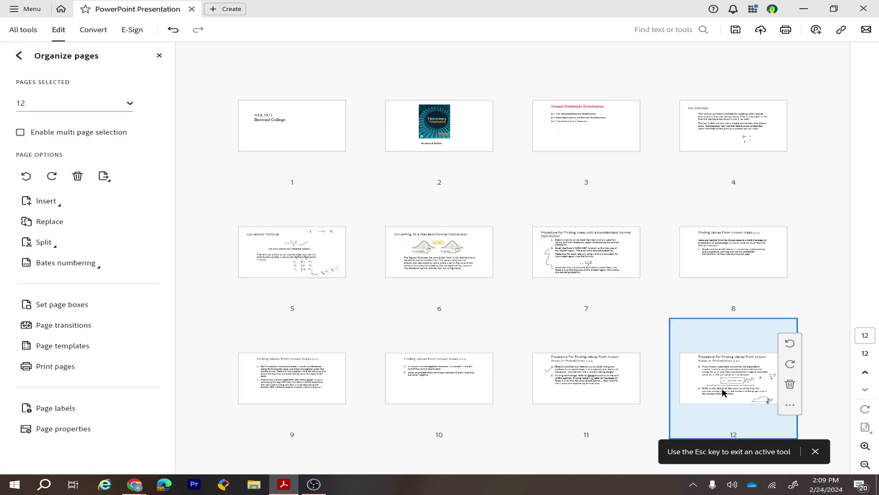
{"action": "left_click", "coordinate": [790, 405]}
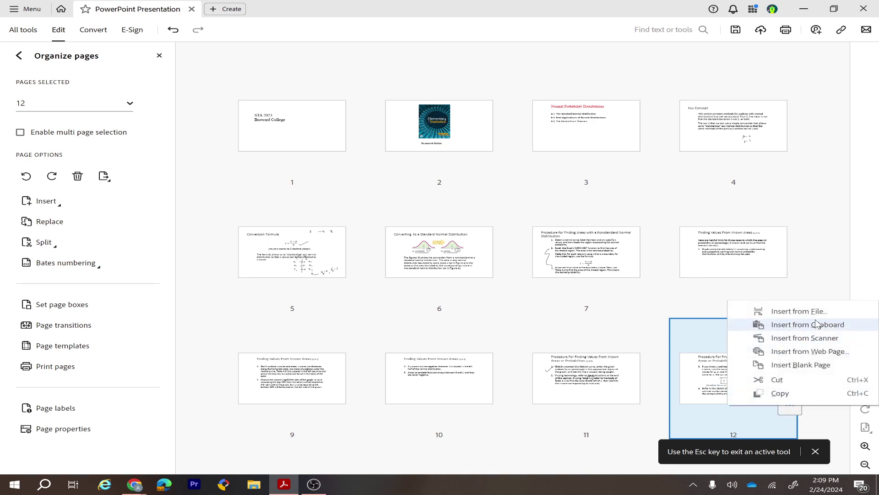
{"action": "left_click", "coordinate": [801, 365]}
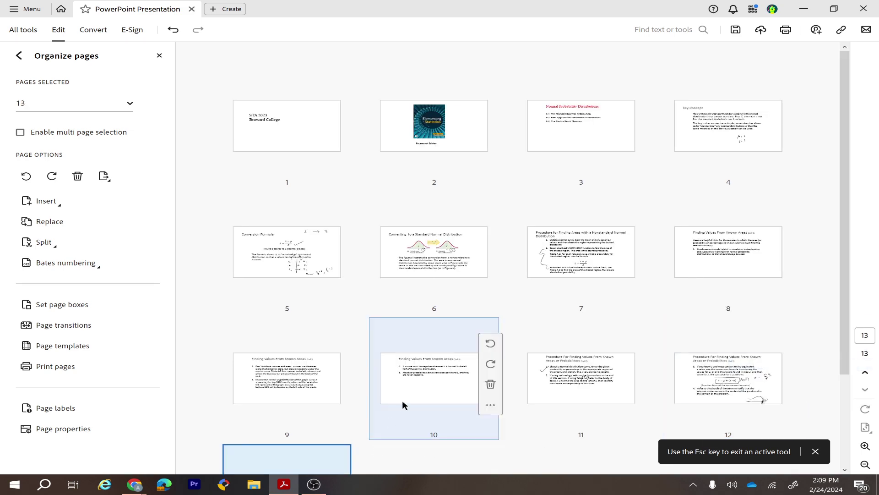
- Insert another blank page after page 13 and open page 13 for drawing
{"action": "scroll", "coordinate": [390, 406], "scroll_direction": "down", "scroll_amount": 3}
{"action": "left_click", "coordinate": [342, 420]}
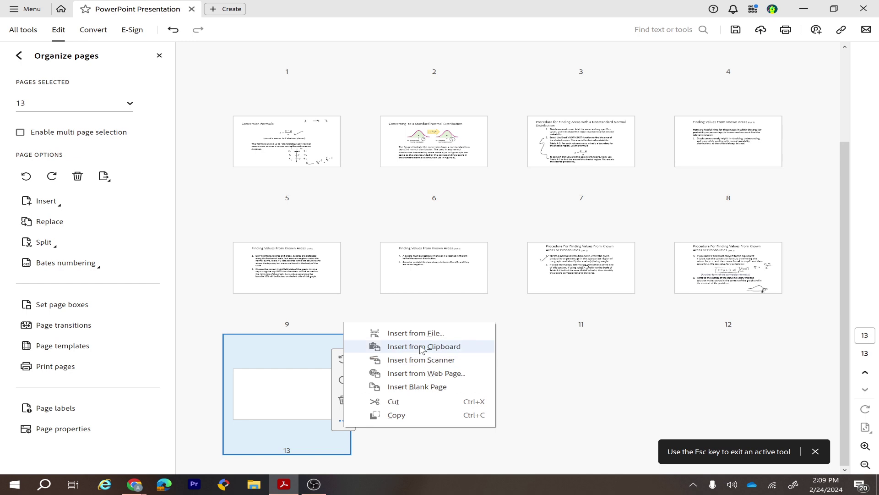
{"action": "left_click", "coordinate": [384, 387]}
{"action": "double_click", "coordinate": [294, 383]}
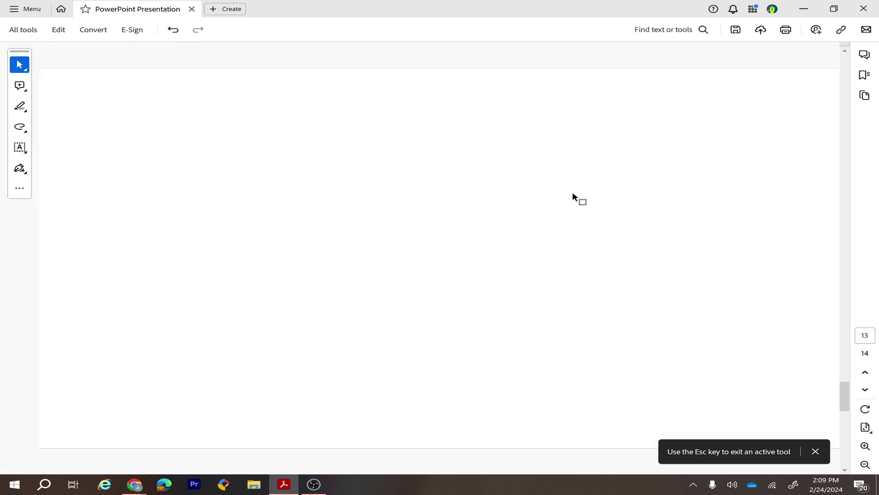
- Sketch a normal curve with a baseline on blank page 13 and shade the area left of a thick vertical boundary in its right tail
{"action": "left_click_drag", "start_coordinate": [269, 199], "coordinate": [484, 196]}
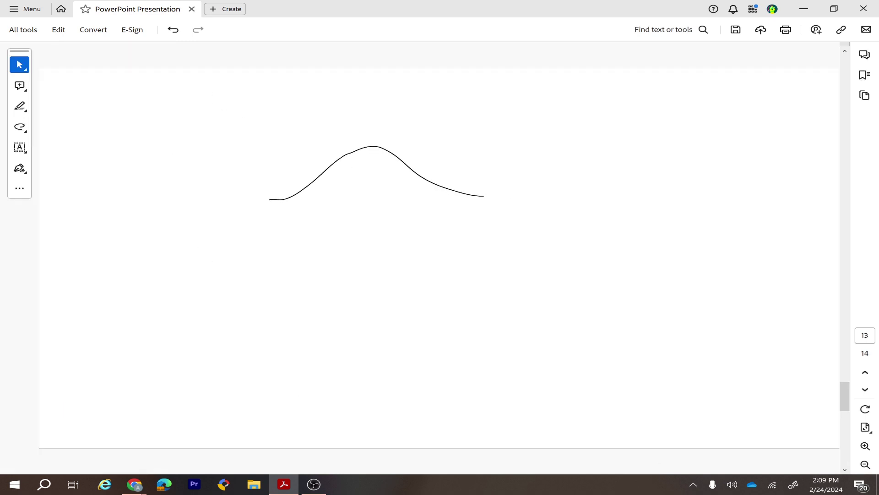
{"action": "left_click_drag", "start_coordinate": [261, 232], "coordinate": [536, 213]}
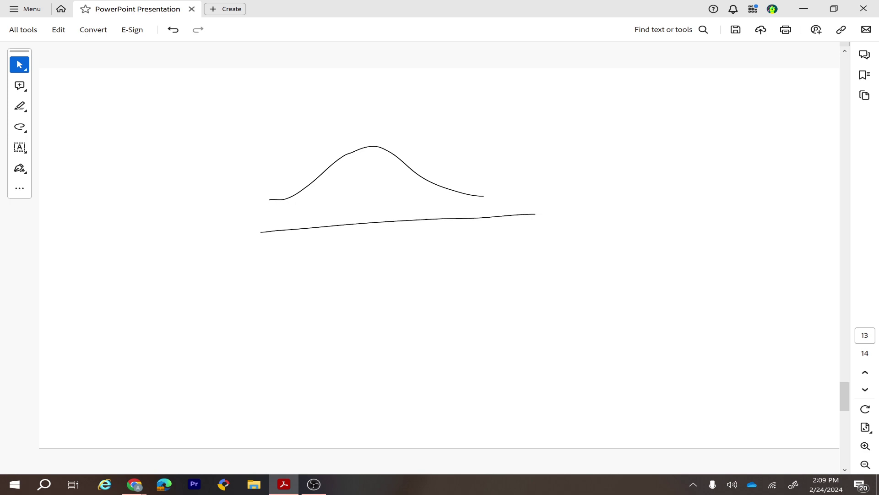
{"action": "left_click_drag", "start_coordinate": [287, 201], "coordinate": [275, 213]}
{"action": "left_click_drag", "start_coordinate": [325, 189], "coordinate": [296, 224]}
{"action": "left_click_drag", "start_coordinate": [352, 182], "coordinate": [319, 214]}
{"action": "left_click_drag", "start_coordinate": [383, 175], "coordinate": [348, 208]}
{"action": "mouse_move", "coordinate": [401, 181]}
{"action": "left_mouse_down"}
{"action": "mouse_move", "coordinate": [381, 204]}
{"action": "mouse_move", "coordinate": [397, 212]}
{"action": "left_mouse_up"}
{"action": "left_click_drag", "start_coordinate": [385, 163], "coordinate": [358, 188]}
{"action": "left_click_drag", "start_coordinate": [443, 187], "coordinate": [442, 219]}
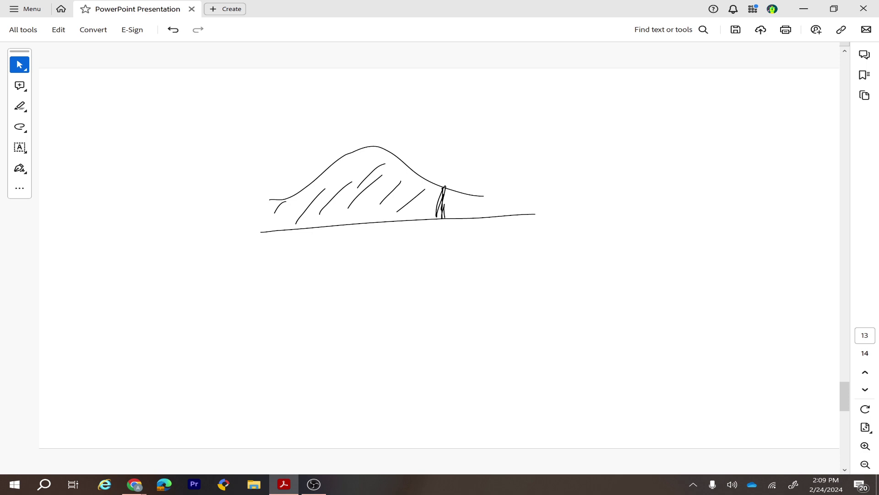
- Label the shaded area 0.85 with a leader line and draw an empty box beneath the boundary
{"action": "mouse_move", "coordinate": [374, 193]}
{"action": "left_mouse_down"}
{"action": "mouse_move", "coordinate": [442, 163]}
{"action": "mouse_move", "coordinate": [454, 167]}
{"action": "left_mouse_up"}
{"action": "left_click_drag", "start_coordinate": [482, 152], "coordinate": [513, 144]}
{"action": "left_click", "coordinate": [497, 153]}
{"action": "left_click_drag", "start_coordinate": [531, 142], "coordinate": [534, 149]}
{"action": "left_click_drag", "start_coordinate": [537, 137], "coordinate": [541, 135]}
{"action": "mouse_move", "coordinate": [430, 232]}
{"action": "left_mouse_down"}
{"action": "mouse_move", "coordinate": [428, 254]}
{"action": "mouse_move", "coordinate": [462, 228]}
{"action": "mouse_move", "coordinate": [430, 231]}
{"action": "left_mouse_up"}
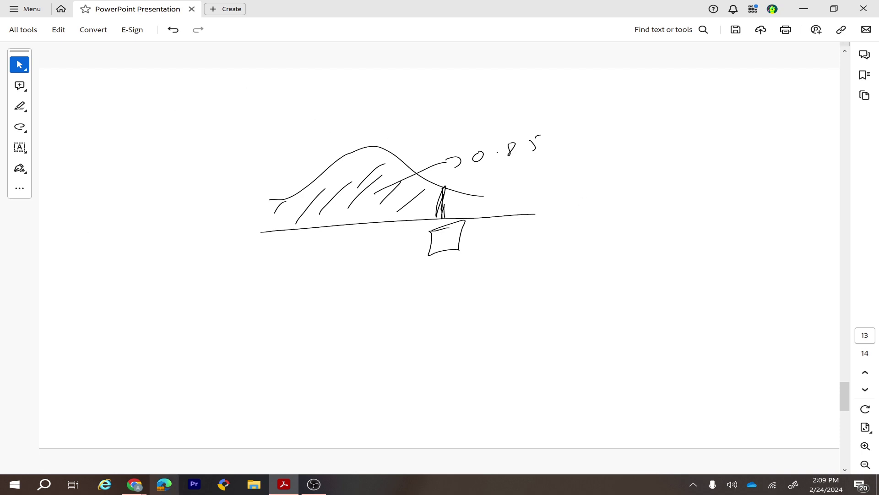
- Return to the homework in Chrome, check the Question 21 answer, and advance to Question 22
{"action": "mouse_move", "coordinate": [134, 484]}
{"action": "left_click", "coordinate": [170, 453]}
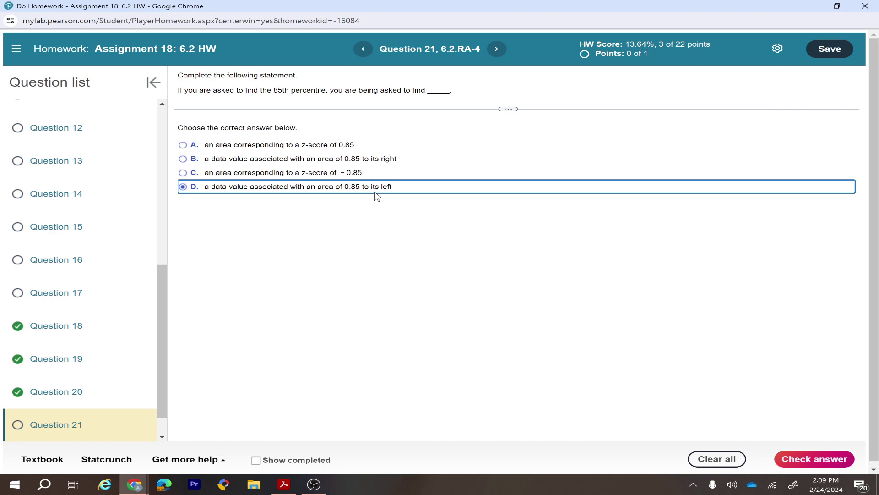
{"action": "left_click", "coordinate": [811, 458]}
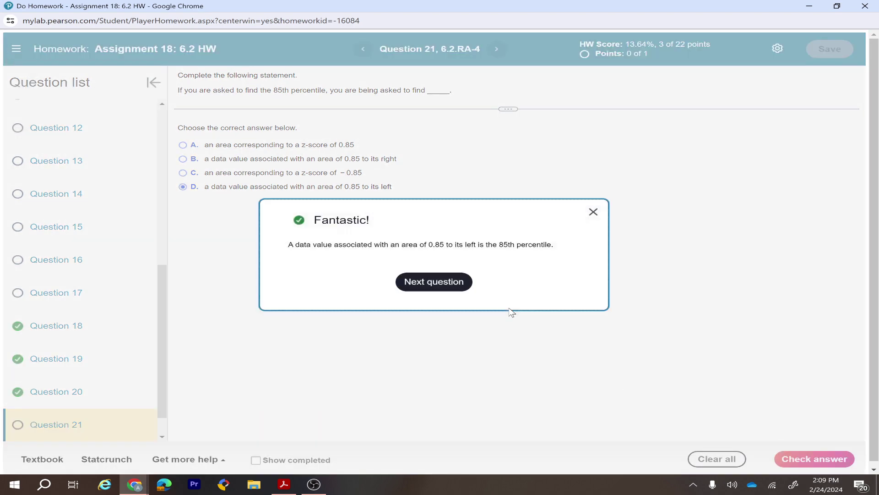
{"action": "left_click", "coordinate": [436, 284]}
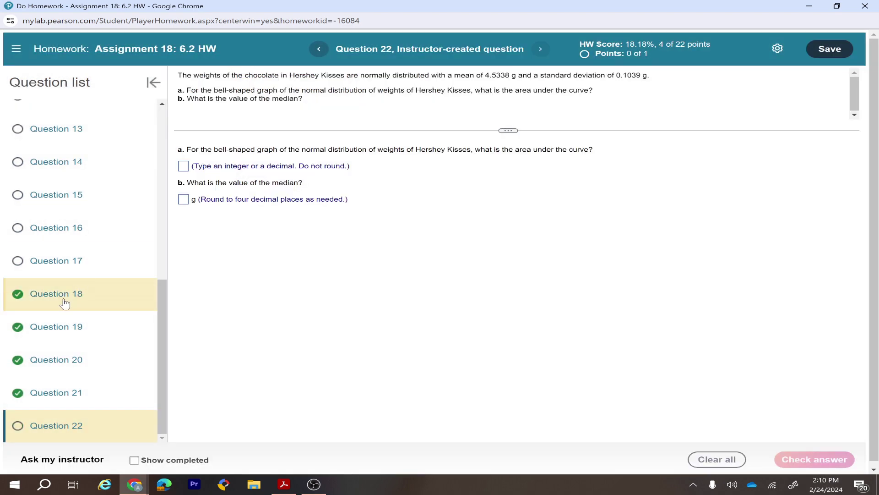
- Open Question 17 and launch StatCrunch from its help options
{"action": "scroll", "coordinate": [83, 375], "scroll_direction": "down", "scroll_amount": 1}
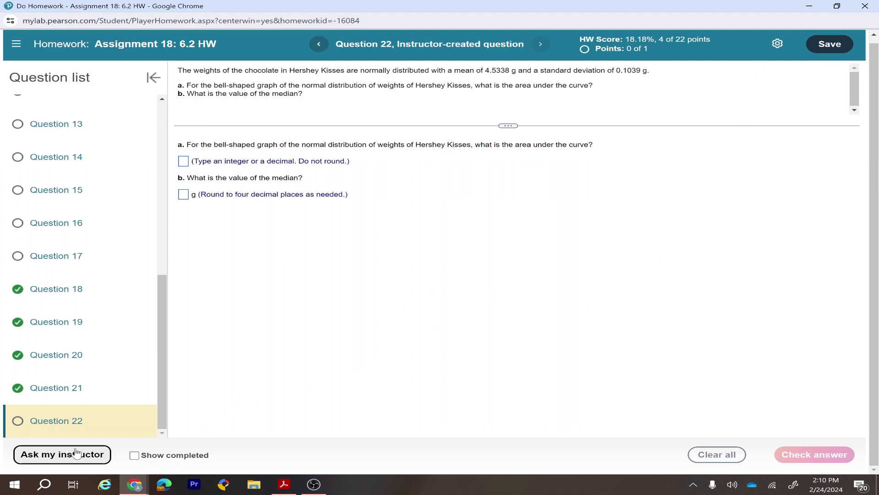
{"action": "left_click", "coordinate": [90, 261]}
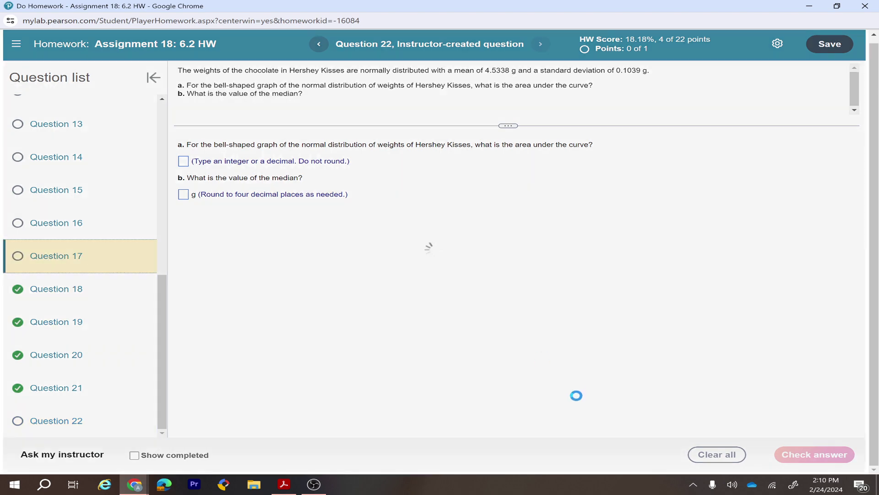
{"action": "left_click", "coordinate": [270, 458]}
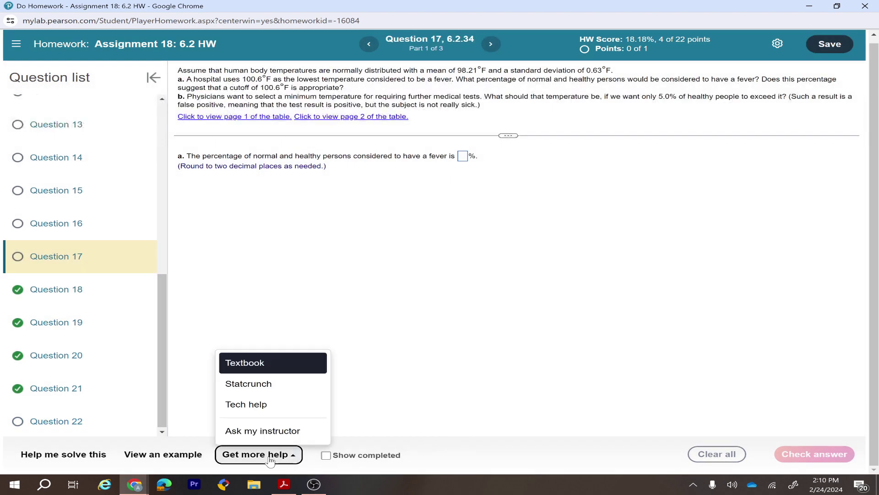
{"action": "left_click", "coordinate": [281, 402]}
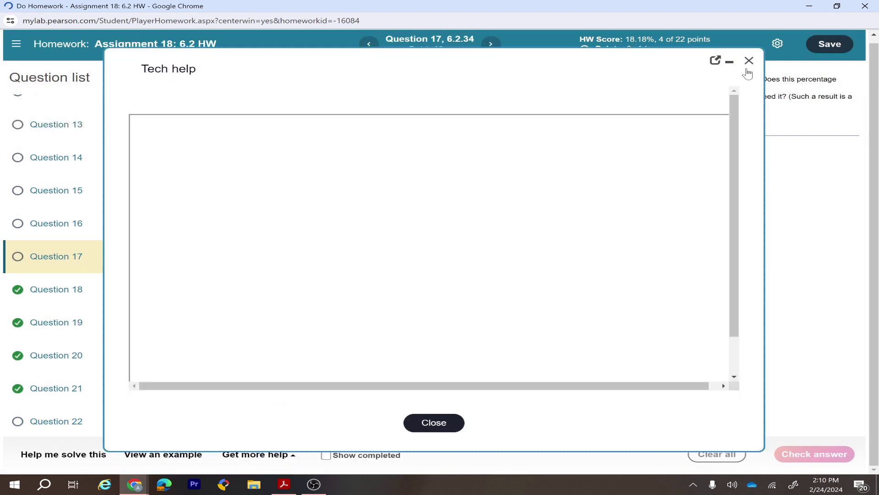
{"action": "left_click", "coordinate": [749, 60]}
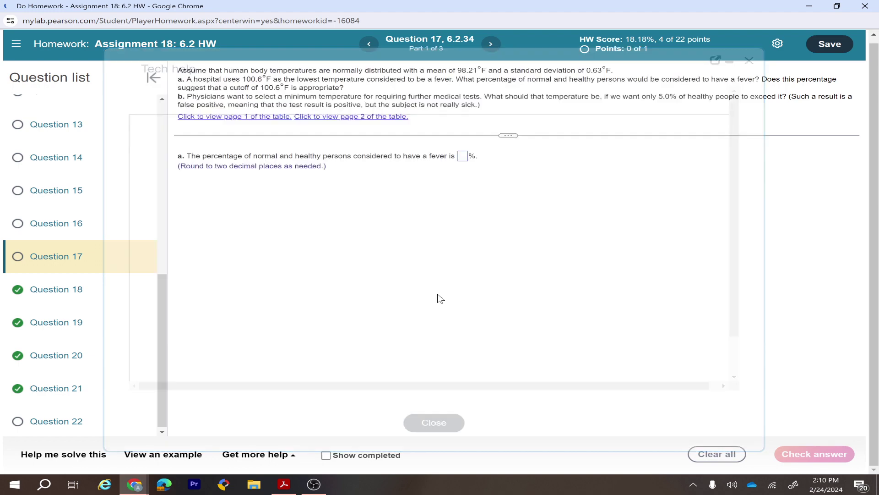
{"action": "left_click", "coordinate": [258, 454]}
{"action": "left_click", "coordinate": [258, 392]}
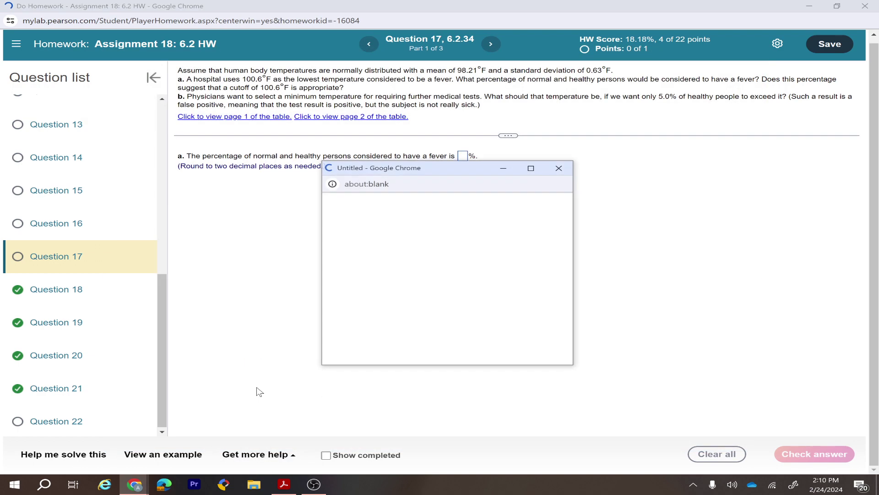
- Return to Question 22, switch to the StatCrunch window, and open the Normal calculator
{"action": "left_click", "coordinate": [44, 418]}
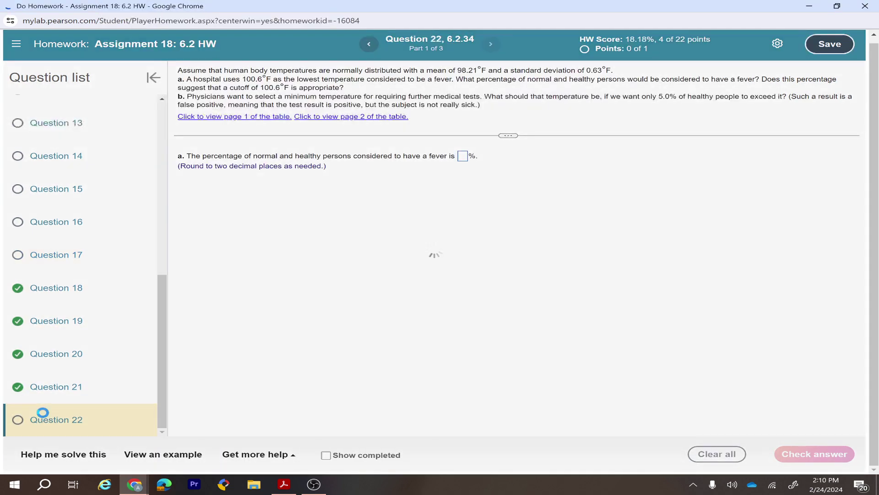
{"action": "mouse_move", "coordinate": [134, 484]}
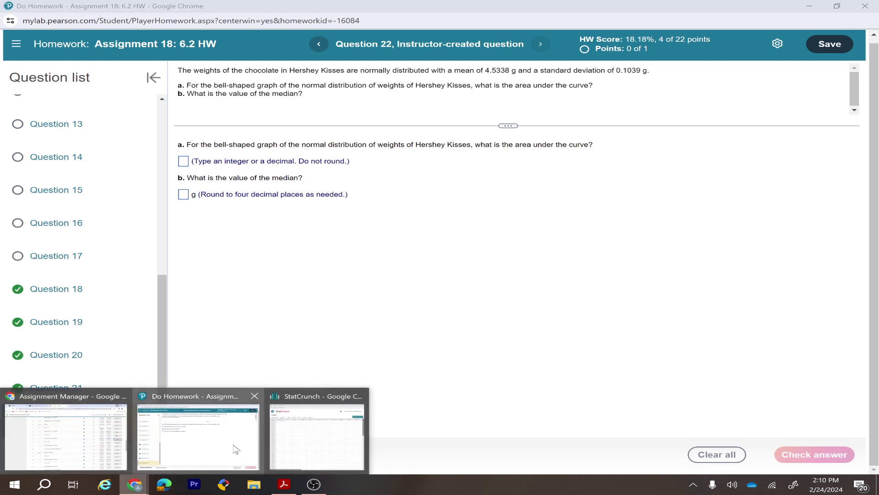
{"action": "left_click", "coordinate": [337, 420]}
{"action": "left_click", "coordinate": [309, 97]}
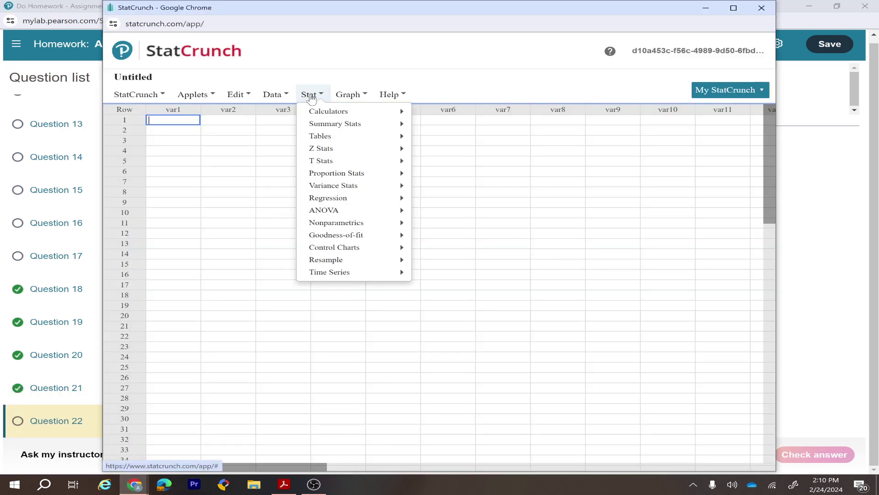
{"action": "mouse_move", "coordinate": [324, 113]}
{"action": "left_click", "coordinate": [453, 250]}
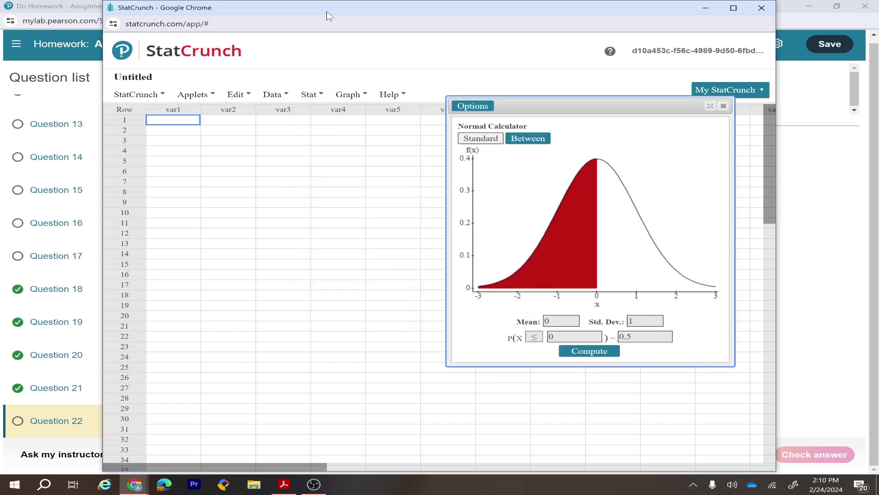
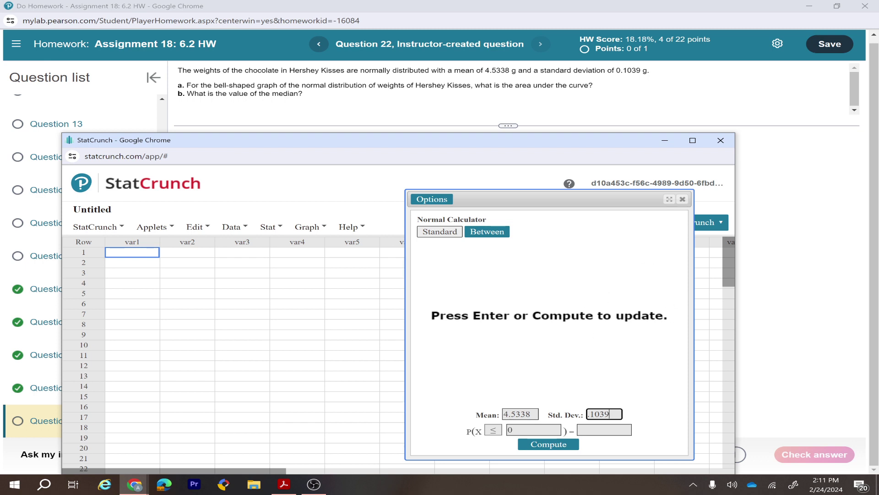
- Set the Normal calculator to mean 4.5338 and standard deviation .1039 and switch it to Between mode
{"action": "left_click", "coordinate": [444, 234]}
{"action": "left_click", "coordinate": [487, 232]}
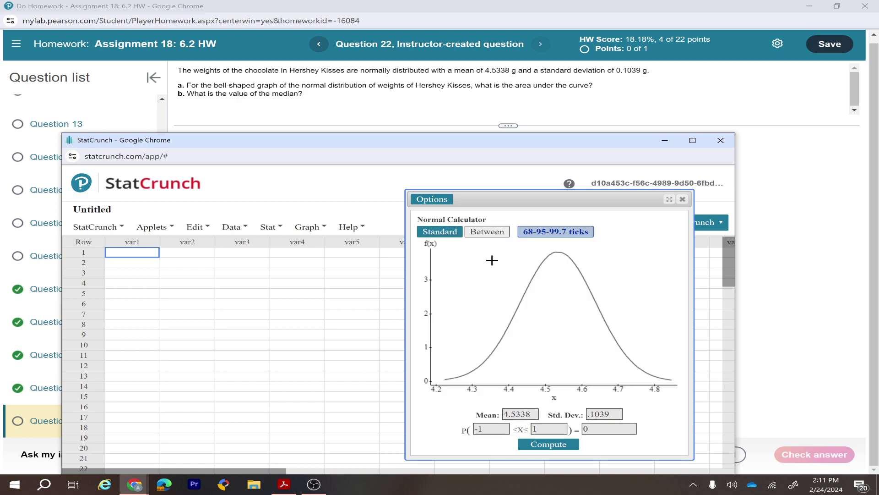
{"action": "double_click", "coordinate": [480, 429]}
{"action": "left_click", "coordinate": [313, 484]}
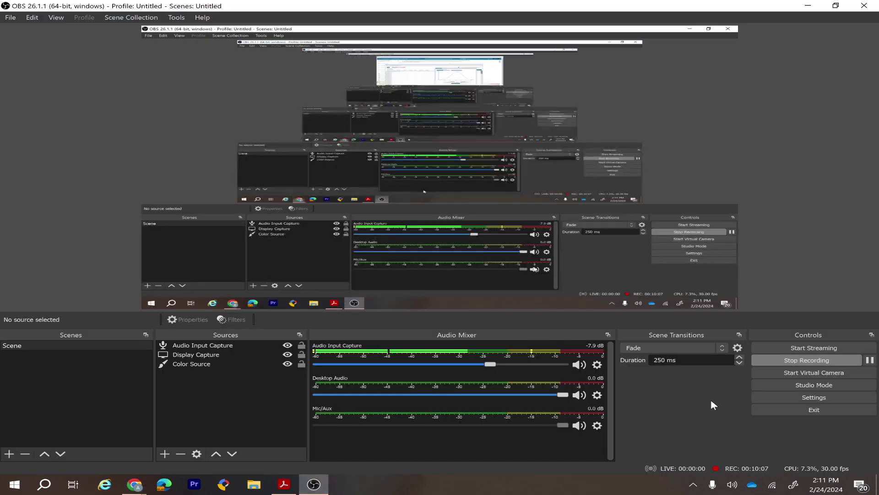
{"action": "left_click", "coordinate": [870, 360]}
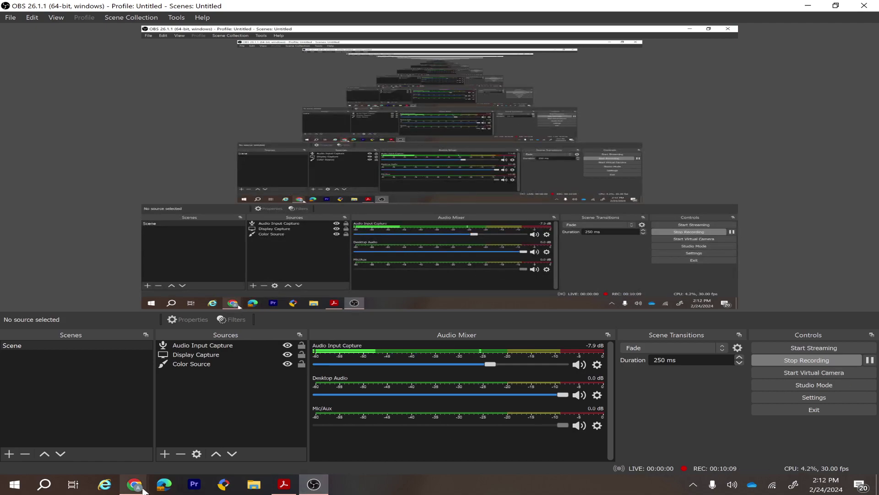
{"action": "mouse_move", "coordinate": [134, 484]}
{"action": "left_click", "coordinate": [209, 435]}
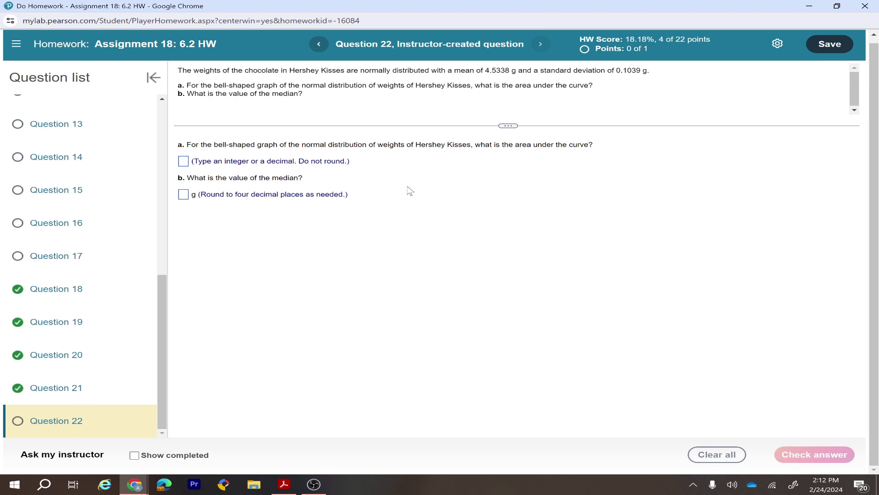
- Switch to the slides in Acrobat and sketch a second normal curve with a baseline, labelled μ and σ, with its entire area shaded
{"action": "left_click", "coordinate": [284, 484]}
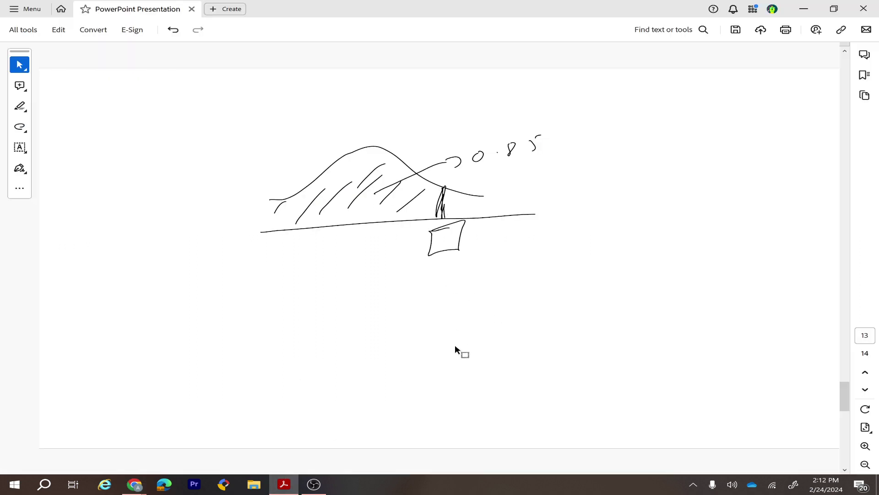
{"action": "left_click_drag", "start_coordinate": [556, 356], "coordinate": [736, 343]}
{"action": "left_click_drag", "start_coordinate": [548, 384], "coordinate": [738, 372]}
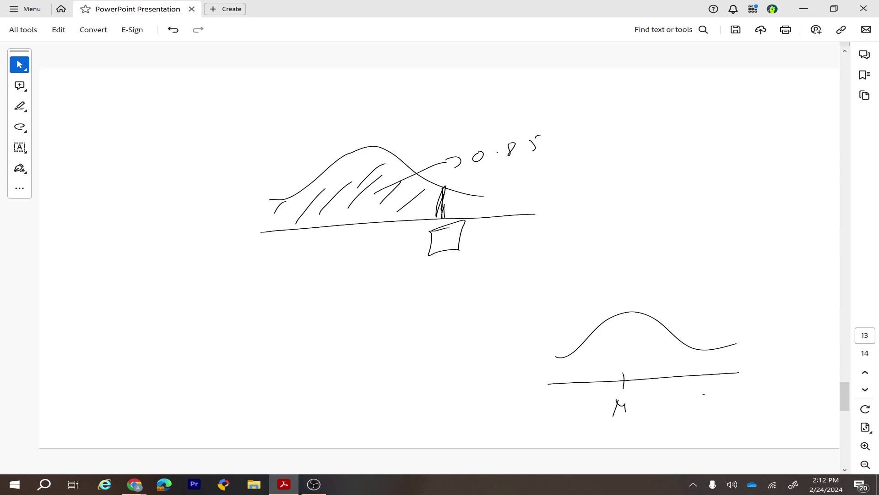
{"action": "left_click_drag", "start_coordinate": [591, 344], "coordinate": [577, 373]}
{"action": "left_click_drag", "start_coordinate": [617, 338], "coordinate": [601, 367]}
{"action": "left_click_drag", "start_coordinate": [645, 339], "coordinate": [628, 368]}
{"action": "left_click_drag", "start_coordinate": [665, 344], "coordinate": [651, 369]}
{"action": "left_click_drag", "start_coordinate": [681, 359], "coordinate": [677, 368]}
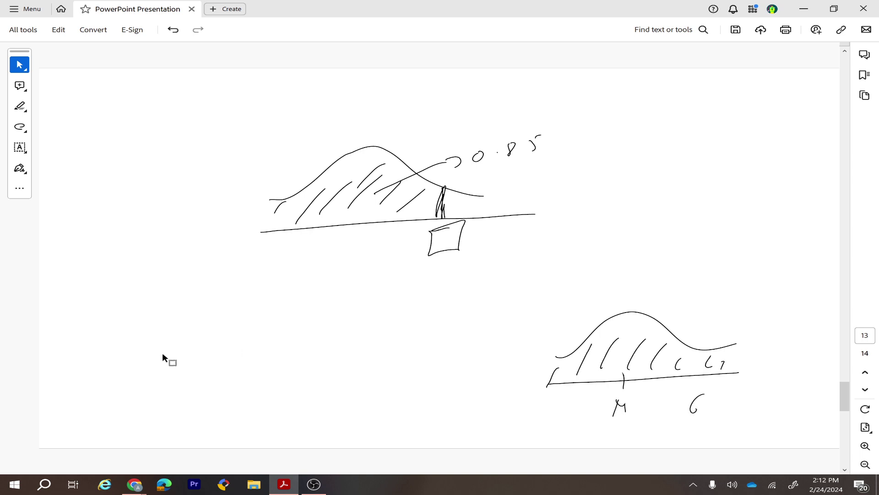
- Switch back to the homework and answer Question 22 with area 1 and median 4.5338 g, and check the answer
{"action": "mouse_move", "coordinate": [134, 484]}
{"action": "left_click", "coordinate": [203, 456]}
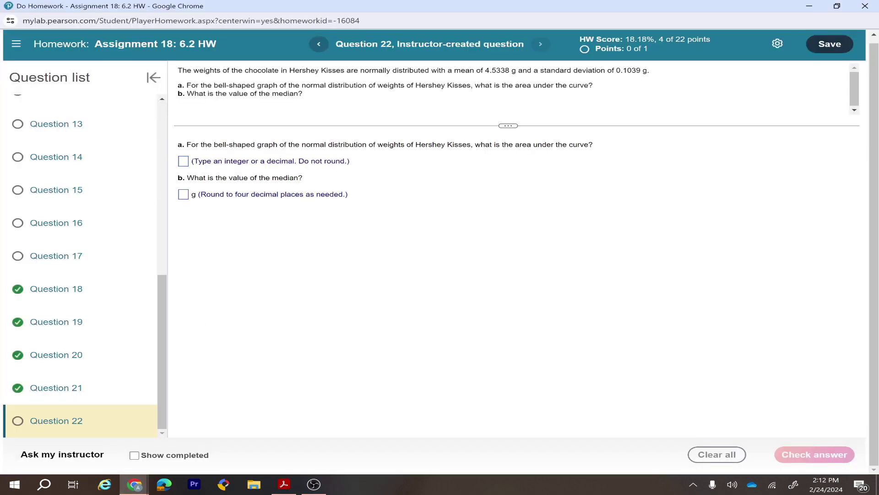
{"action": "left_click", "coordinate": [184, 163]}
{"action": "type", "text": "1"}
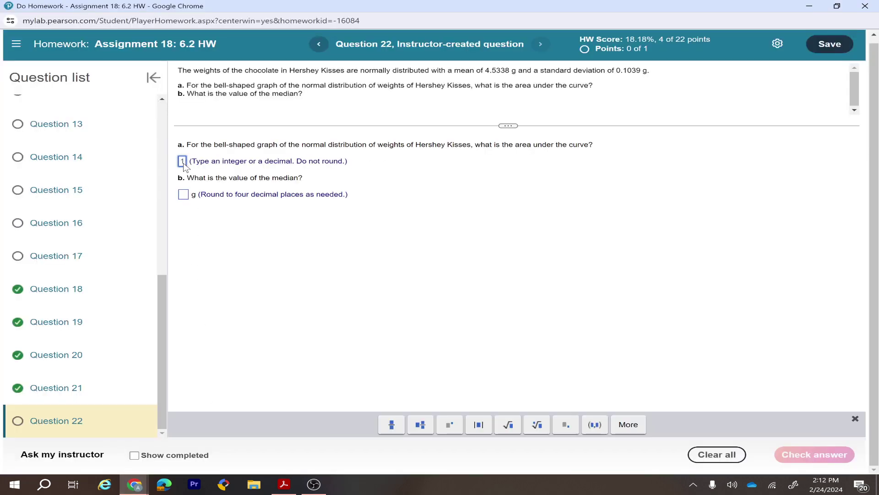
{"action": "left_click", "coordinate": [186, 193]}
{"action": "type", "text": "4.5"}
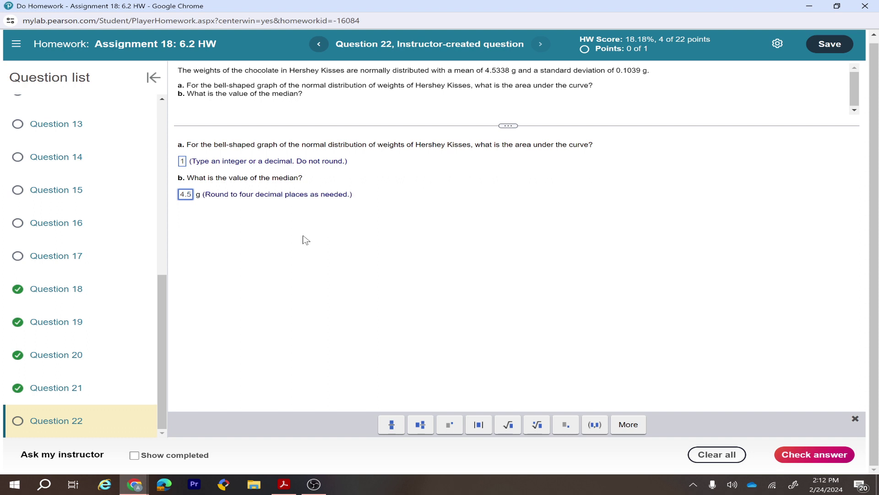
{"action": "type", "text": "338"}
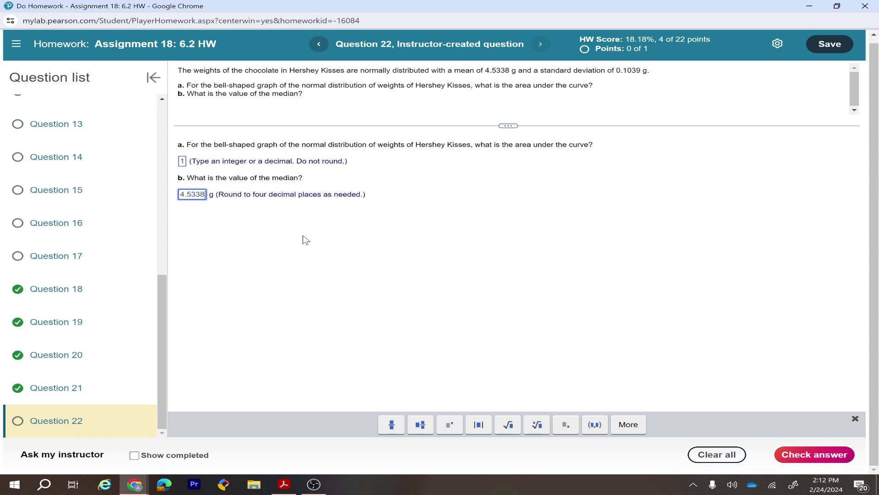
{"action": "left_click", "coordinate": [807, 451]}
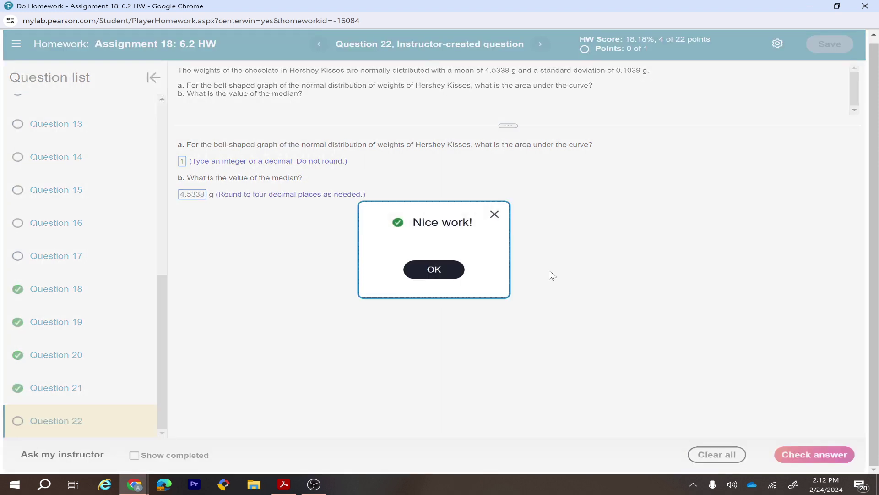
{"action": "left_click", "coordinate": [434, 269]}
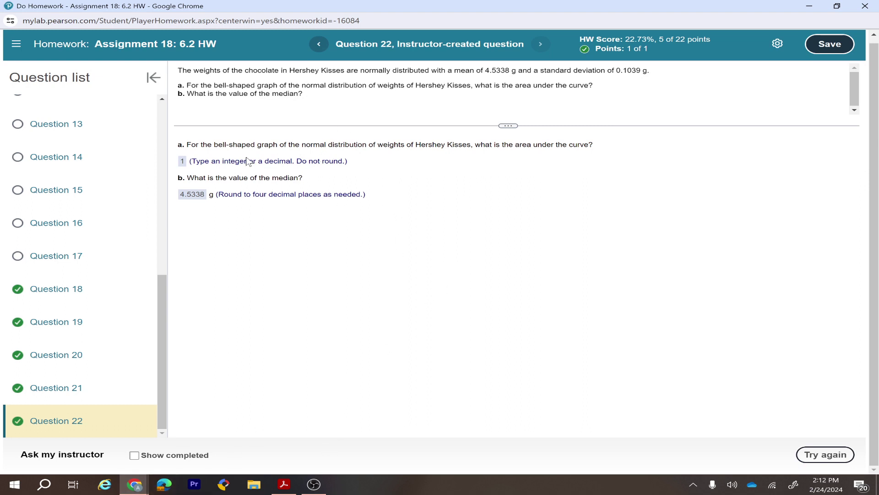
- Open Question 1 and review the Conversion Formula slide in Acrobat for the mean and standard deviation of z scores
{"action": "scroll", "coordinate": [98, 257], "scroll_direction": "up", "scroll_amount": 10}
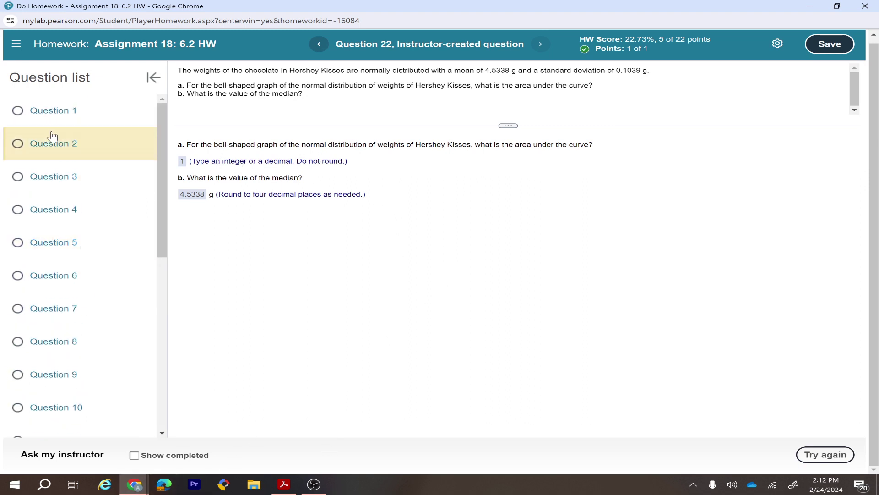
{"action": "left_click", "coordinate": [52, 113]}
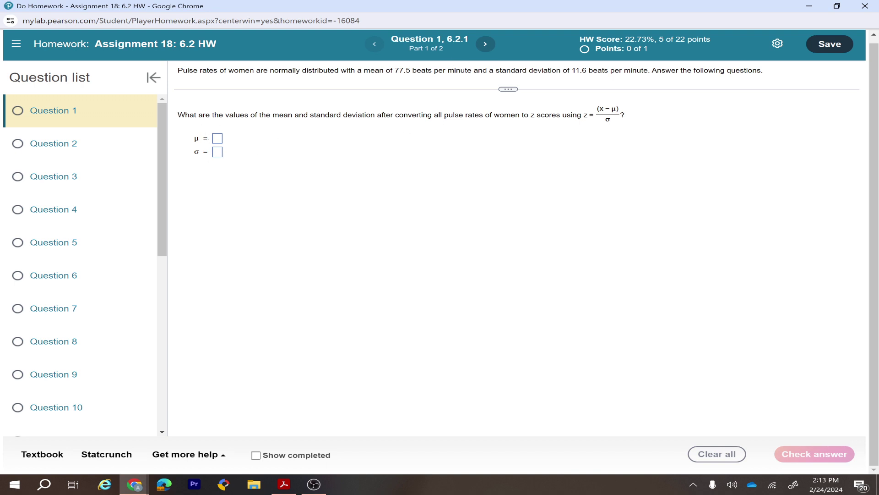
{"action": "left_click", "coordinate": [284, 484]}
{"action": "scroll", "coordinate": [256, 273], "scroll_direction": "up", "scroll_amount": 10}
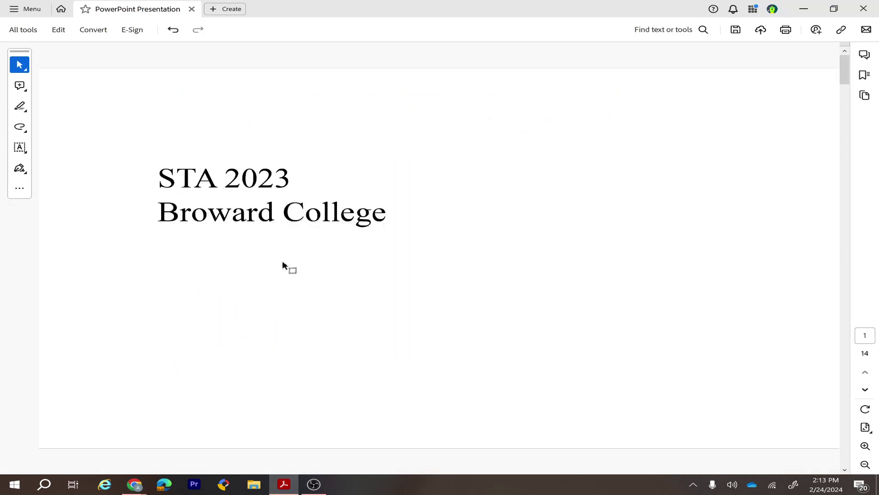
{"action": "scroll", "coordinate": [286, 263], "scroll_direction": "down", "scroll_amount": 3}
{"action": "scroll", "coordinate": [283, 261], "scroll_direction": "down", "scroll_amount": 1}
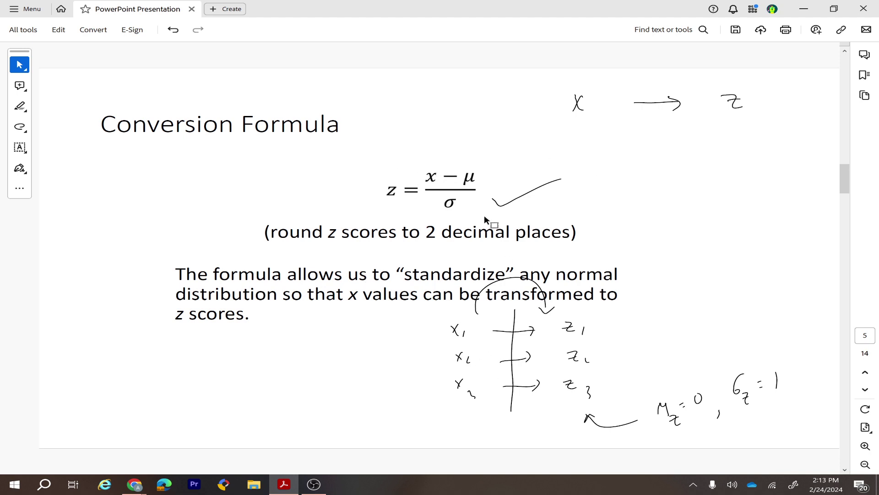
- Return to the homework, answer the first part of Question 1 with μ = 0 and σ = 1, and check it
{"action": "mouse_move", "coordinate": [135, 484]}
{"action": "left_click", "coordinate": [257, 435]}
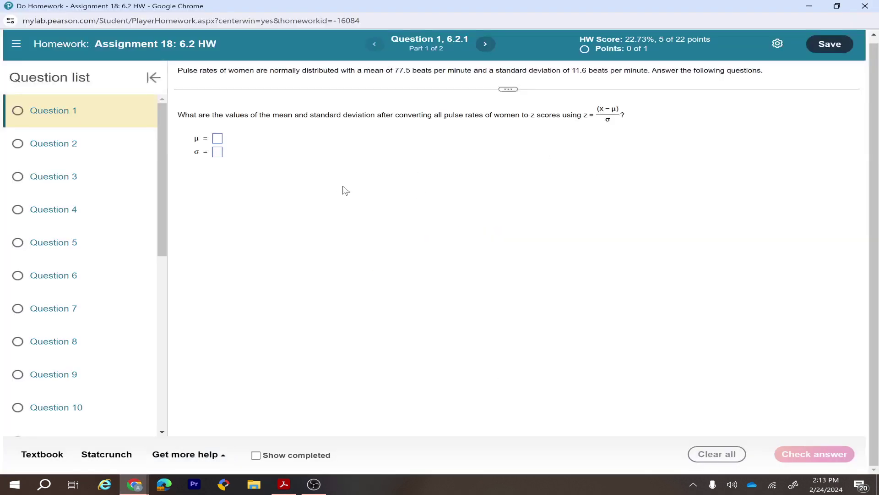
{"action": "left_click", "coordinate": [218, 139]}
{"action": "type", "text": "0"}
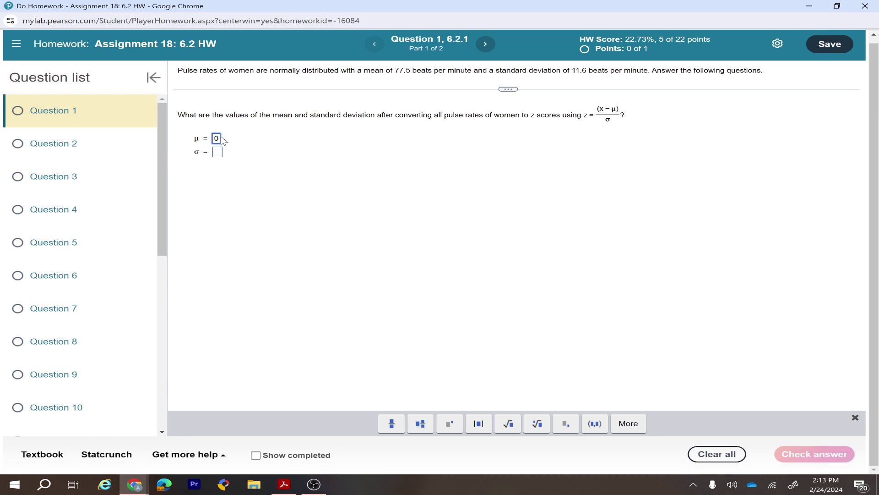
{"action": "left_click", "coordinate": [221, 154]}
{"action": "type", "text": "1"}
{"action": "left_click", "coordinate": [835, 454]}
{"action": "left_click", "coordinate": [461, 270]}
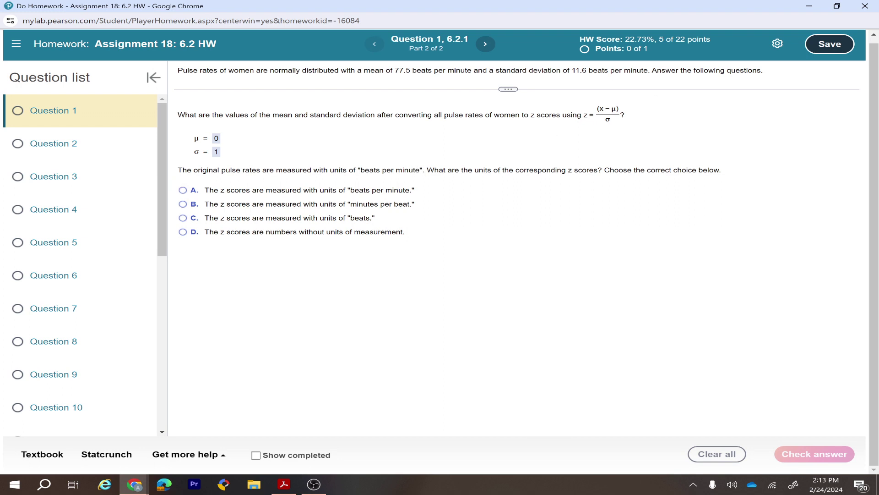
- Answer the units part of Question 1 with choice D, numbers without units of measurement, check it and continue to Question 2
{"action": "left_click_drag", "start_coordinate": [395, 71], "coordinate": [487, 71]}
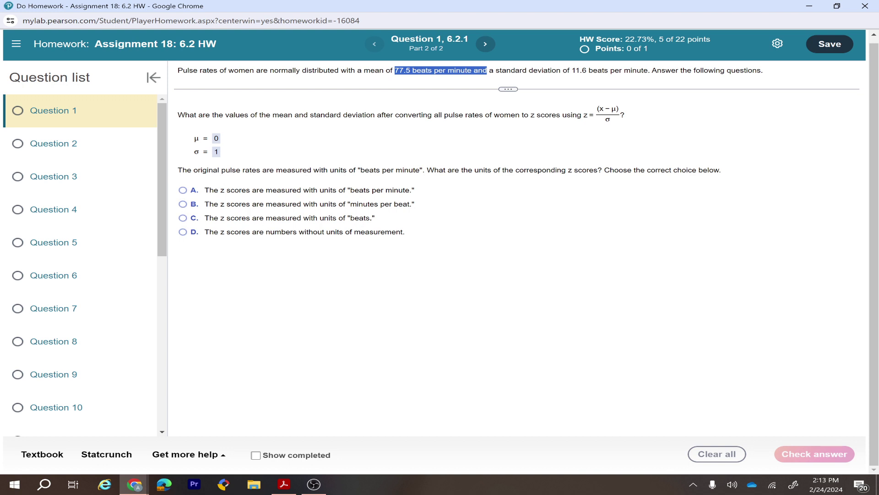
{"action": "left_click", "coordinate": [188, 233]}
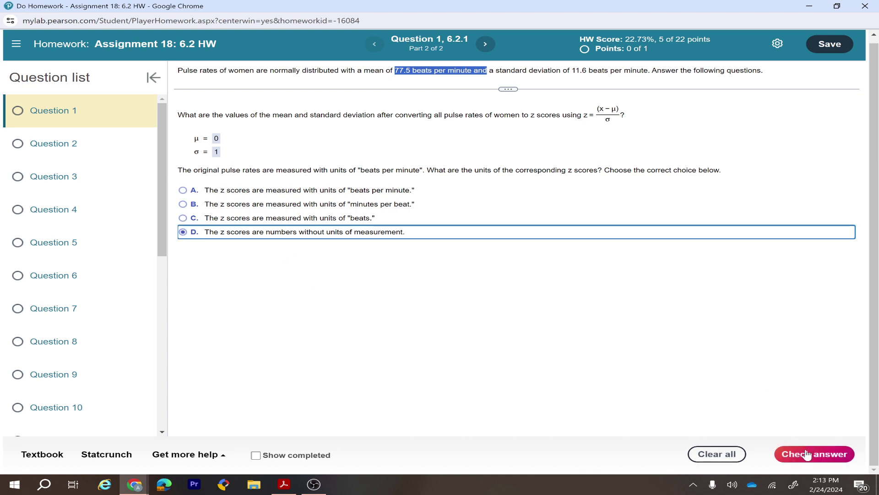
{"action": "left_click", "coordinate": [807, 454]}
{"action": "left_click", "coordinate": [438, 271]}
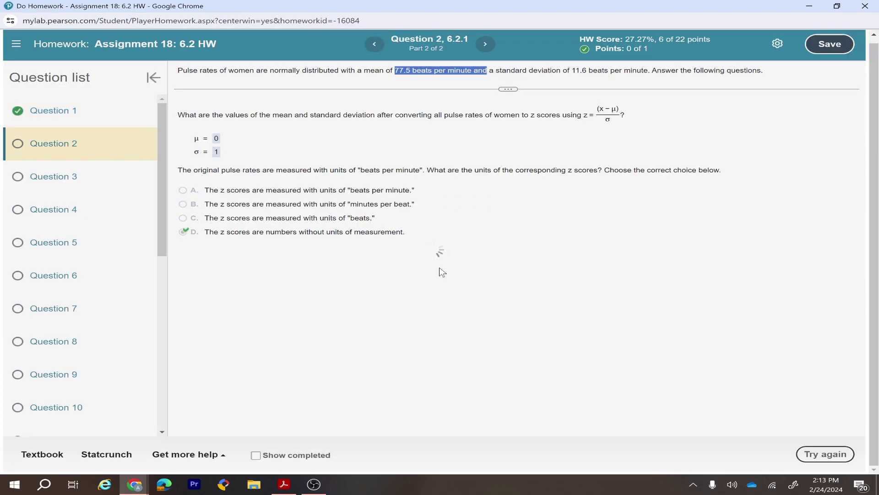
- Open Question 5, launch StatCrunch from its help options, and open the Normal calculator, moving it clear within the window
{"action": "left_click", "coordinate": [80, 242]}
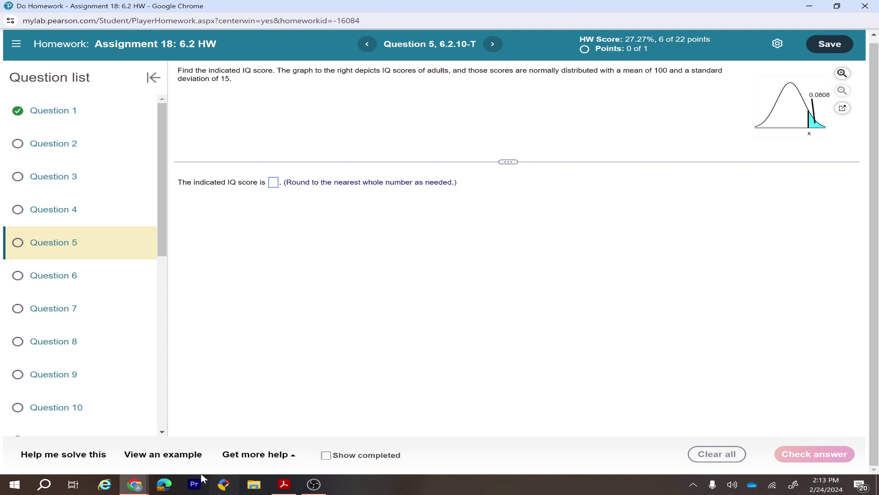
{"action": "left_click", "coordinate": [249, 459]}
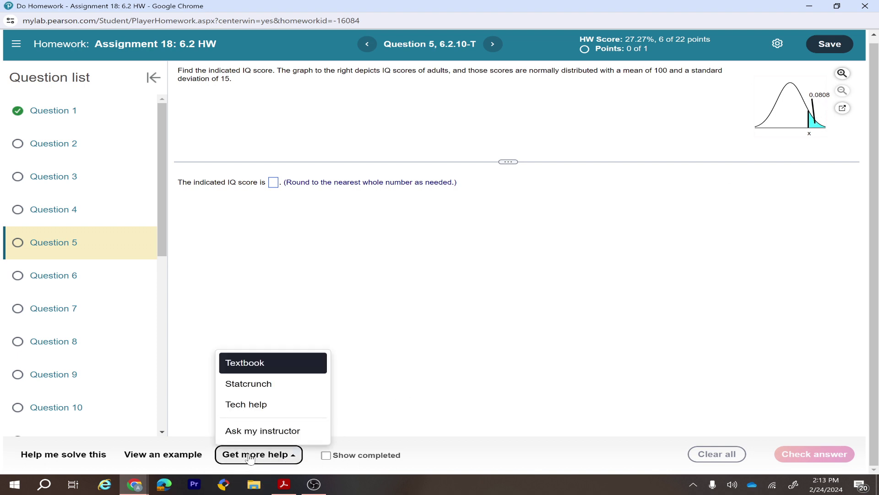
{"action": "left_click", "coordinate": [270, 386]}
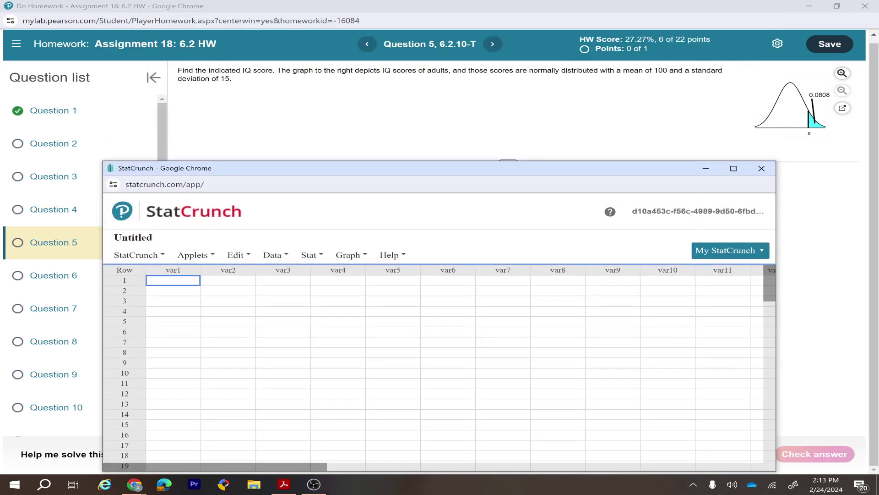
{"action": "left_click", "coordinate": [284, 255]}
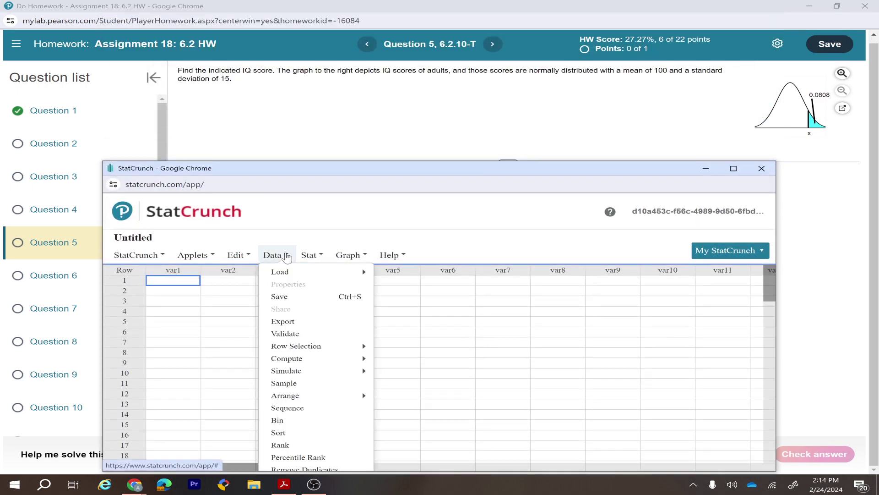
{"action": "left_click", "coordinate": [313, 262]}
{"action": "mouse_move", "coordinate": [320, 271]}
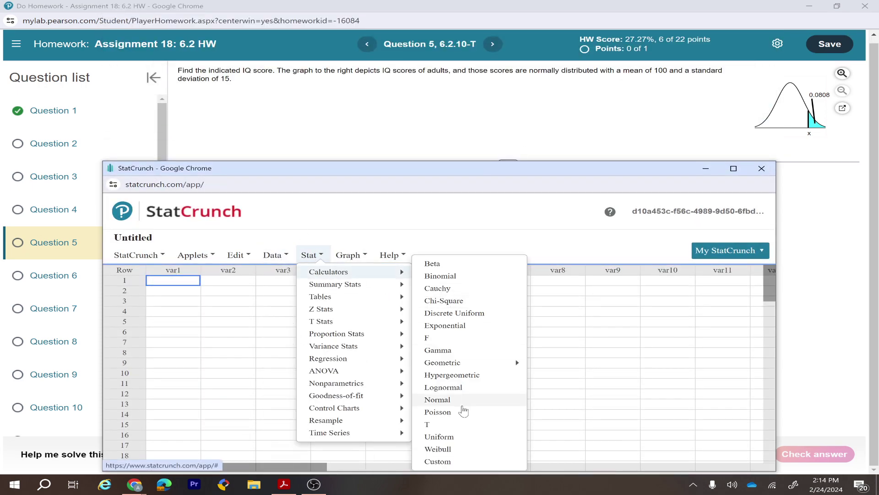
{"action": "left_click", "coordinate": [444, 399]}
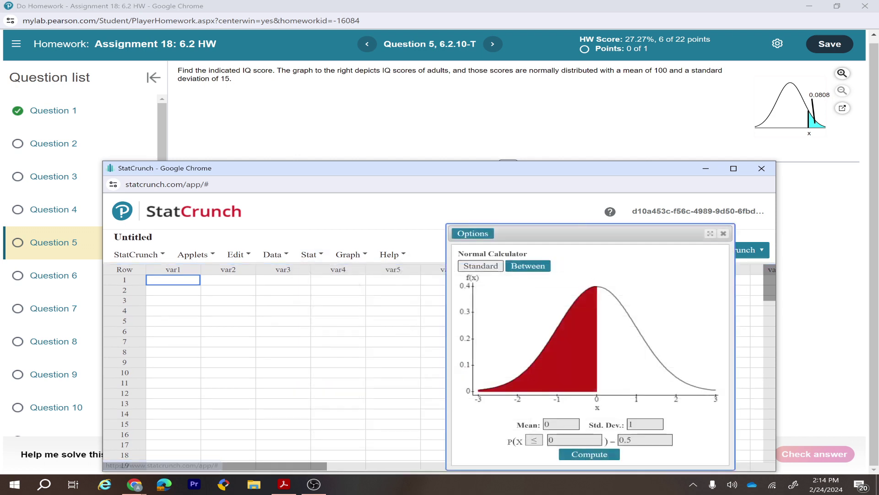
{"action": "left_click_drag", "start_coordinate": [526, 229], "coordinate": [410, 189]}
- Compute the x value in the Normal calculator for mean 100, standard deviation 15 and a ≤ probability of .0808
{"action": "left_click", "coordinate": [445, 394]}
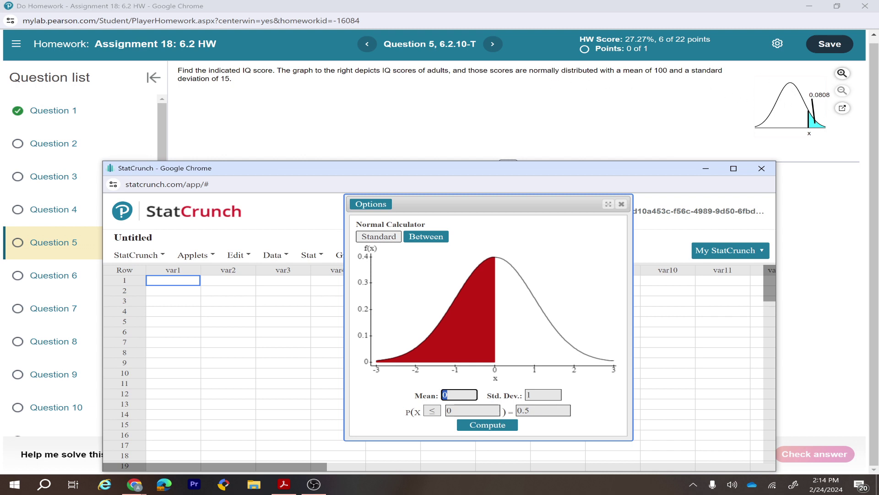
{"action": "type", "text": "100"}
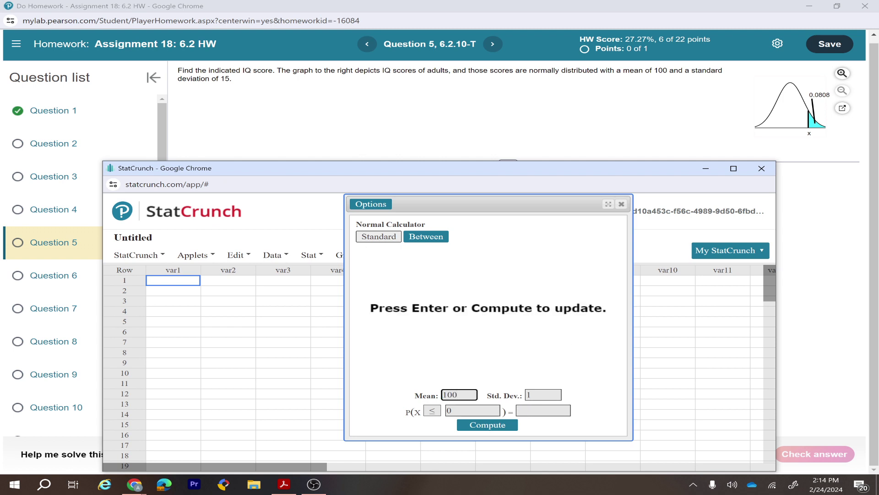
{"action": "left_click", "coordinate": [545, 395]}
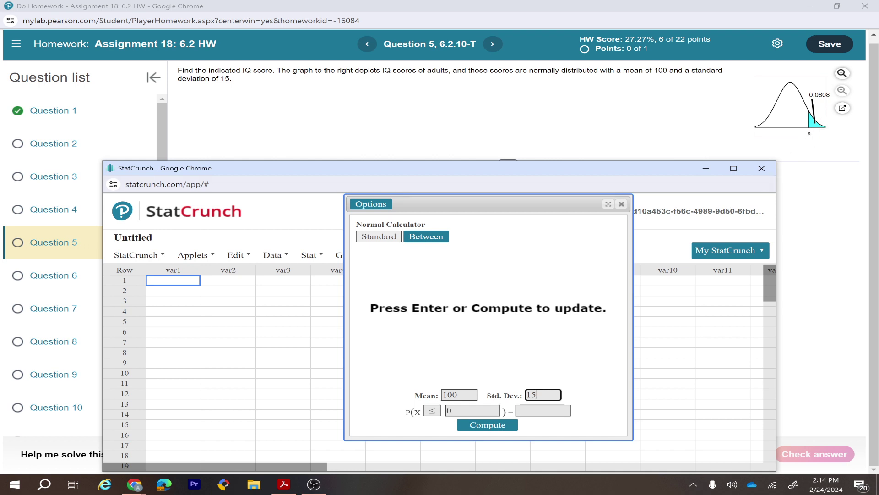
{"action": "left_click", "coordinate": [458, 411]}
{"action": "key", "text": "BackSpace"}
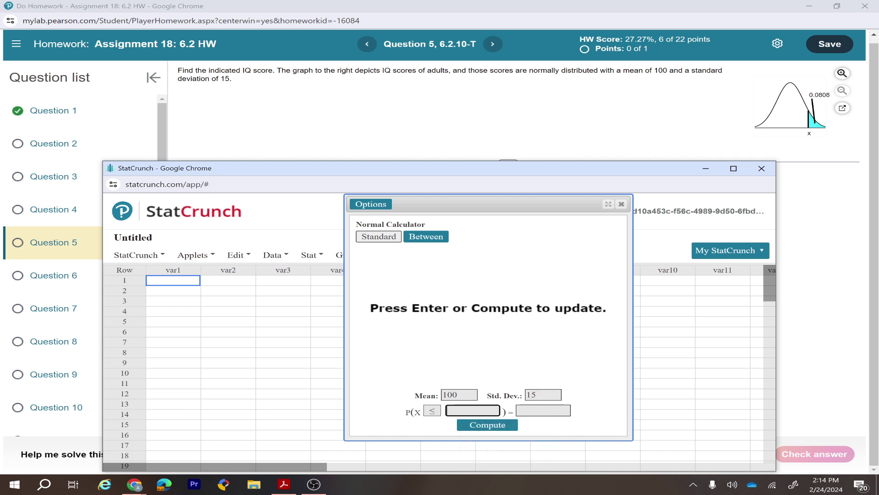
{"action": "left_click", "coordinate": [543, 410]}
{"action": "type", "text": ".0808"}
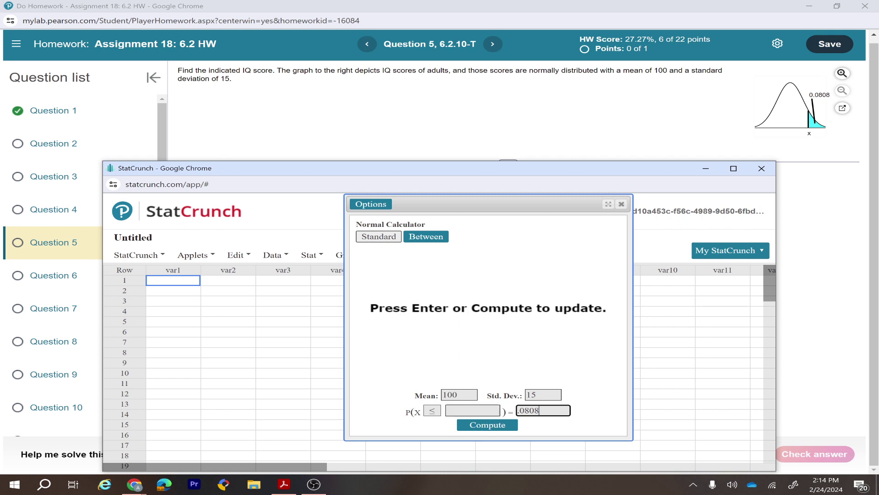
{"action": "left_click", "coordinate": [500, 426]}
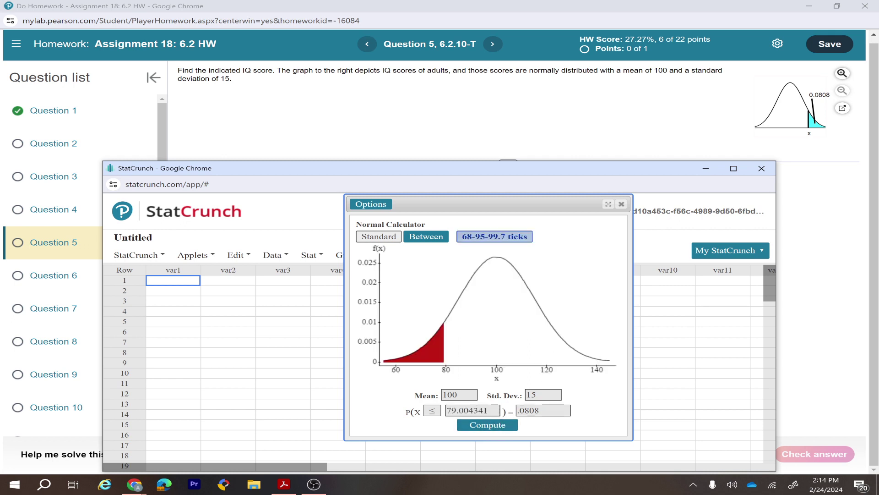
- Change the Normal calculator's inequality to ≥, clear the x value, and recompute
{"action": "left_click", "coordinate": [432, 410]}
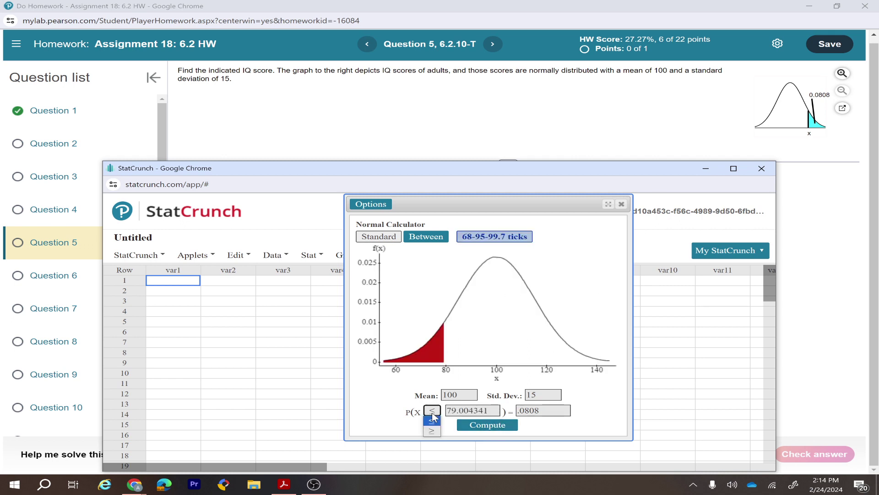
{"action": "left_click", "coordinate": [432, 424]}
{"action": "key", "text": "Tab"}
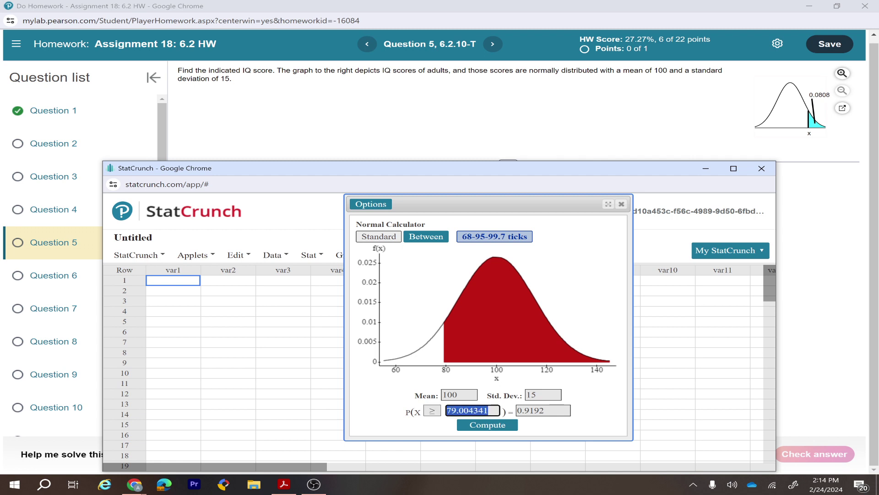
{"action": "key", "text": "BackSpace"}
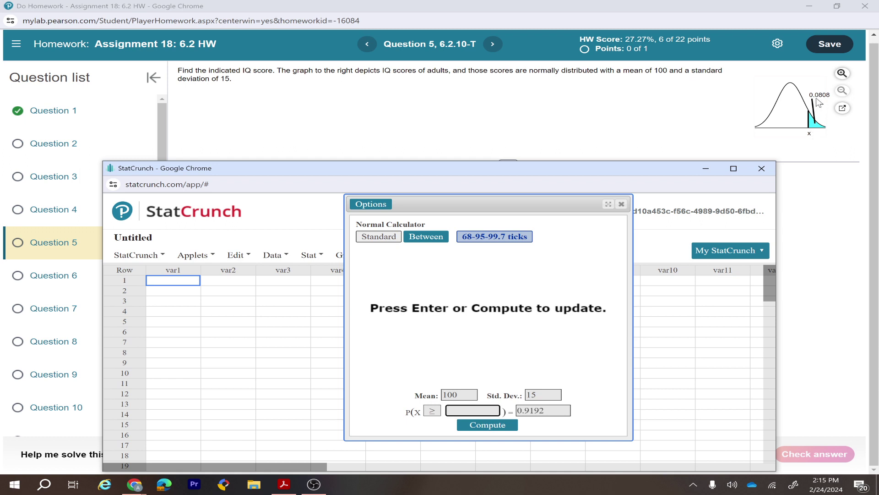
{"action": "left_click", "coordinate": [496, 426]}
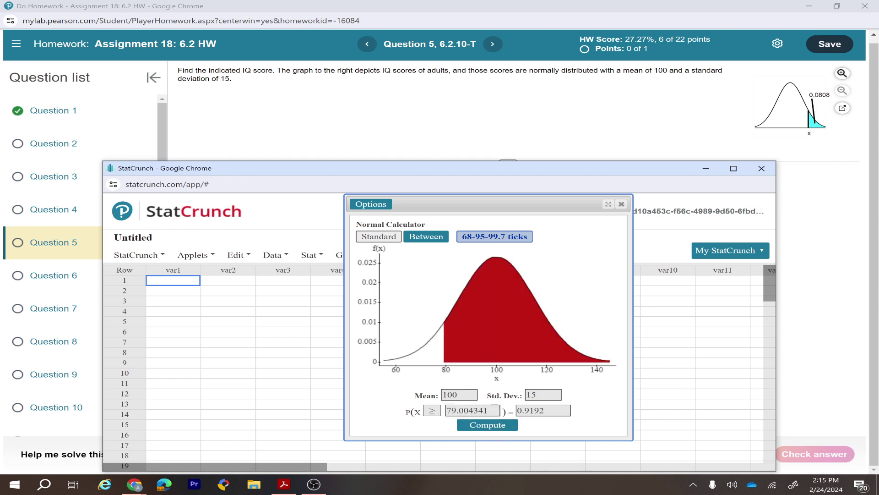
- Return to Question 5, enter 79 as the indicated IQ score, check the answer, and dismiss the feedback
{"action": "left_click_drag", "start_coordinate": [339, 173], "coordinate": [290, 244]}
{"action": "left_click", "coordinate": [277, 185]}
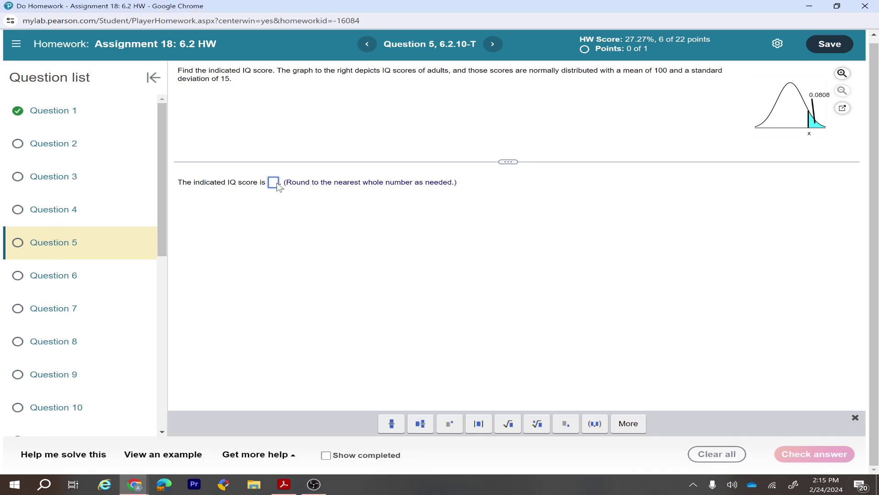
{"action": "type", "text": "79"}
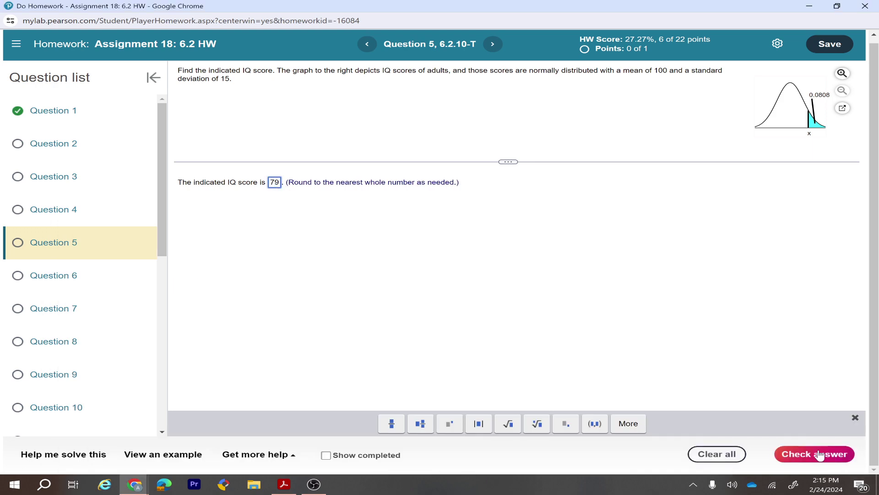
{"action": "left_click", "coordinate": [819, 455]}
{"action": "left_click", "coordinate": [433, 298]}
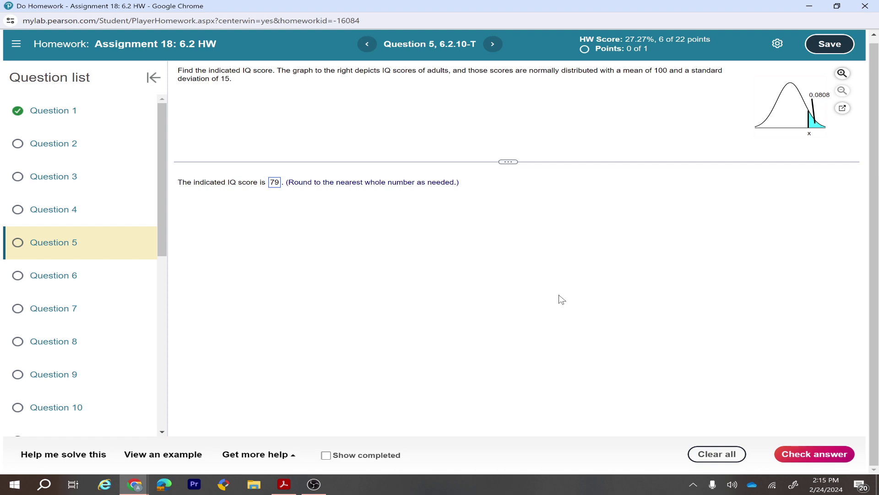
- Bring the StatCrunch window in front of the Question 5 page, moved up so the whole Normal calculator is in view
{"action": "left_click", "coordinate": [294, 486]}
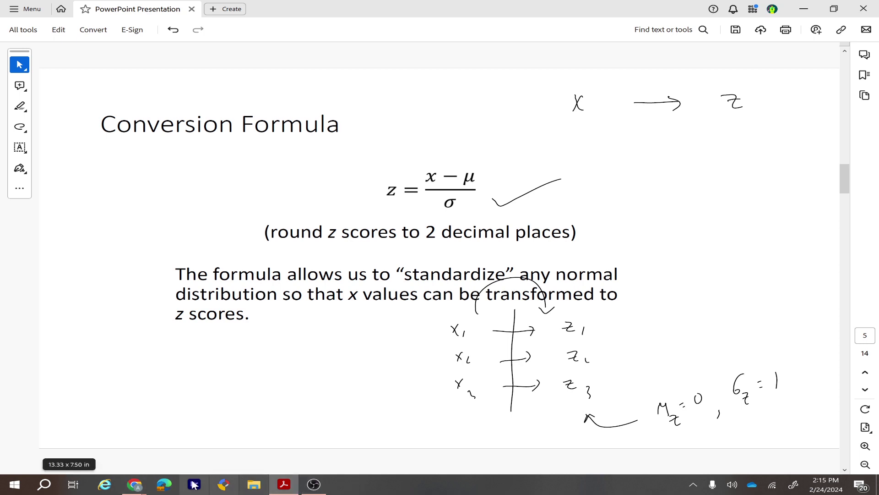
{"action": "mouse_move", "coordinate": [139, 485]}
{"action": "left_click", "coordinate": [328, 442]}
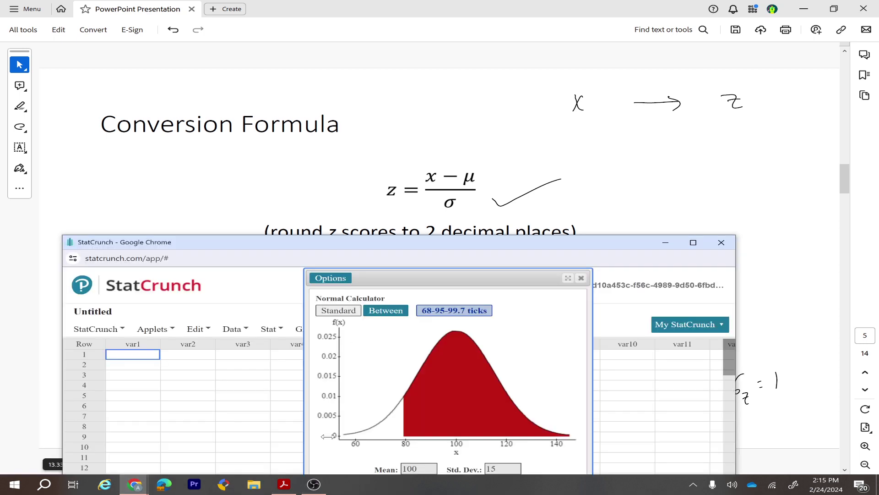
{"action": "left_click_drag", "start_coordinate": [511, 248], "coordinate": [490, 163]}
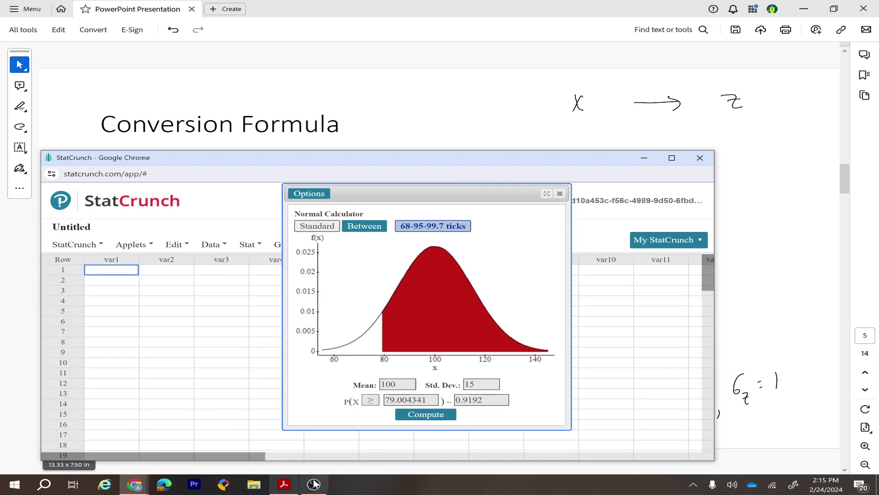
{"action": "mouse_move", "coordinate": [135, 485]}
{"action": "left_click", "coordinate": [194, 431]}
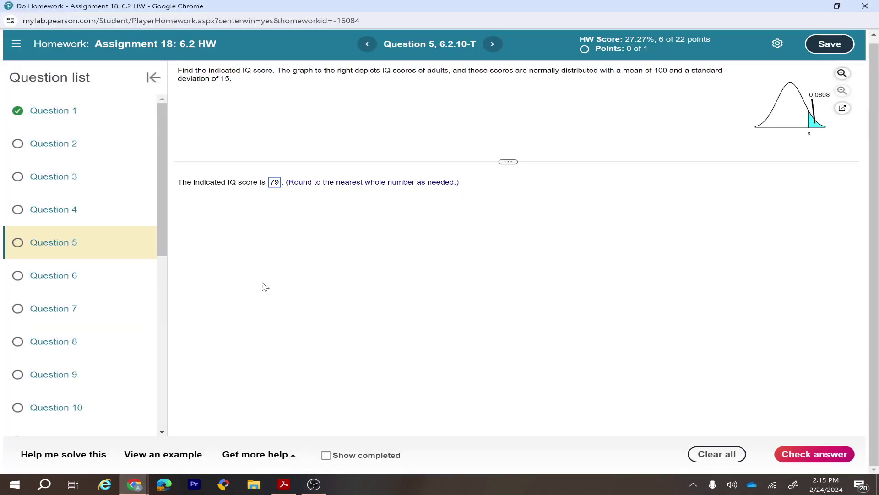
{"action": "mouse_move", "coordinate": [135, 484]}
{"action": "left_click", "coordinate": [297, 435]}
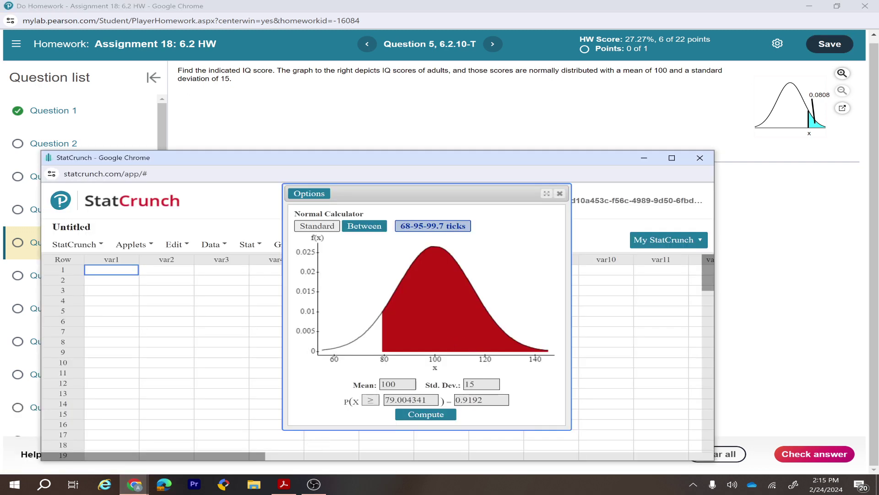
- Set the Normal calculator's ≥ probability to .0808 and compute the x value
{"action": "double_click", "coordinate": [469, 400]}
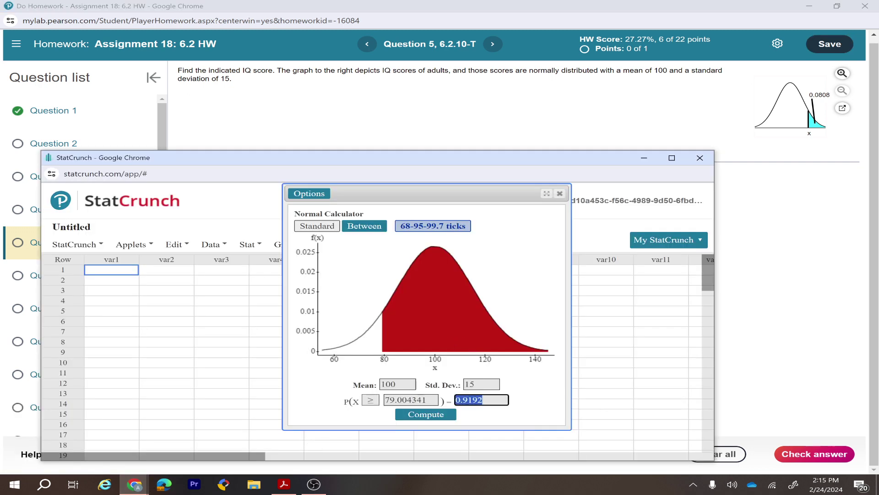
{"action": "key", "text": "BackSpace"}
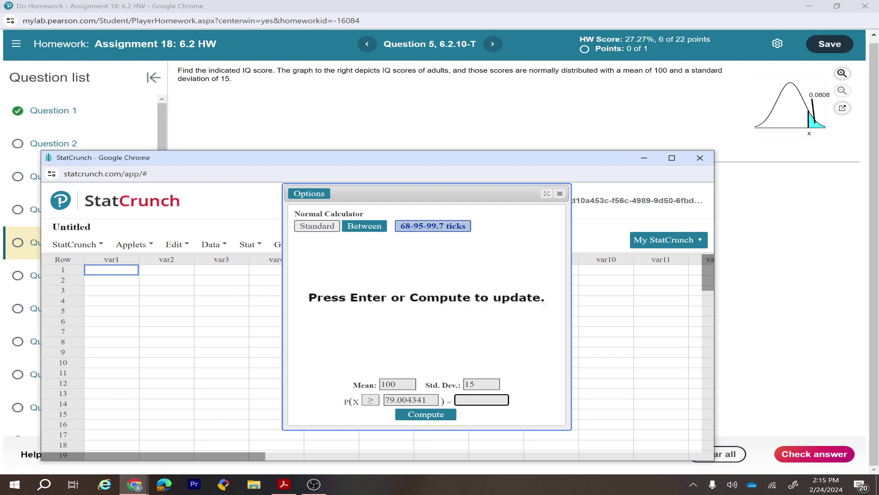
{"action": "type", "text": ".0808"}
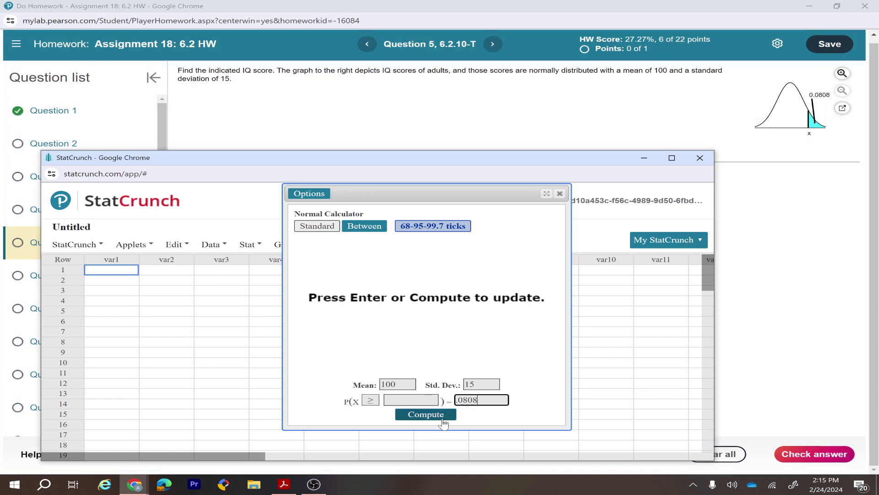
{"action": "left_click", "coordinate": [442, 417]}
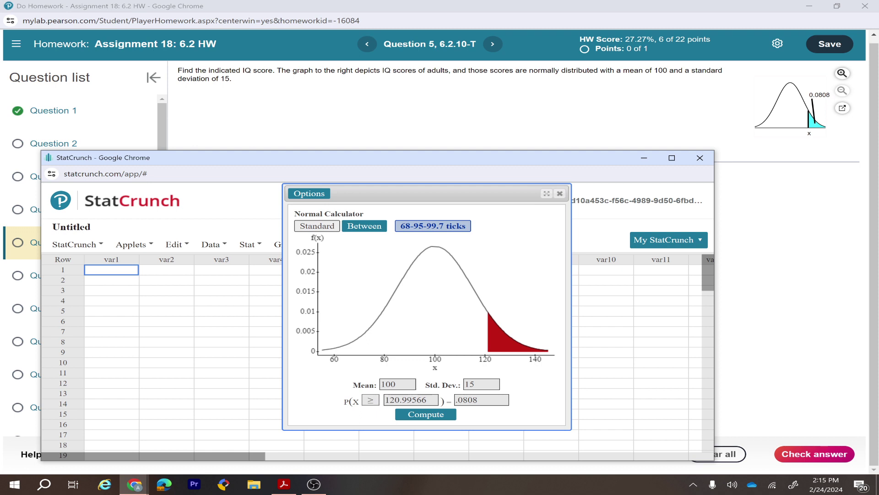
- Replace the indicated IQ score in Question 5 with 121, check the answer, and continue to the next question
{"action": "left_click", "coordinate": [797, 334]}
{"action": "left_click", "coordinate": [279, 183]}
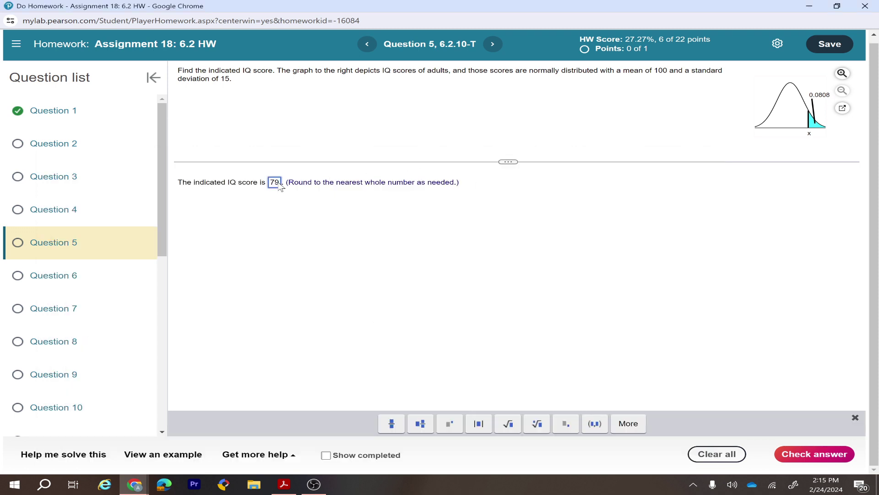
{"action": "key", "text": "BackSpace"}
{"action": "key", "text": "BackSpace"}
{"action": "type", "text": "121"}
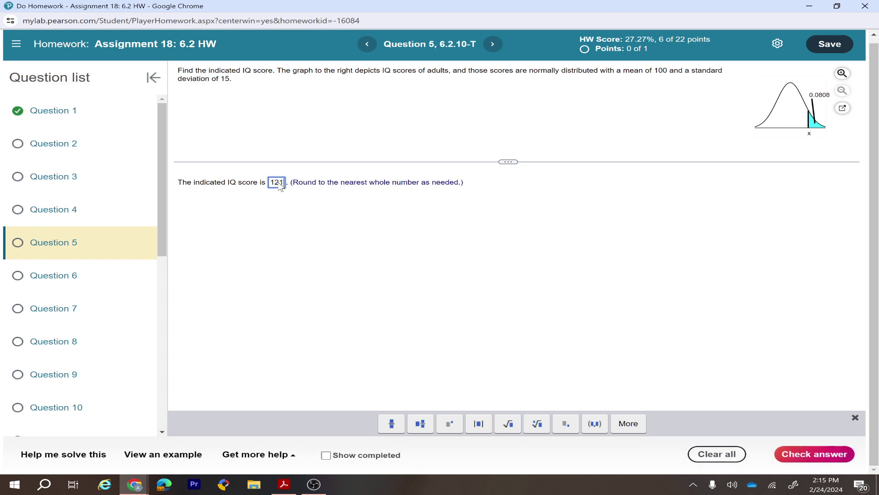
{"action": "left_click", "coordinate": [820, 455]}
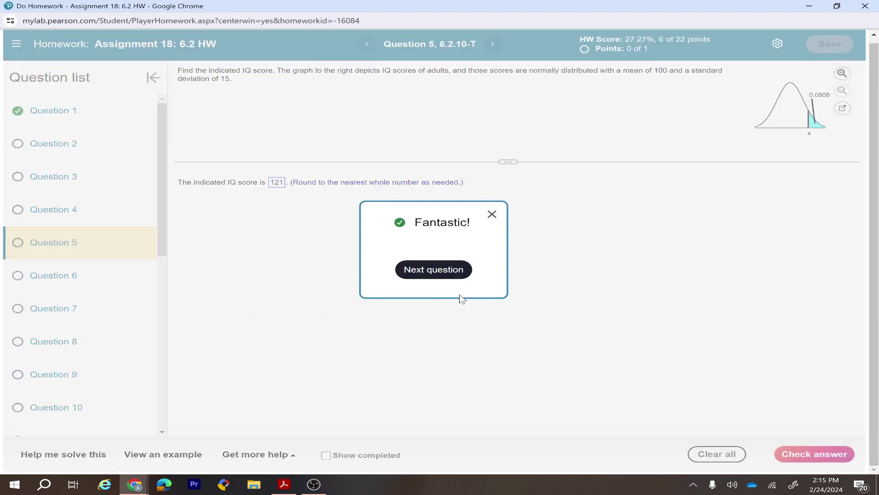
{"action": "left_click", "coordinate": [445, 278]}
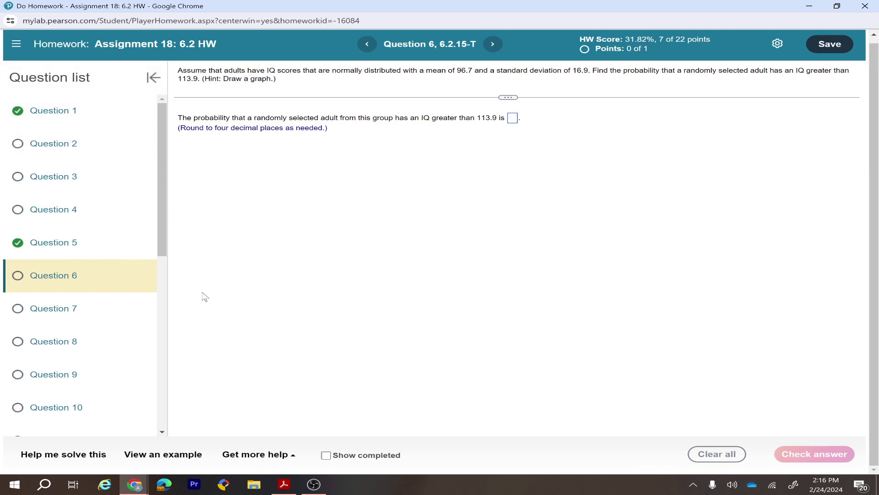
- Open Question 10 after revisiting Question 5, and bring the StatCrunch window forward below the answer boxes
{"action": "left_click", "coordinate": [42, 244]}
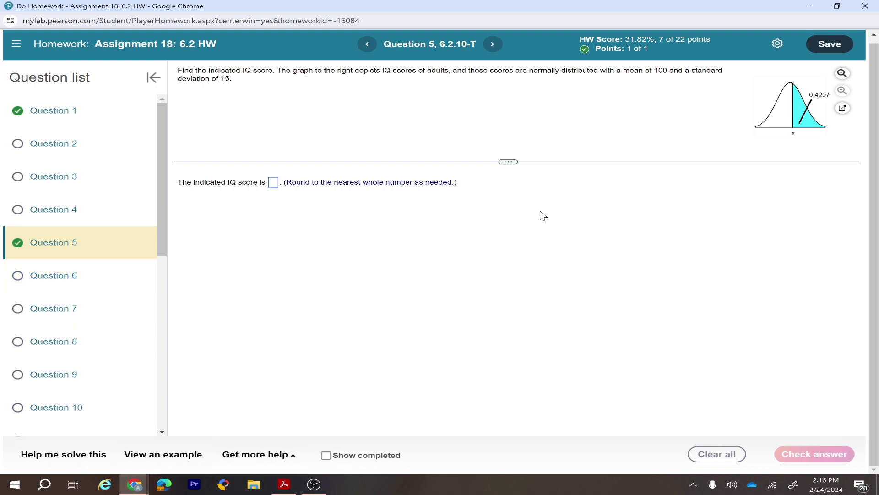
{"action": "left_click", "coordinate": [73, 407]}
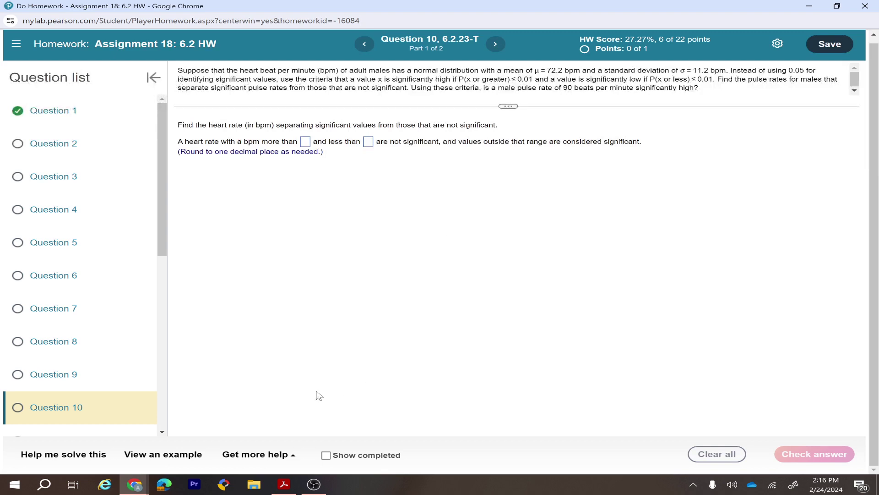
{"action": "mouse_move", "coordinate": [134, 484]}
{"action": "left_click", "coordinate": [283, 434]}
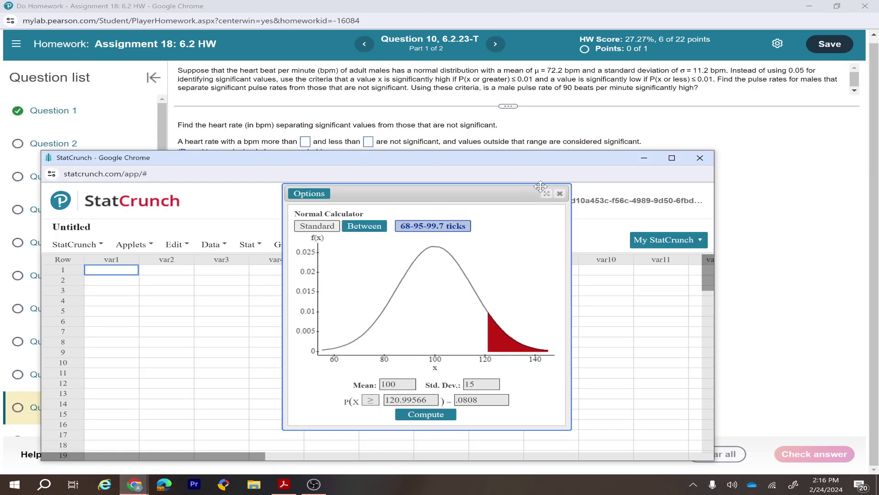
{"action": "mouse_move", "coordinate": [408, 166]}
{"action": "left_mouse_down"}
{"action": "mouse_move", "coordinate": [412, 158]}
{"action": "mouse_move", "coordinate": [415, 170]}
{"action": "left_mouse_up"}
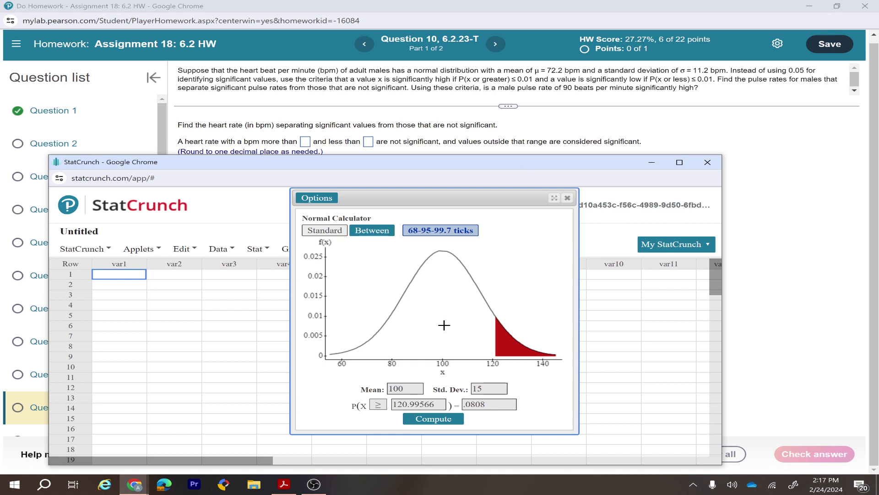
- Set the Normal calculator's mean to 72.2 and standard deviation to 11.2, and clear the x value
{"action": "double_click", "coordinate": [405, 389]}
{"action": "key", "text": "BackSpace"}
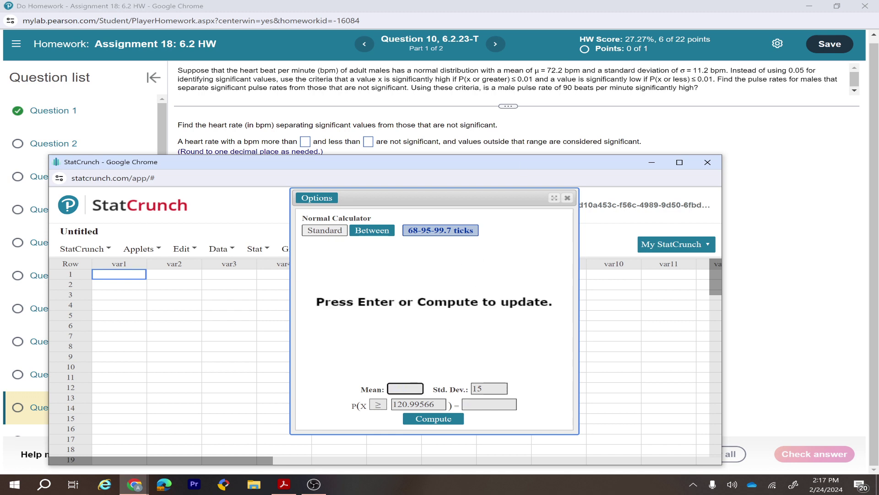
{"action": "type", "text": "72.2"}
{"action": "key", "text": "Tab"}
{"action": "type", "text": "11"}
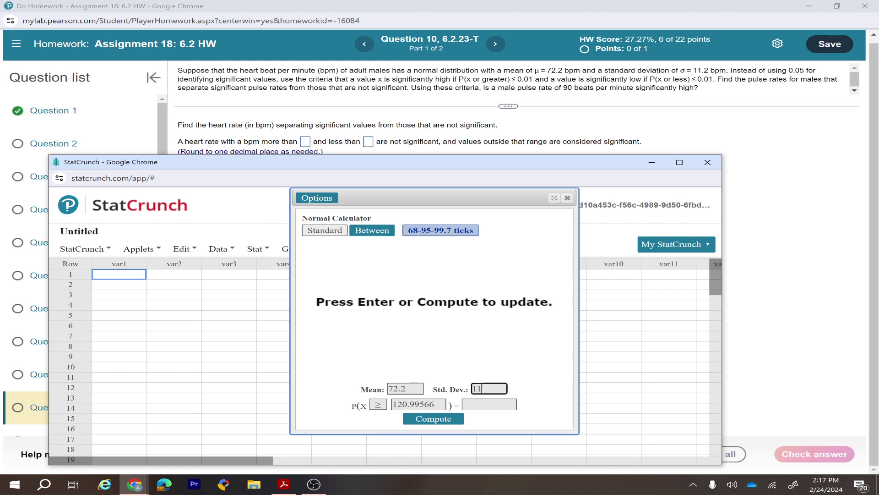
{"action": "type", "text": ".2"}
{"action": "key", "text": "Tab"}
{"action": "key", "text": "BackSpace"}
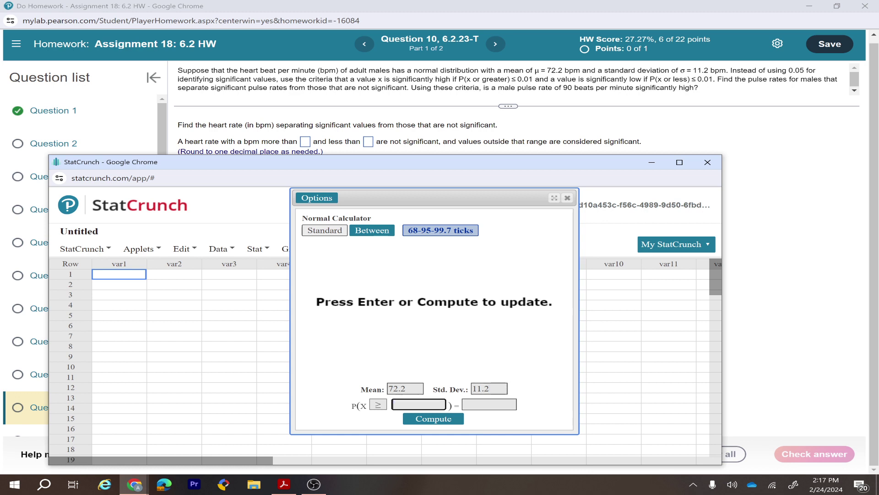
- Change the inequality to ≤, enter a probability of .01, and compute the x value
{"action": "left_click", "coordinate": [378, 405]}
{"action": "left_click", "coordinate": [378, 415]}
{"action": "left_click", "coordinate": [489, 403]}
{"action": "type", "text": ".01"}
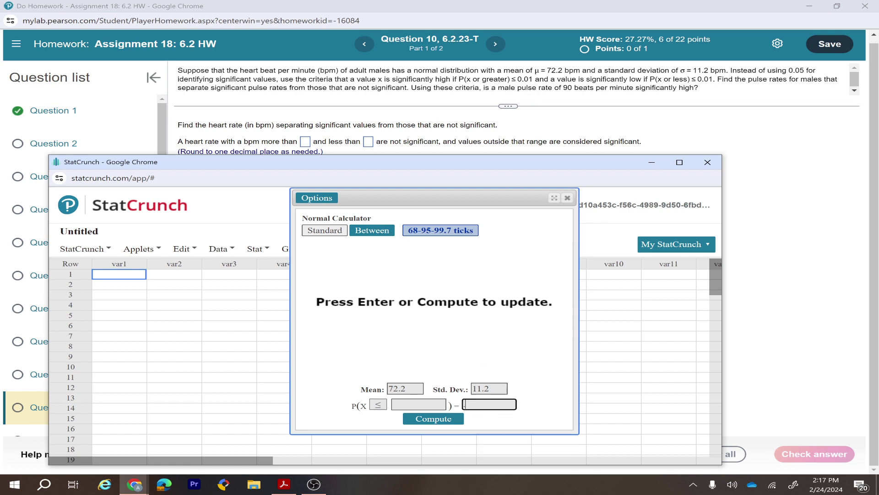
{"action": "left_click", "coordinate": [433, 419]}
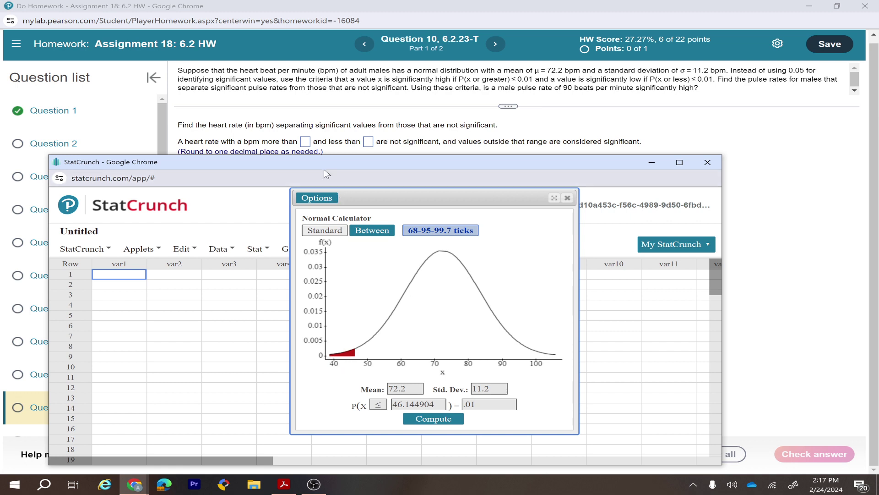
- Move StatCrunch clear of the question text and enter 46.1 in Question 10's "more than" answer box
{"action": "left_click_drag", "start_coordinate": [327, 162], "coordinate": [328, 169]}
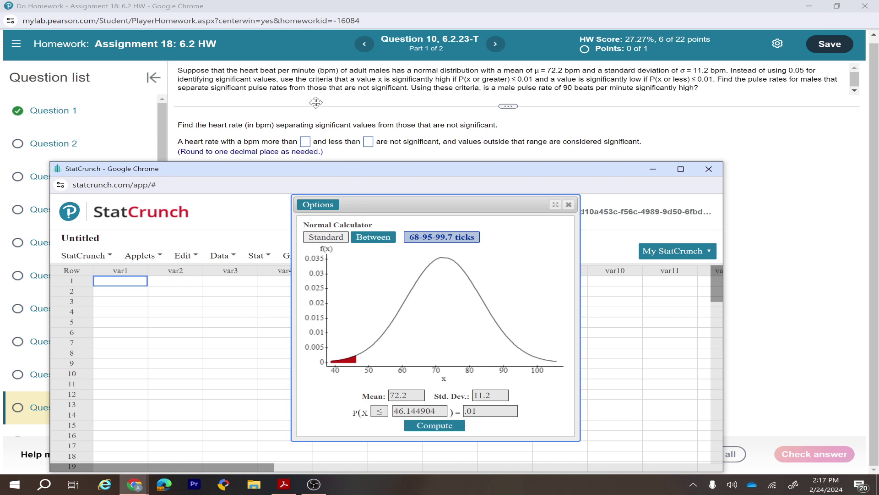
{"action": "left_click", "coordinate": [306, 142]}
{"action": "type", "text": "46.1"}
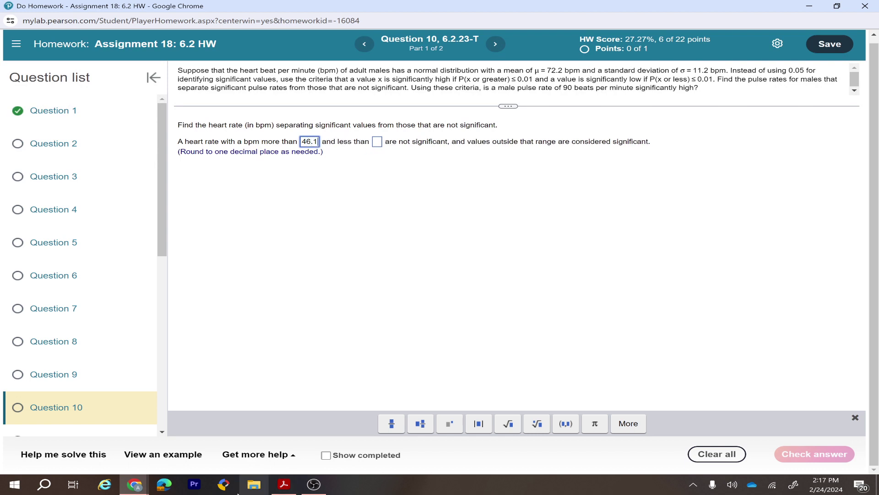
- Bring StatCrunch forward, lower it clear of the question text, and clear the "more than" answer in Question 10
{"action": "mouse_move", "coordinate": [134, 484]}
{"action": "left_click", "coordinate": [300, 440]}
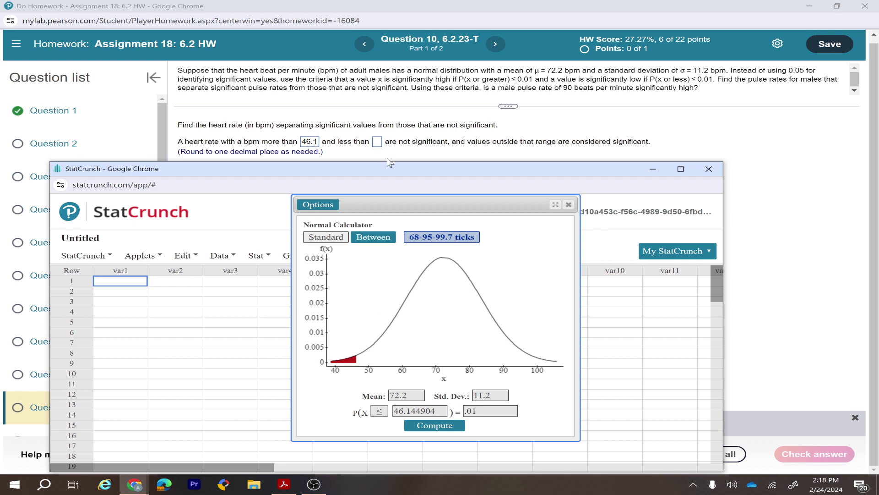
{"action": "left_click_drag", "start_coordinate": [385, 172], "coordinate": [398, 189]}
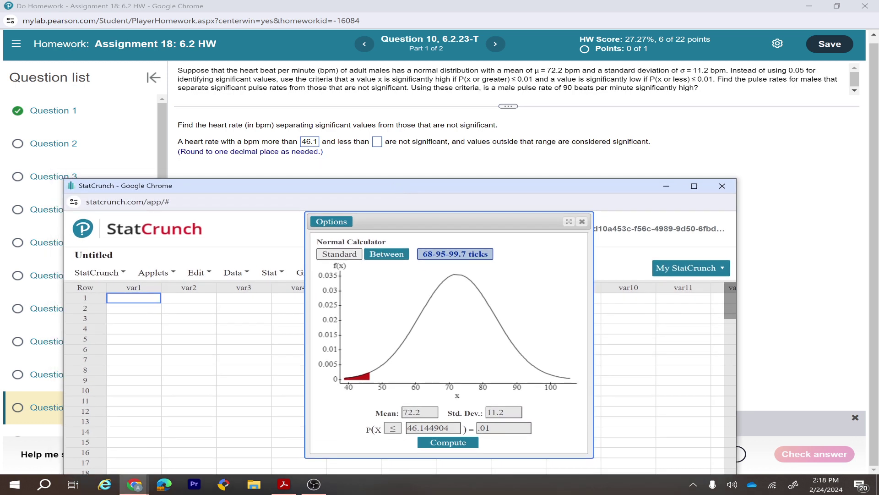
{"action": "left_click", "coordinate": [317, 143]}
{"action": "double_click", "coordinate": [317, 143]}
{"action": "key", "text": "BackSpace"}
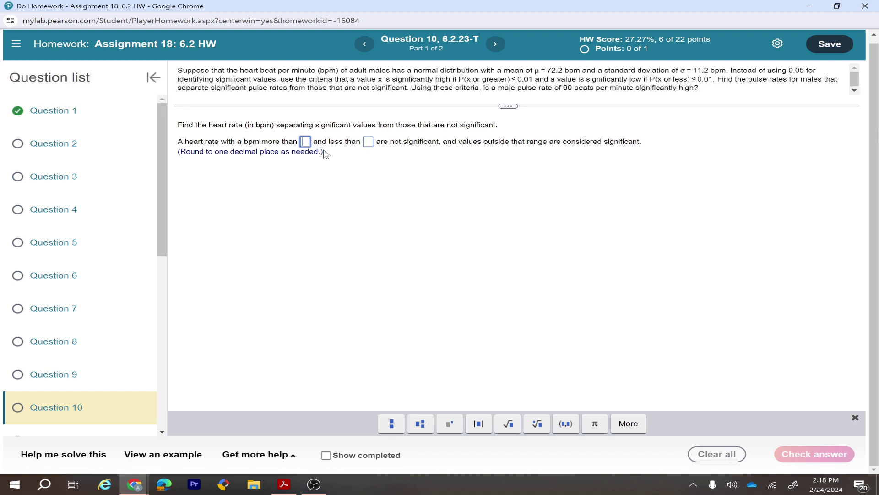
- Consult the Normal calculator result and enter 46.1 in Question 10's "less than" answer box
{"action": "mouse_move", "coordinate": [135, 484]}
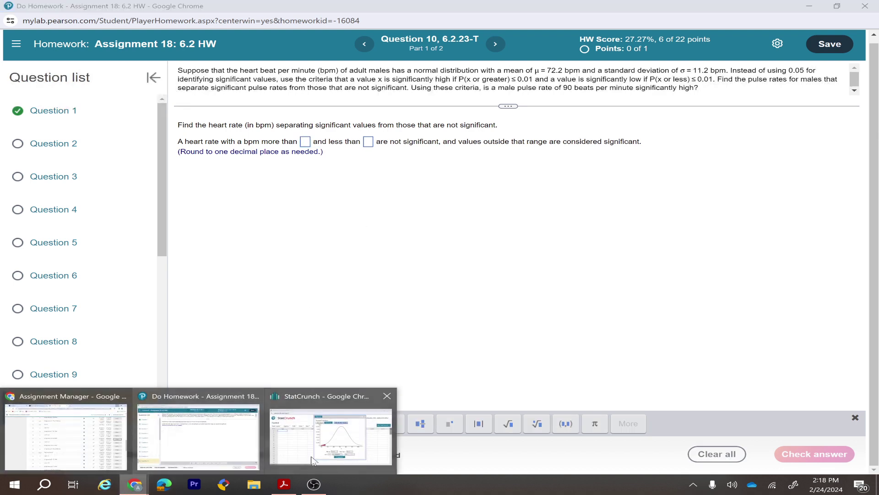
{"action": "left_click", "coordinate": [330, 429]}
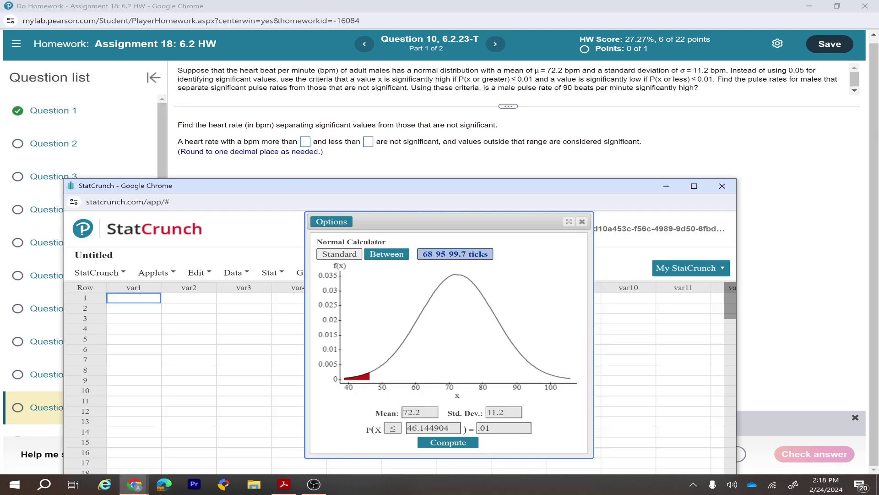
{"action": "left_click", "coordinate": [370, 143]}
{"action": "type", "text": "46.1"}
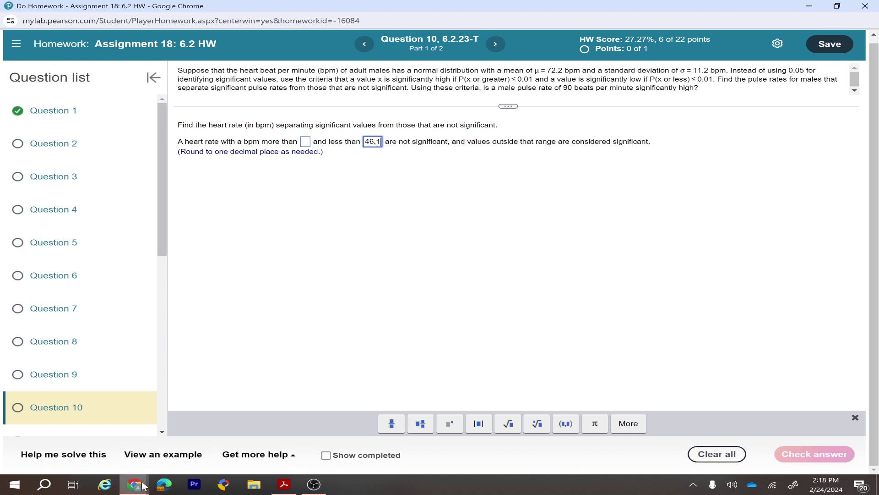
- Return to StatCrunch and compute the x value in the Normal calculator for a ≥ probability of 0.01
{"action": "mouse_move", "coordinate": [134, 484]}
{"action": "left_click", "coordinate": [330, 430]}
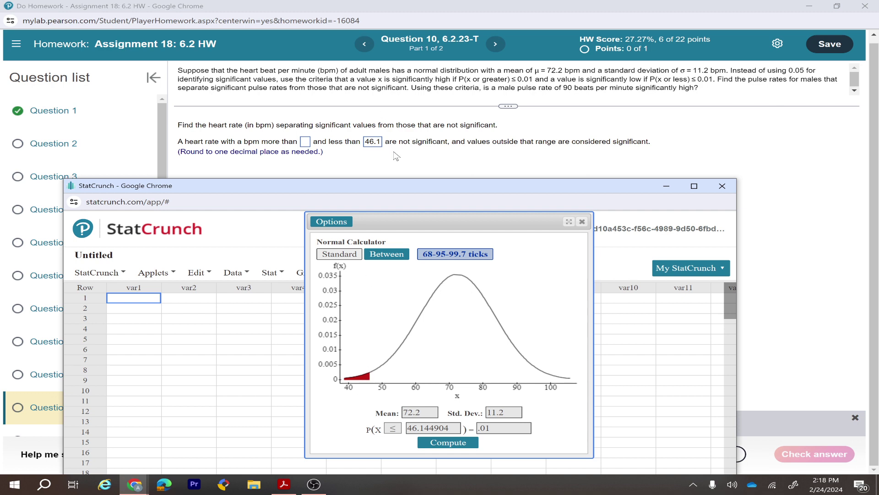
{"action": "left_click", "coordinate": [393, 428]}
{"action": "key", "text": "Tab"}
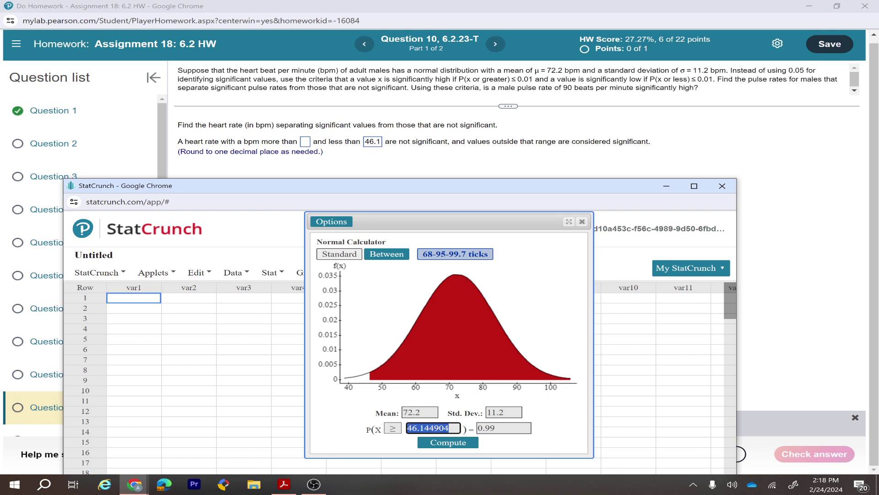
{"action": "key", "text": "BackSpace"}
{"action": "key", "text": "Tab"}
{"action": "type", "text": "0.01"}
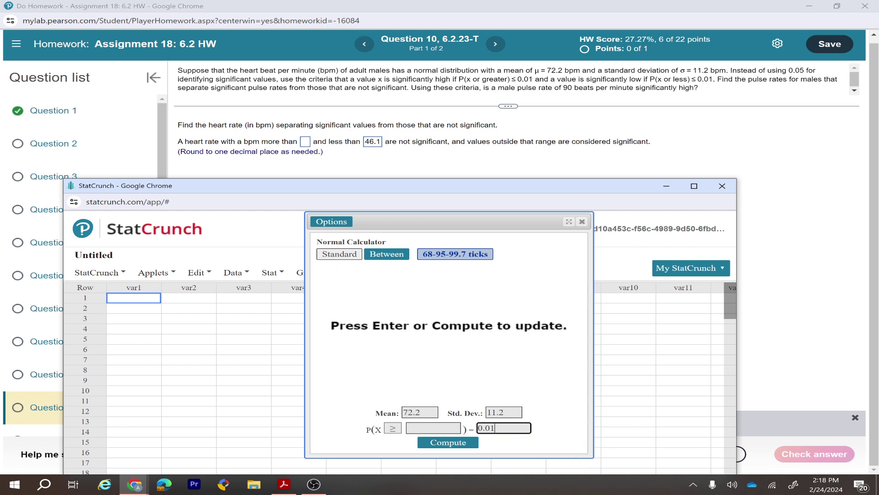
{"action": "key", "text": "Return"}
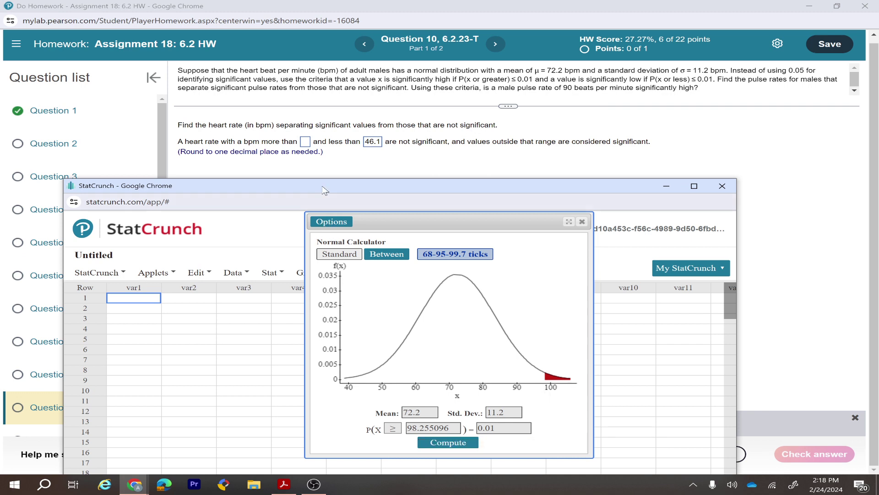
- Enter 98.3 in Question 10's "more than" answer box
{"action": "left_click", "coordinate": [305, 141]}
{"action": "type", "text": "98.3"}
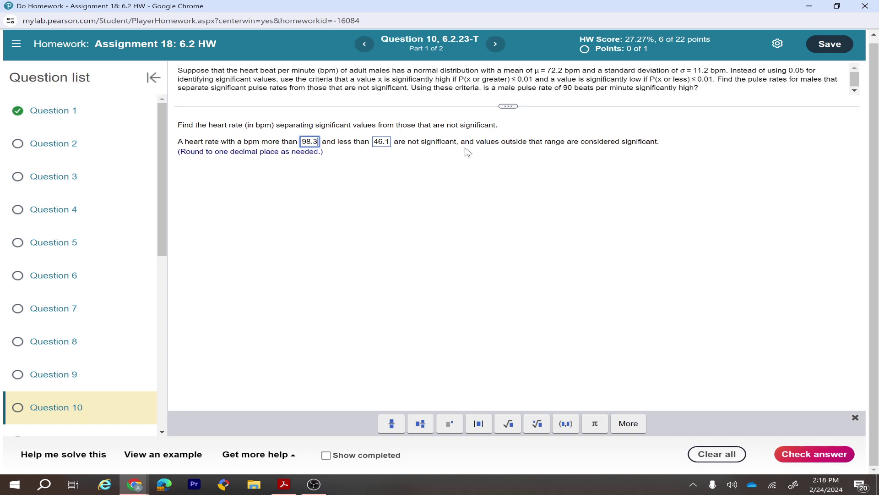
- Switch to the PDF in Acrobat and sketch a normal curve over a horizontal axis, marking 46.1 near the axis's low end
{"action": "left_click", "coordinate": [293, 484]}
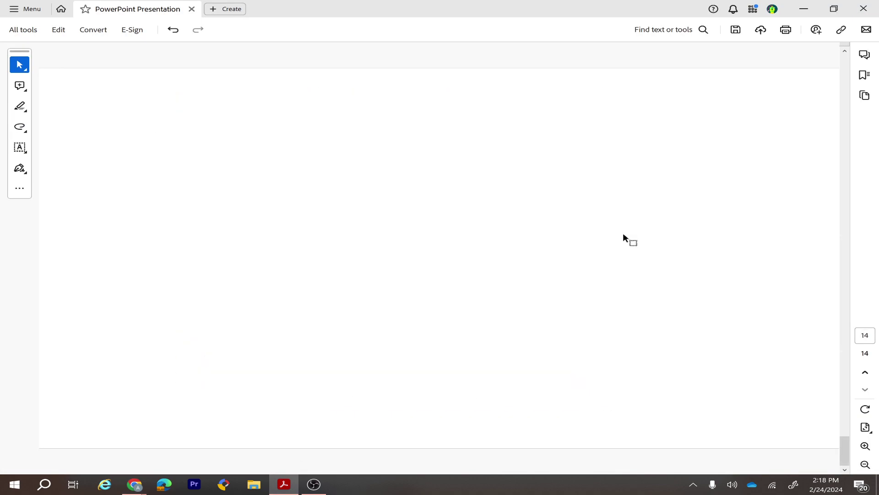
{"action": "mouse_move", "coordinate": [321, 212]}
{"action": "left_mouse_down"}
{"action": "mouse_move", "coordinate": [477, 185]}
{"action": "mouse_move", "coordinate": [575, 212]}
{"action": "left_mouse_up"}
{"action": "left_click_drag", "start_coordinate": [297, 266], "coordinate": [612, 246]}
{"action": "left_click_drag", "start_coordinate": [342, 254], "coordinate": [340, 273]}
{"action": "left_click_drag", "start_coordinate": [333, 287], "coordinate": [331, 312]}
{"action": "mouse_move", "coordinate": [349, 285]}
{"action": "left_mouse_down"}
{"action": "mouse_move", "coordinate": [330, 311]}
{"action": "mouse_move", "coordinate": [366, 308]}
{"action": "left_mouse_up"}
{"action": "left_click", "coordinate": [359, 295]}
- Mark 98.3 near the high end of the sketched axis, checking the value against Question 10 in the homework window
{"action": "mouse_move", "coordinate": [524, 248]}
{"action": "left_mouse_down"}
{"action": "mouse_move", "coordinate": [526, 289]}
{"action": "mouse_move", "coordinate": [539, 272]}
{"action": "left_mouse_up"}
{"action": "left_click", "coordinate": [561, 276]}
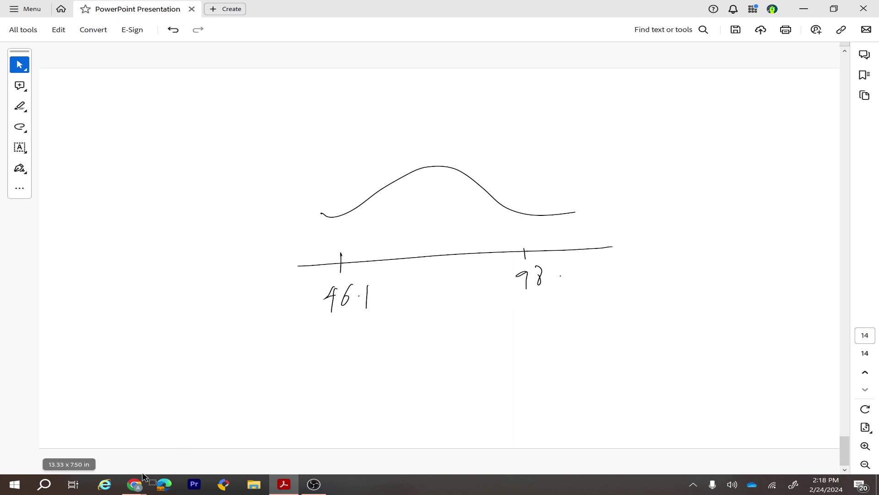
{"action": "mouse_move", "coordinate": [134, 484]}
{"action": "left_click", "coordinate": [193, 431]}
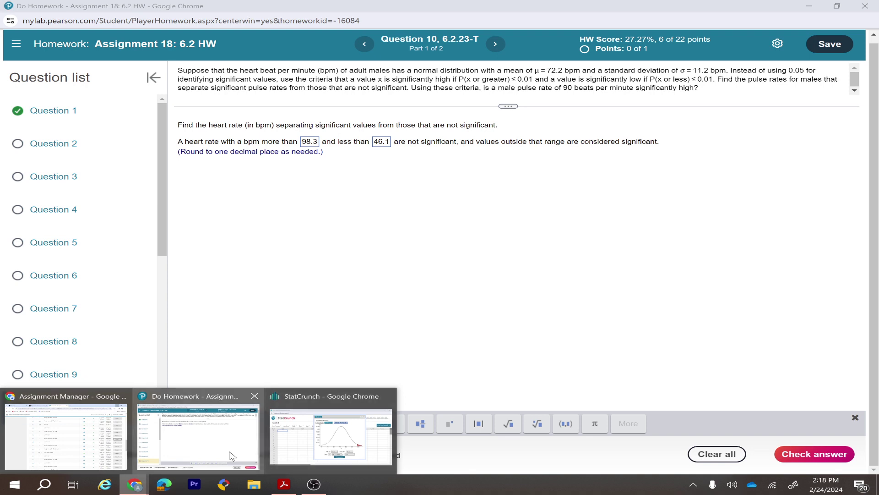
{"action": "left_click", "coordinate": [283, 484]}
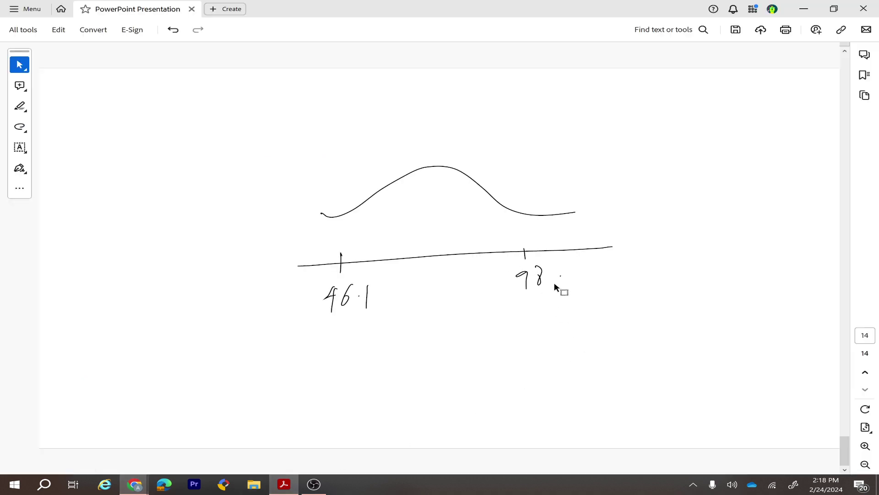
{"action": "left_click_drag", "start_coordinate": [556, 271], "coordinate": [556, 283]}
- Draw a vertical boundary at 98.3 and hatch the upper tail of the sketched curve
{"action": "mouse_move", "coordinate": [518, 193]}
{"action": "left_mouse_down"}
{"action": "mouse_move", "coordinate": [524, 258]}
{"action": "mouse_move", "coordinate": [571, 204]}
{"action": "left_mouse_up"}
{"action": "left_click_drag", "start_coordinate": [538, 242], "coordinate": [592, 206]}
{"action": "left_click_drag", "start_coordinate": [555, 250], "coordinate": [611, 210]}
{"action": "left_click_drag", "start_coordinate": [583, 245], "coordinate": [628, 219]}
{"action": "left_click_drag", "start_coordinate": [528, 232], "coordinate": [594, 196]}
{"action": "left_click_drag", "start_coordinate": [544, 238], "coordinate": [582, 221]}
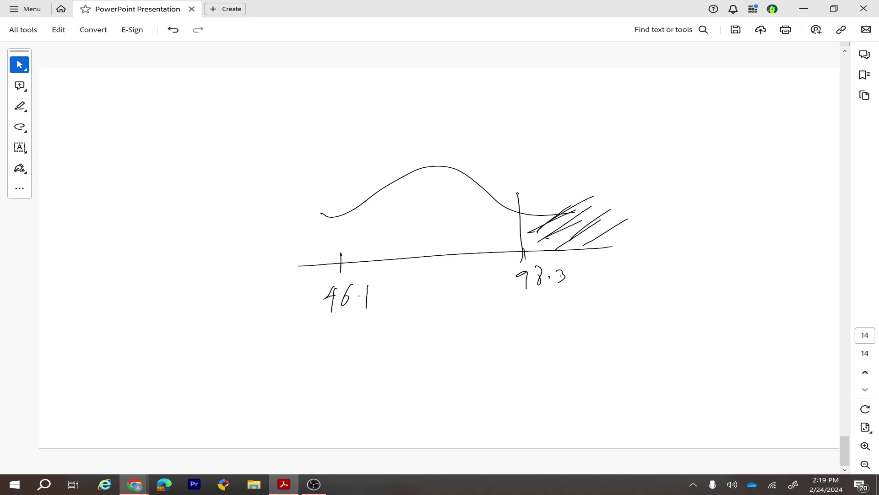
- Draw a vertical boundary at 46.1, hatch the lower tail, and add arrows pointing inward from 46.1 and 98.3
{"action": "left_click_drag", "start_coordinate": [339, 198], "coordinate": [334, 276]}
{"action": "left_click_drag", "start_coordinate": [262, 263], "coordinate": [323, 222]}
{"action": "left_click_drag", "start_coordinate": [270, 273], "coordinate": [326, 229]}
{"action": "left_click_drag", "start_coordinate": [269, 288], "coordinate": [331, 237]}
{"action": "left_click_drag", "start_coordinate": [290, 283], "coordinate": [335, 246]}
{"action": "left_click_drag", "start_coordinate": [341, 213], "coordinate": [337, 275]}
{"action": "left_click_drag", "start_coordinate": [373, 298], "coordinate": [409, 300]}
{"action": "mouse_move", "coordinate": [508, 283]}
{"action": "left_mouse_down"}
{"action": "mouse_move", "coordinate": [487, 287]}
{"action": "mouse_move", "coordinate": [494, 290]}
{"action": "left_mouse_up"}
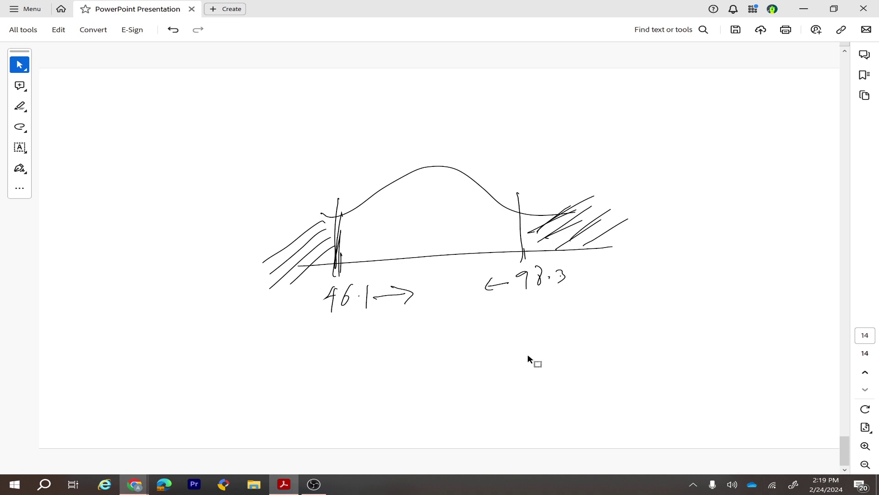
- Return to the homework window and replace Question 10's "more than" answer with 46.1
{"action": "mouse_move", "coordinate": [135, 484]}
{"action": "left_click", "coordinate": [205, 445]}
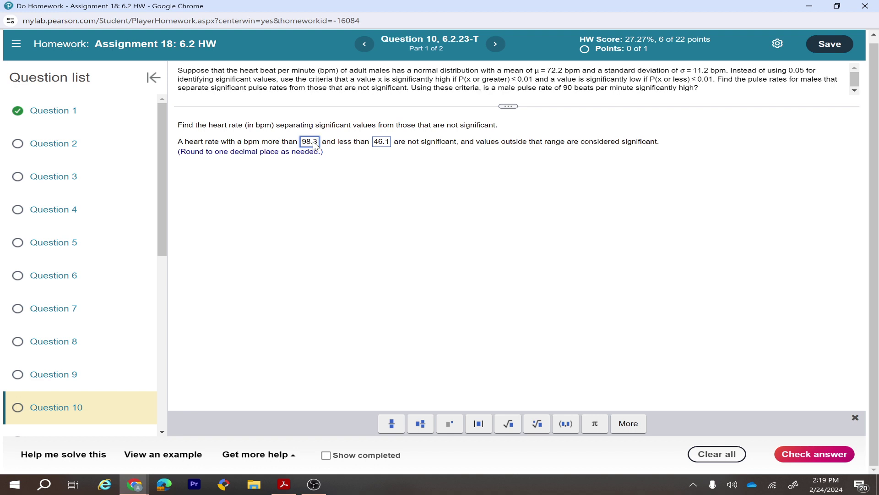
{"action": "key", "text": "BackSpace"}
{"action": "key", "text": "BackSpace"}
{"action": "key", "text": "BackSpace"}
{"action": "key", "text": "BackSpace"}
{"action": "type", "text": "46.1"}
- Replace Question 10's "less than" answer with 98.3
{"action": "left_click", "coordinate": [390, 143]}
{"action": "key", "text": "BackSpace"}
{"action": "key", "text": "BackSpace"}
{"action": "key", "text": "BackSpace"}
{"action": "key", "text": "BackSpace"}
{"action": "type", "text": "98.3"}
- Bring the PDF forward in a smaller window and place it below Question 10's answer line for comparison
{"action": "left_click", "coordinate": [284, 484]}
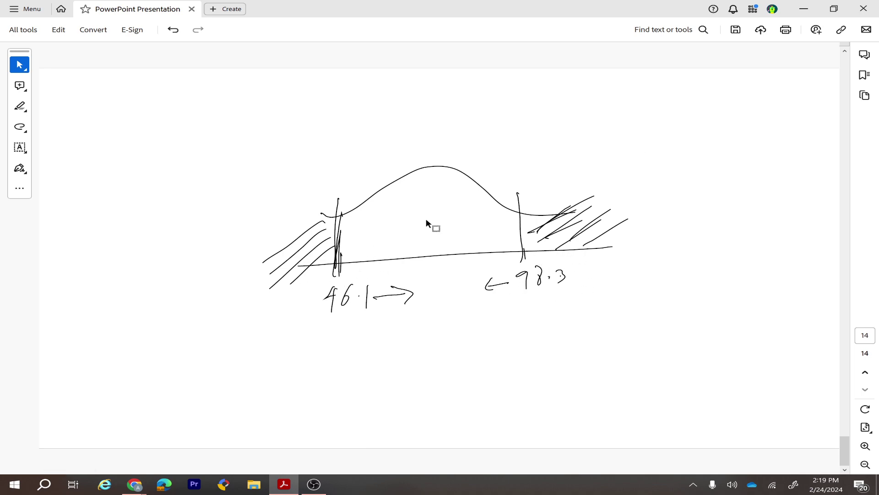
{"action": "left_click", "coordinate": [834, 9]}
{"action": "left_click", "coordinate": [353, 90]}
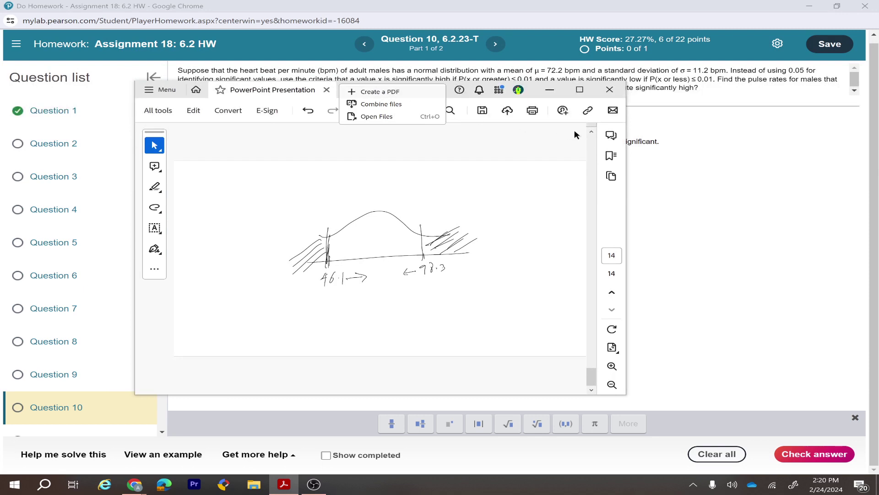
{"action": "left_click", "coordinate": [544, 101]}
{"action": "left_click", "coordinate": [367, 90]}
{"action": "left_click", "coordinate": [350, 128]}
{"action": "left_click_drag", "start_coordinate": [400, 91], "coordinate": [399, 164]}
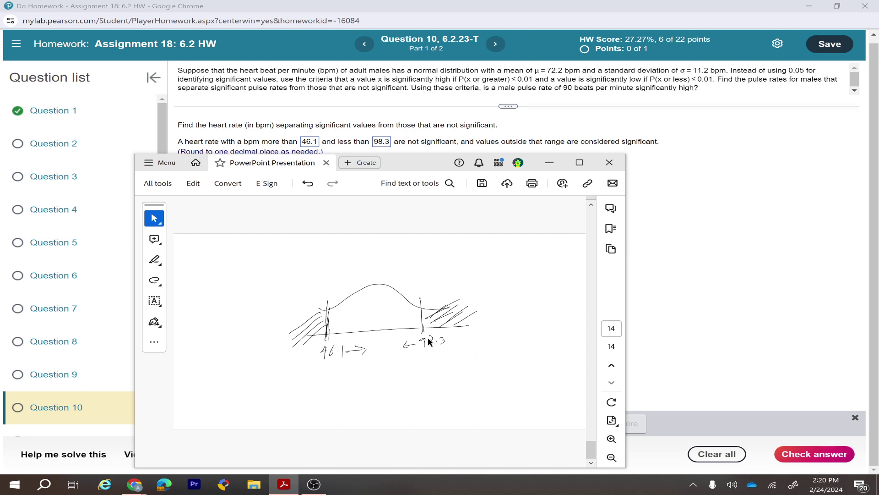
- Return to the homework, submit Question 10's first part for checking, and continue to part 2
{"action": "left_click", "coordinate": [737, 311]}
{"action": "left_click", "coordinate": [818, 456]}
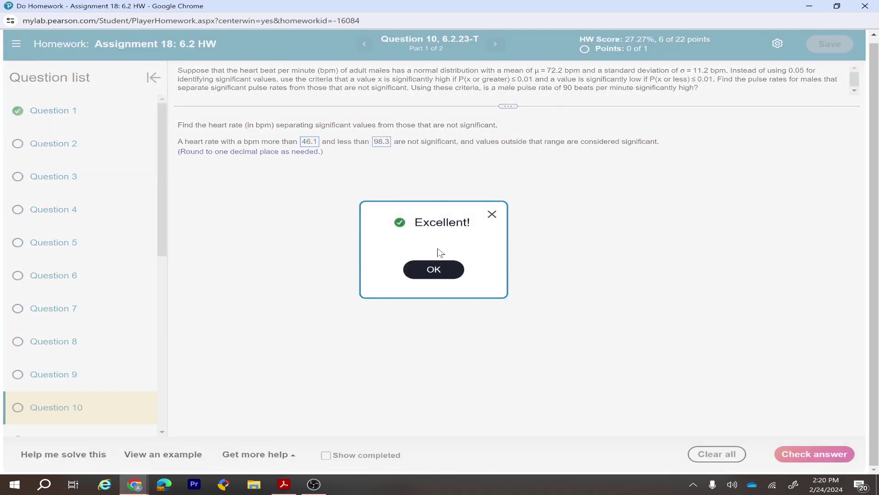
{"action": "left_click", "coordinate": [434, 271]}
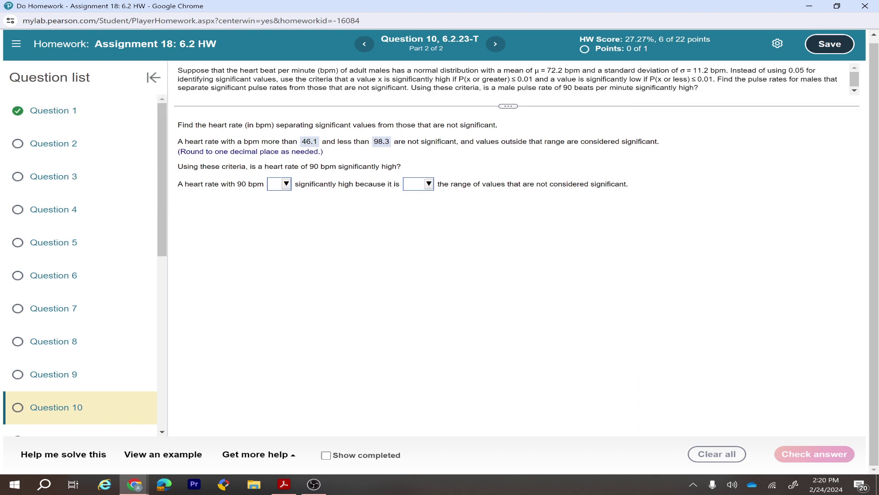
- Bring the PDF sketch back, write and circle 90 between 46.1 and 98.3, and scribble over the curve's middle region
{"action": "left_click", "coordinate": [284, 484]}
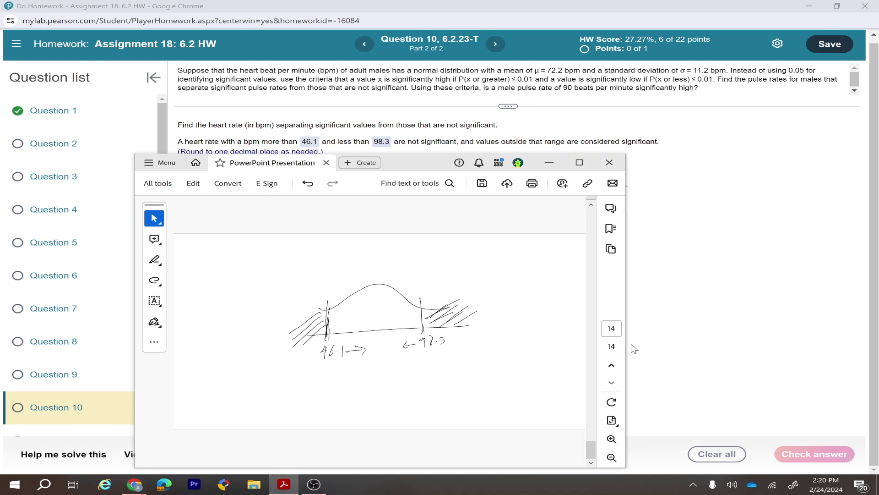
{"action": "left_click_drag", "start_coordinate": [378, 341], "coordinate": [372, 352]}
{"action": "mouse_move", "coordinate": [386, 341]}
{"action": "left_mouse_down"}
{"action": "mouse_move", "coordinate": [374, 361]}
{"action": "mouse_move", "coordinate": [385, 337]}
{"action": "mouse_move", "coordinate": [374, 303]}
{"action": "mouse_move", "coordinate": [386, 316]}
{"action": "mouse_move", "coordinate": [351, 321]}
{"action": "left_mouse_up"}
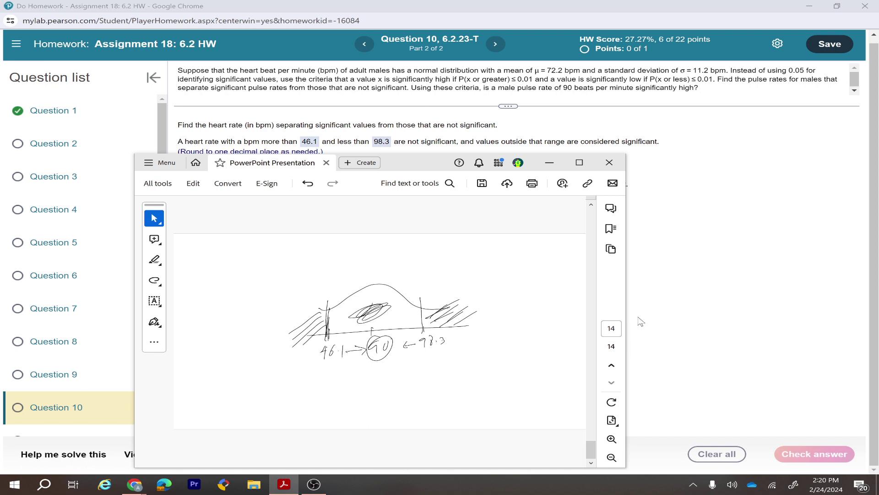
- Complete Question 10's part 2 with "is not" significantly high and "inside" the range, then submit it for checking
{"action": "left_click", "coordinate": [722, 334]}
{"action": "left_click", "coordinate": [288, 186]}
{"action": "left_click", "coordinate": [297, 225]}
{"action": "left_click", "coordinate": [406, 191]}
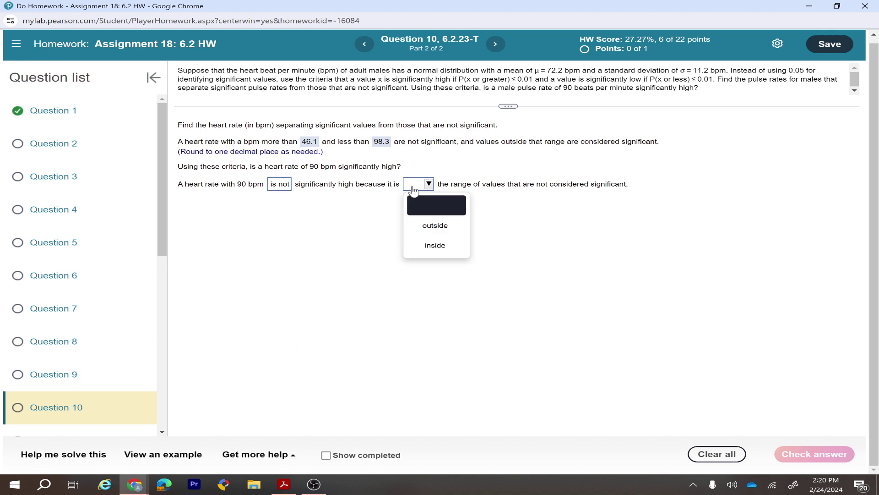
{"action": "left_click", "coordinate": [437, 247]}
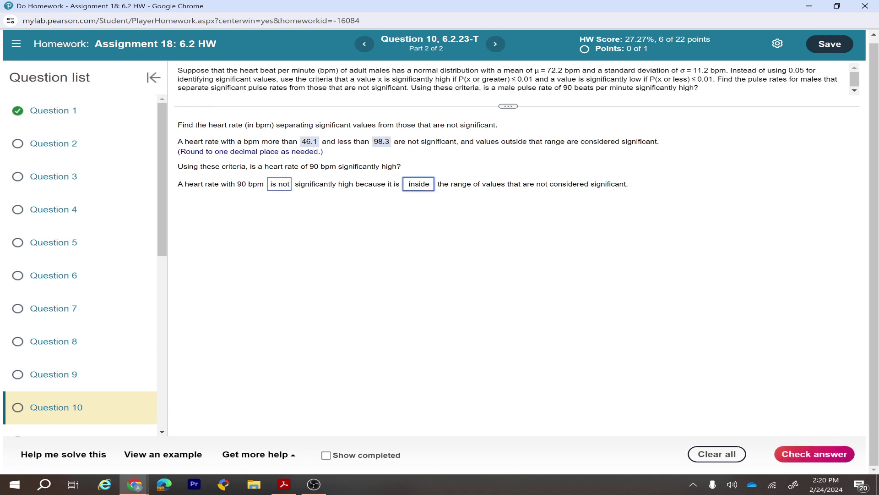
{"action": "left_click", "coordinate": [806, 461]}
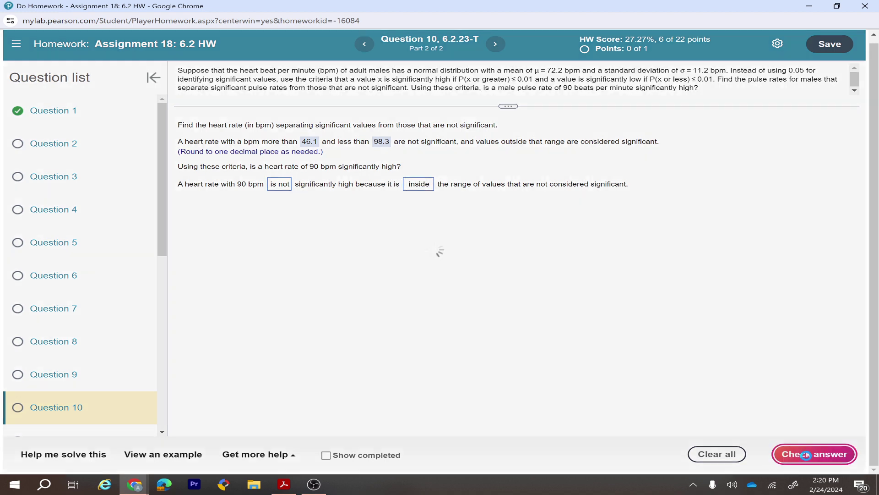
- Move on from Question 10 and open Question 15 about the "Freshman 15" claim
{"action": "left_click", "coordinate": [453, 275]}
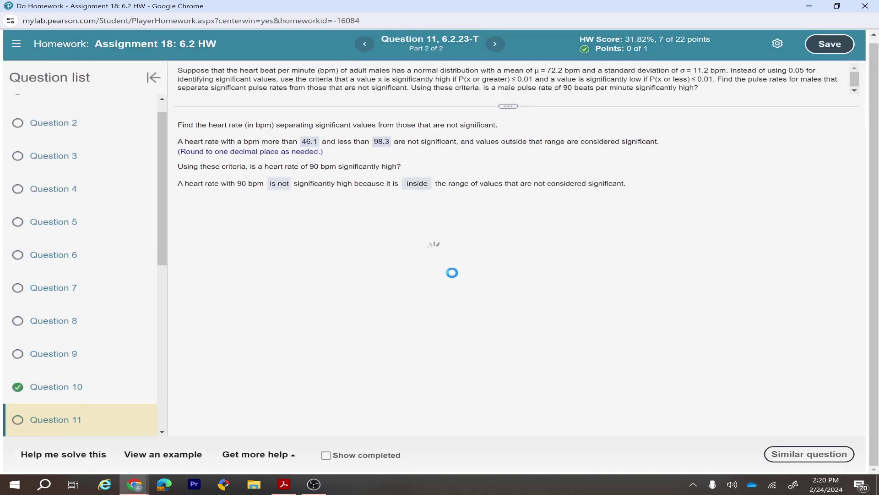
{"action": "scroll", "coordinate": [76, 229], "scroll_direction": "down", "scroll_amount": 3}
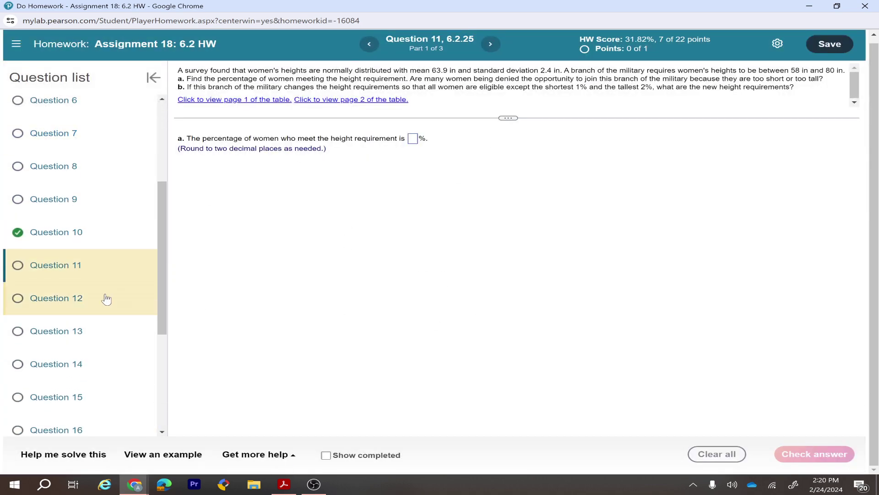
{"action": "left_click", "coordinate": [87, 396]}
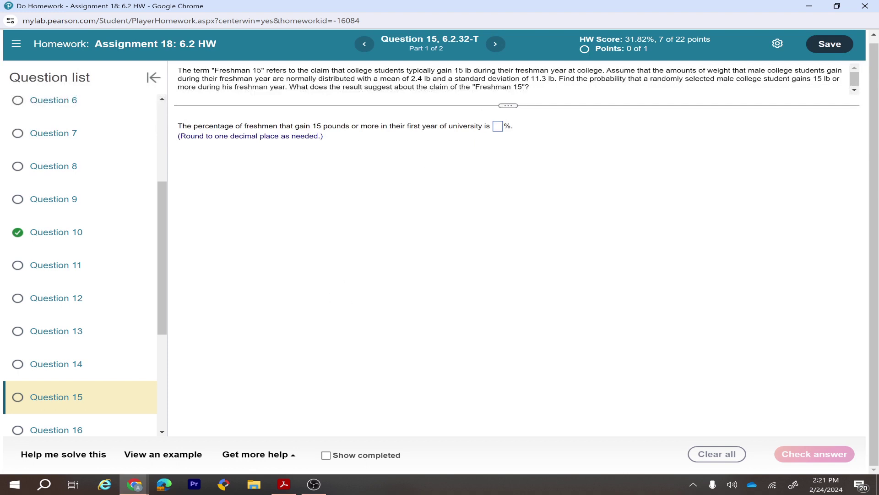
- In StatCrunch's Normal calculator, compute P(X ≥ 15) with mean 2.4 and standard deviation 11.3
{"action": "mouse_move", "coordinate": [142, 486]}
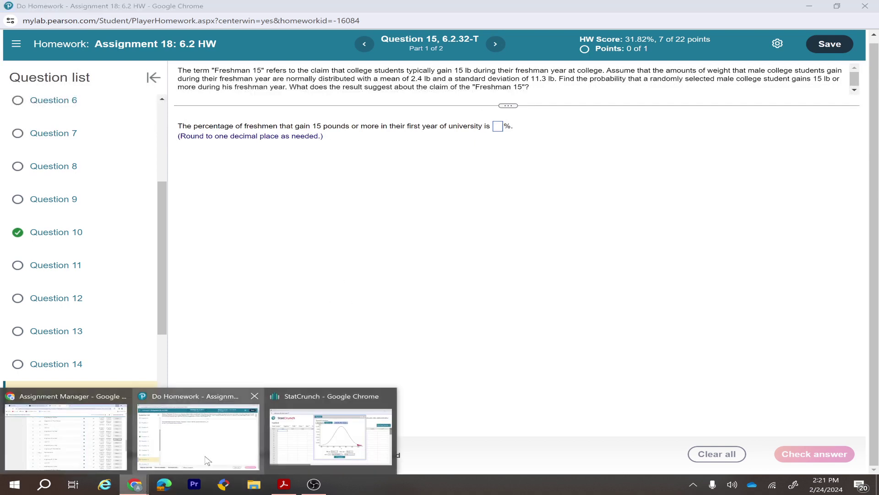
{"action": "left_click", "coordinate": [320, 430]}
{"action": "left_click", "coordinate": [421, 412]}
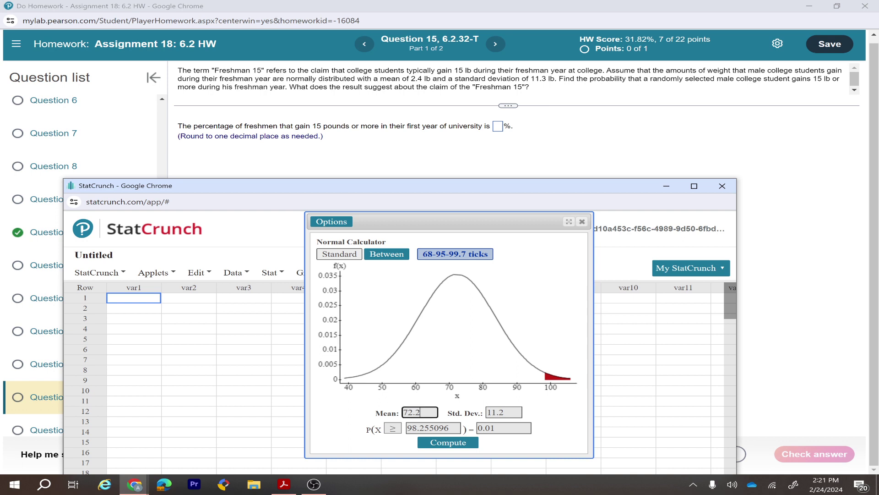
{"action": "key", "text": "ctrl+a"}
{"action": "type", "text": "2."}
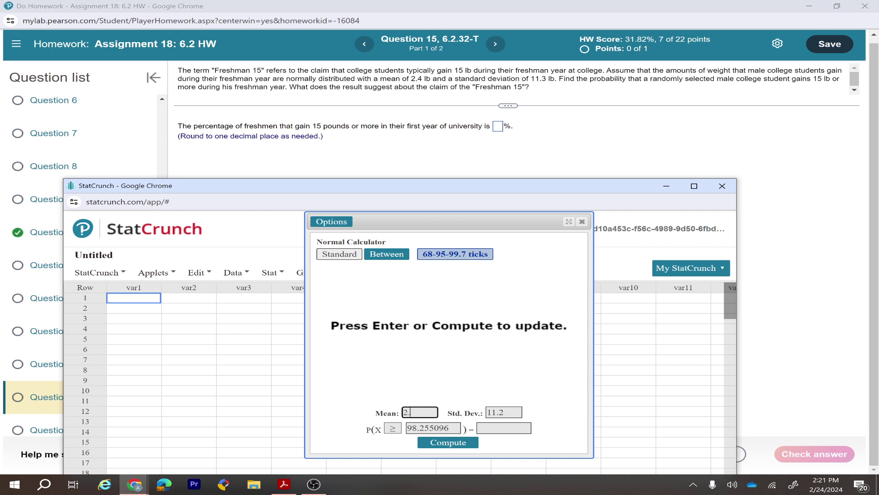
{"action": "type", "text": "4"}
{"action": "key", "text": "Tab"}
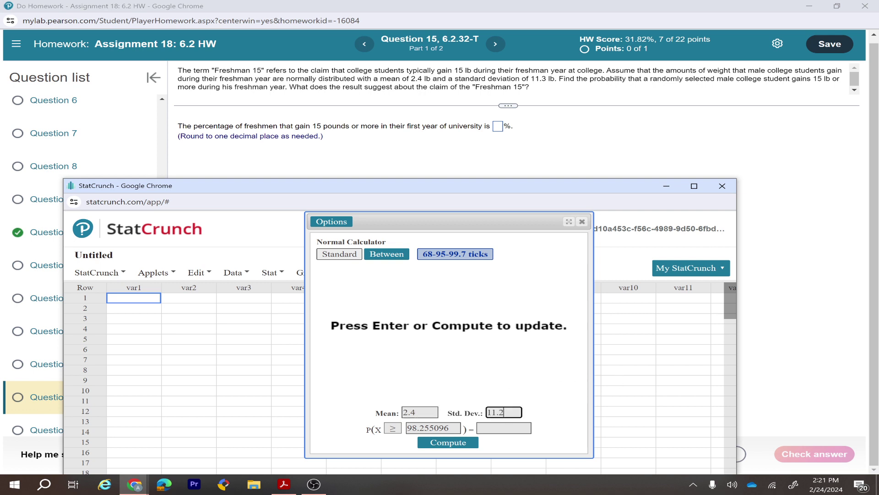
{"action": "type", "text": "11.3"}
{"action": "key", "text": "Tab"}
{"action": "key", "text": "Tab"}
{"action": "type", "text": "15"}
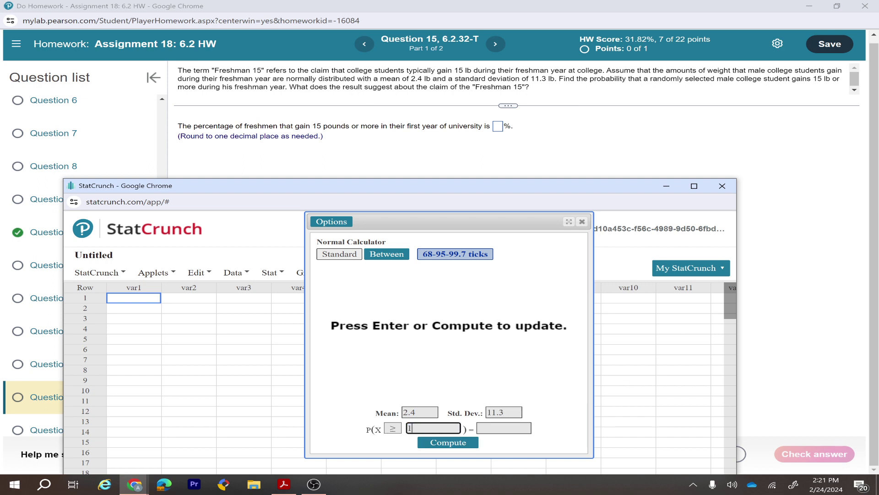
{"action": "left_click", "coordinate": [448, 443]}
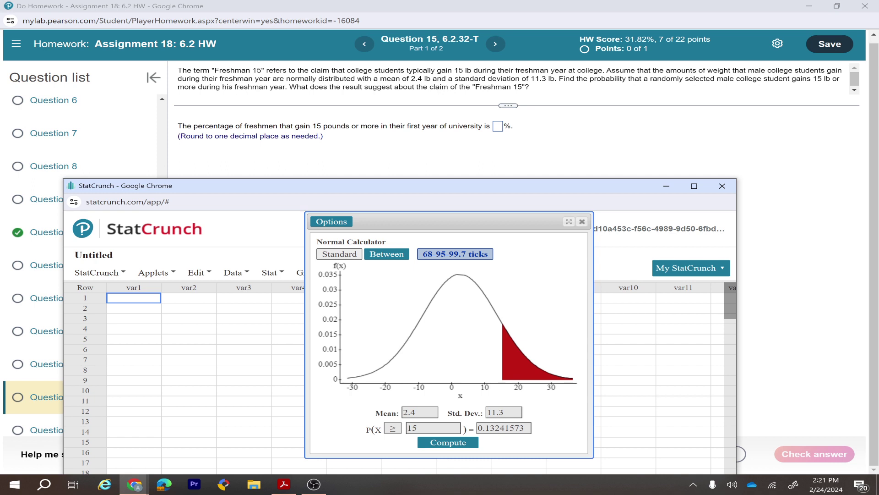
- Consult the calculated probability, enter 13.2 as Question 15's percentage, and submit it to continue to part 2
{"action": "double_click", "coordinate": [527, 427]}
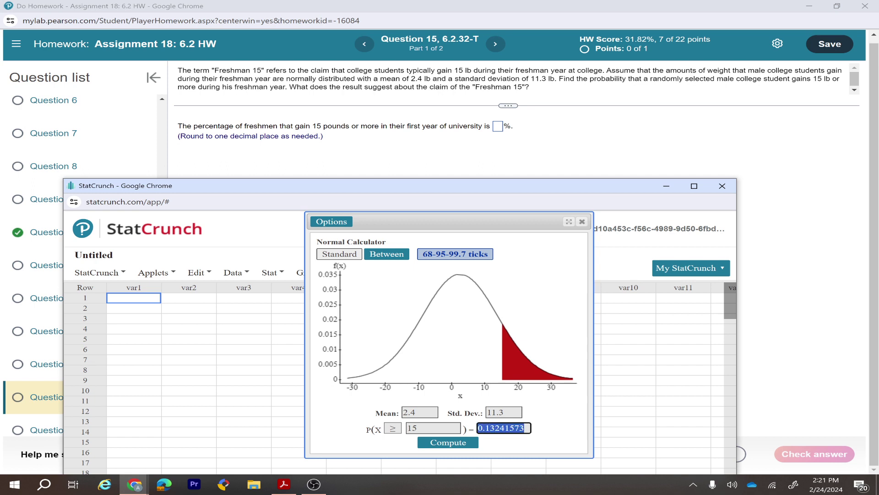
{"action": "left_click", "coordinate": [495, 427]}
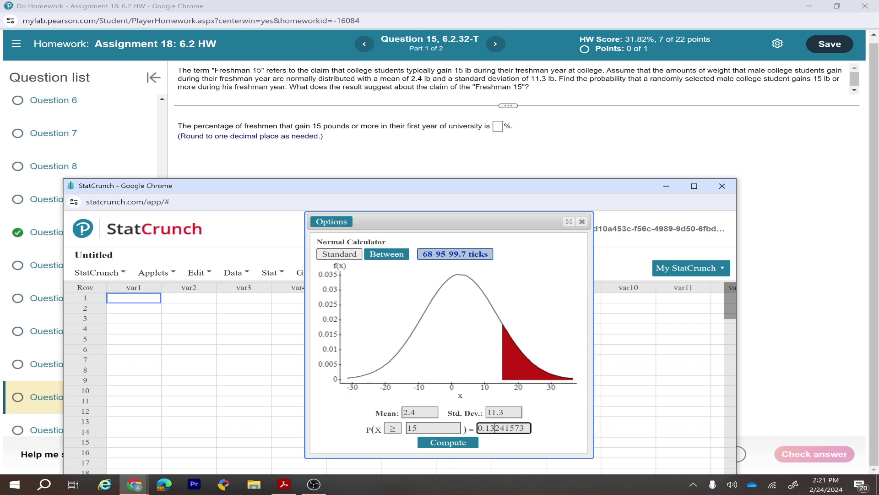
{"action": "left_click", "coordinate": [498, 125]}
{"action": "type", "text": "1"}
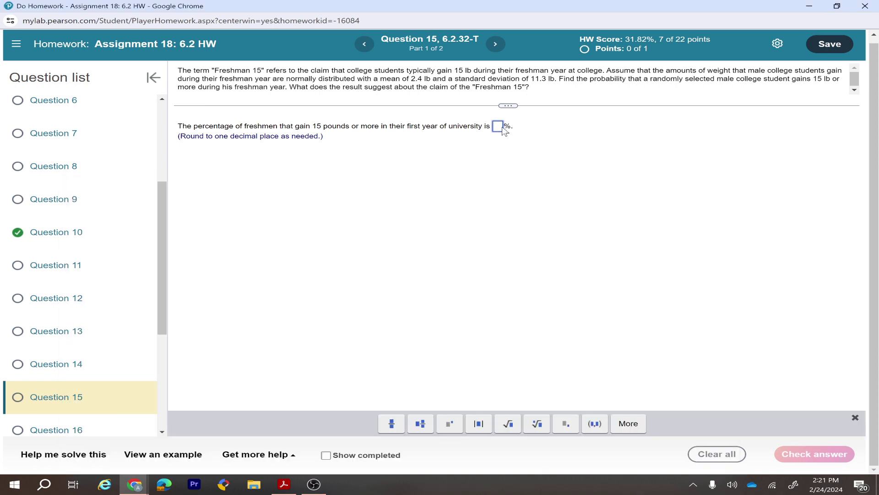
{"action": "type", "text": "3.2"}
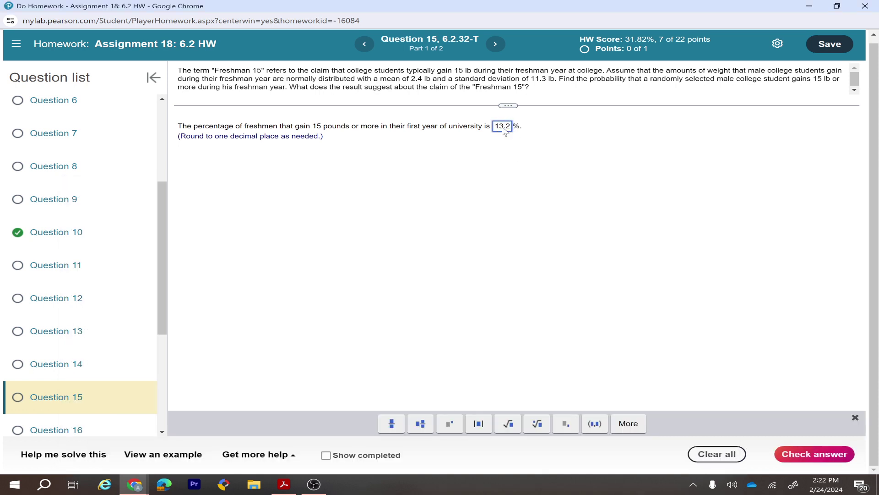
{"action": "left_click", "coordinate": [784, 454]}
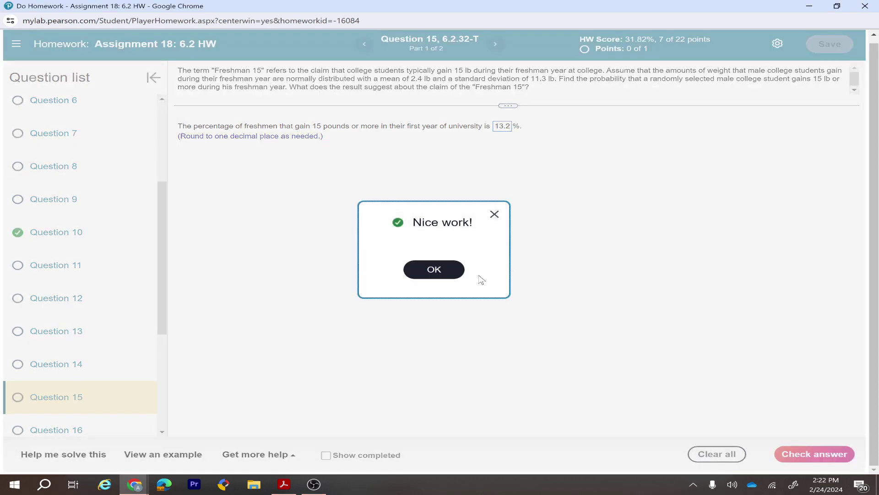
{"action": "left_click", "coordinate": [444, 272]}
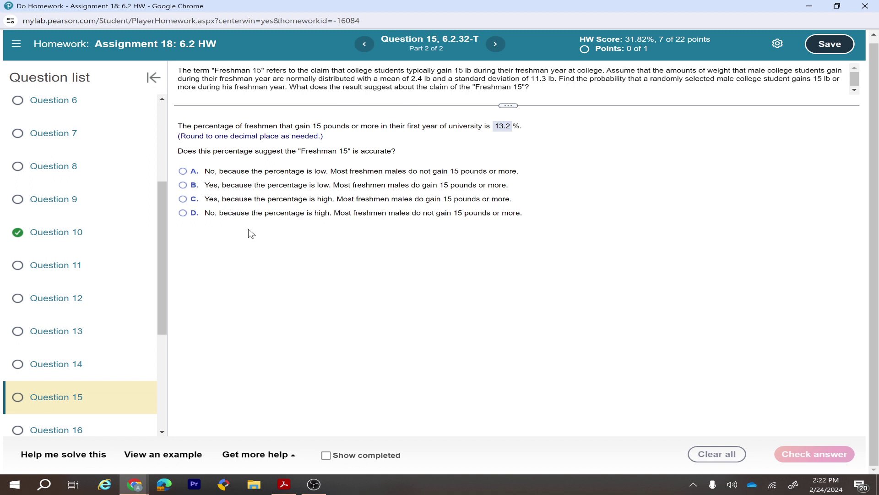
- Answer Question 15's part 2 with choice A, submit it for checking, and continue to the following question
{"action": "left_click", "coordinate": [194, 172]}
{"action": "left_click", "coordinate": [821, 452]}
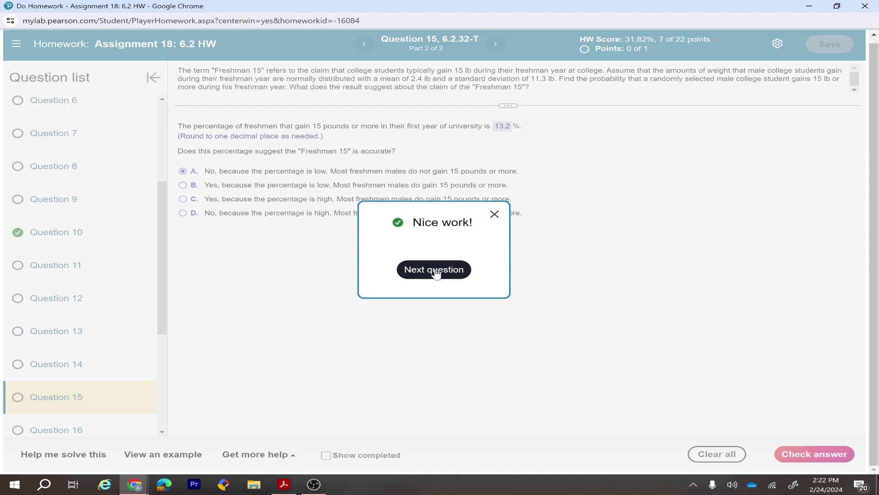
{"action": "left_click", "coordinate": [434, 271]}
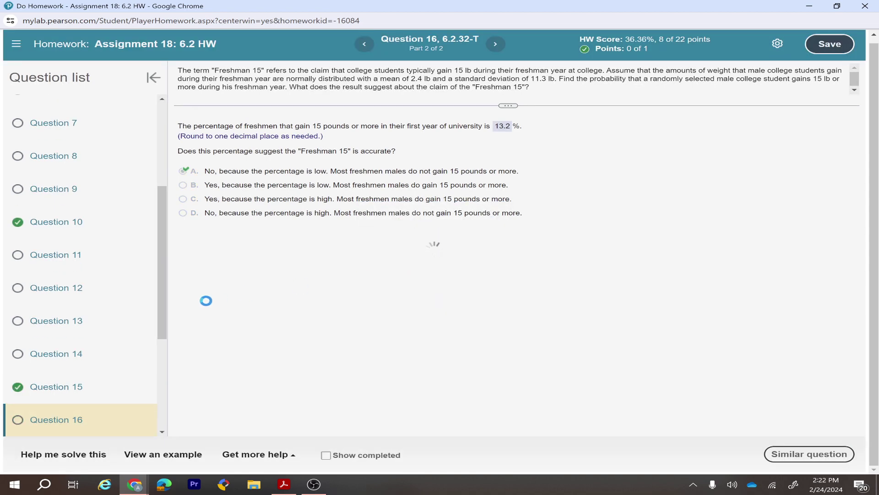
- Leave Question 16 and open Question 12 about the amusement park height requirements from the question list
{"action": "scroll", "coordinate": [133, 306], "scroll_direction": "down", "scroll_amount": 3}
{"action": "scroll", "coordinate": [113, 305], "scroll_direction": "up", "scroll_amount": 6}
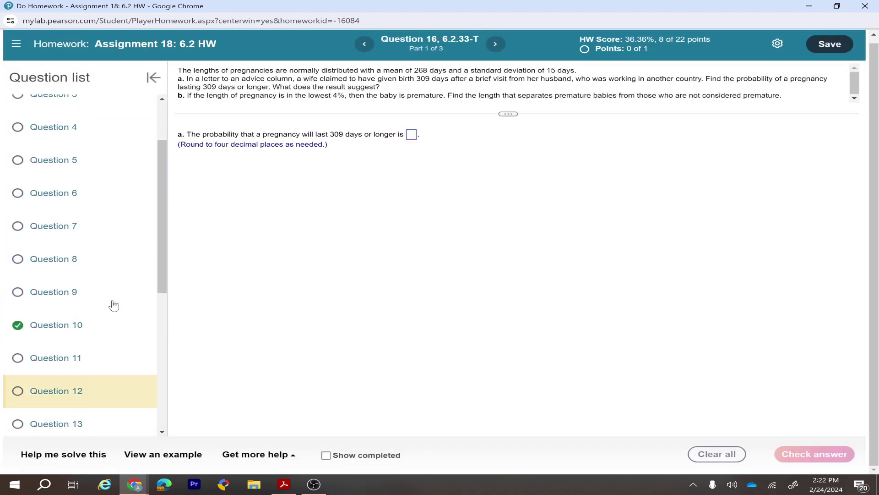
{"action": "scroll", "coordinate": [69, 239], "scroll_direction": "down", "scroll_amount": 2}
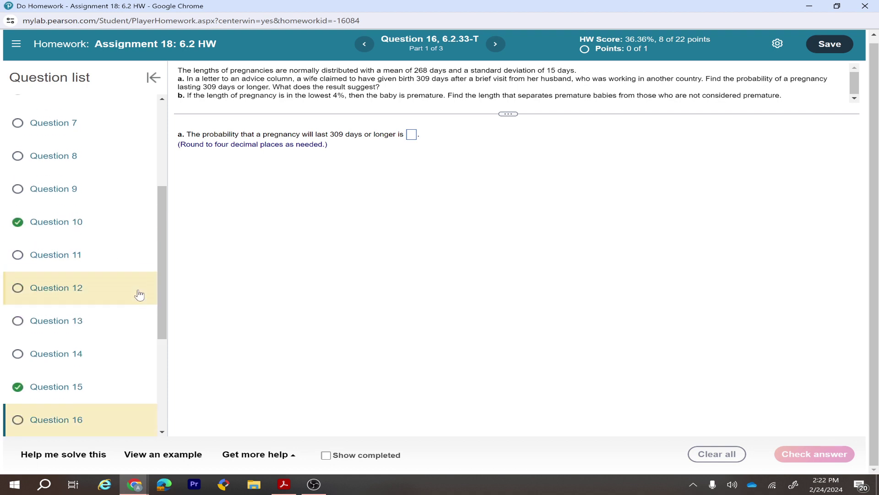
{"action": "left_click", "coordinate": [60, 289]}
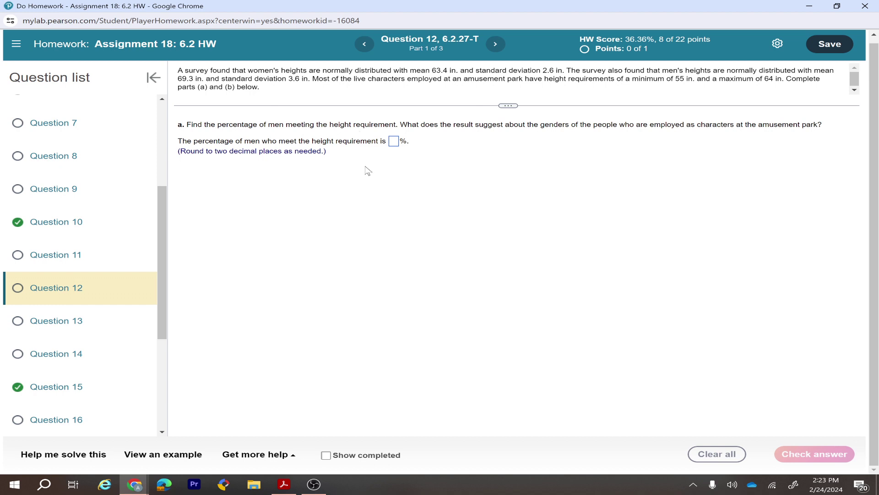
- In StatCrunch's Normal calculator, set the mean to 69.3 and standard deviation to 3.6, and clear the x value
{"action": "mouse_move", "coordinate": [159, 480]}
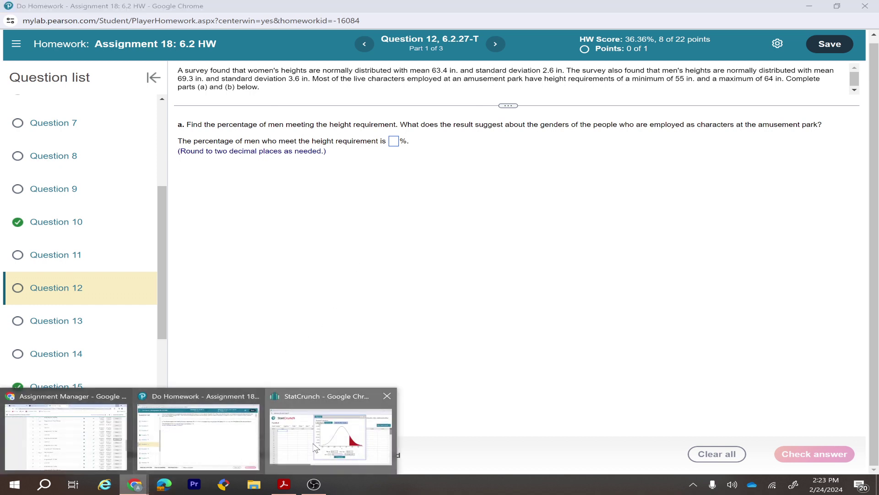
{"action": "left_click", "coordinate": [329, 430]}
{"action": "double_click", "coordinate": [412, 412]}
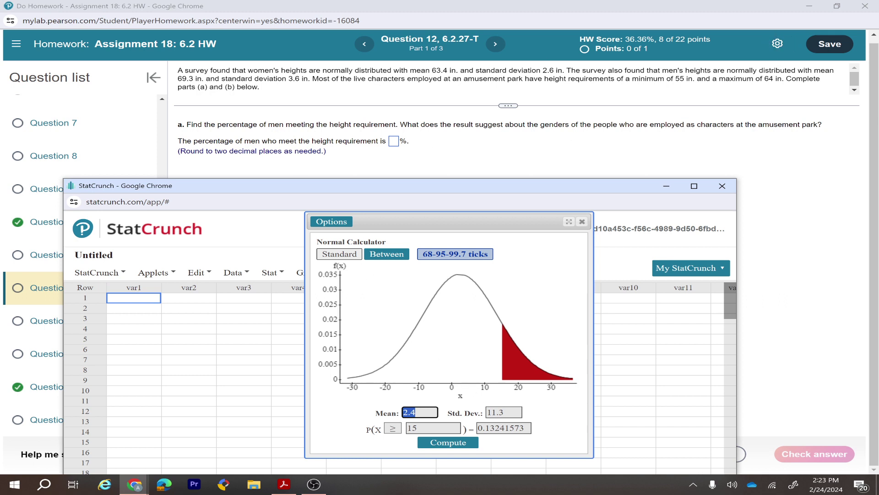
{"action": "type", "text": "69."}
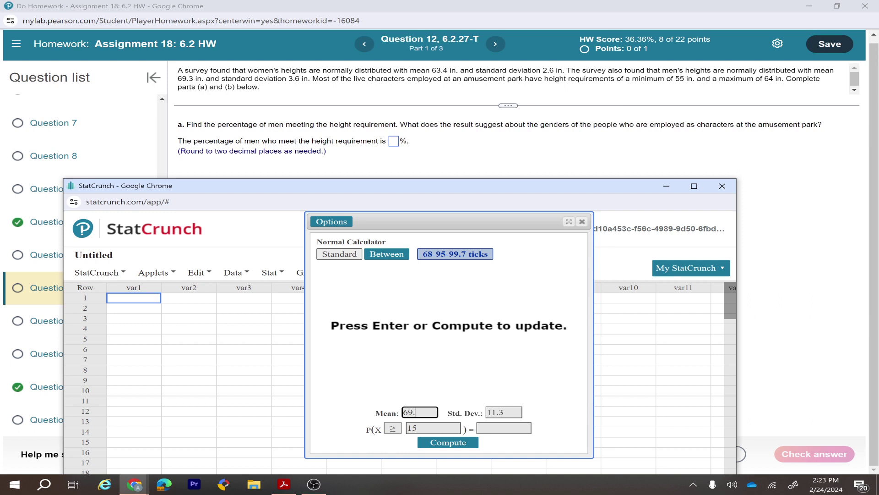
{"action": "type", "text": "3"}
{"action": "key", "text": "Tab"}
{"action": "type", "text": "3.6"}
{"action": "key", "text": "Tab"}
{"action": "key", "text": "BackSpace"}
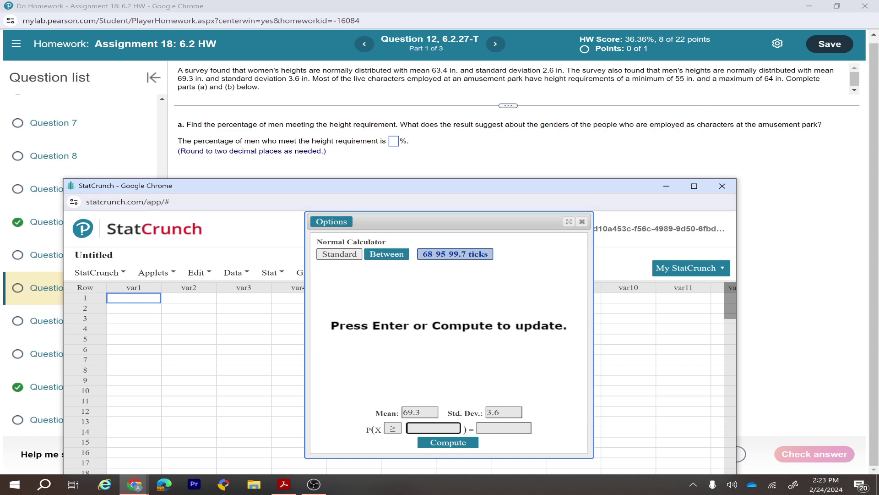
- Switch the Normal calculator to a between probability and compute P(55 ≤ X ≤ 65)
{"action": "left_click", "coordinate": [422, 255]}
{"action": "left_click", "coordinate": [393, 257]}
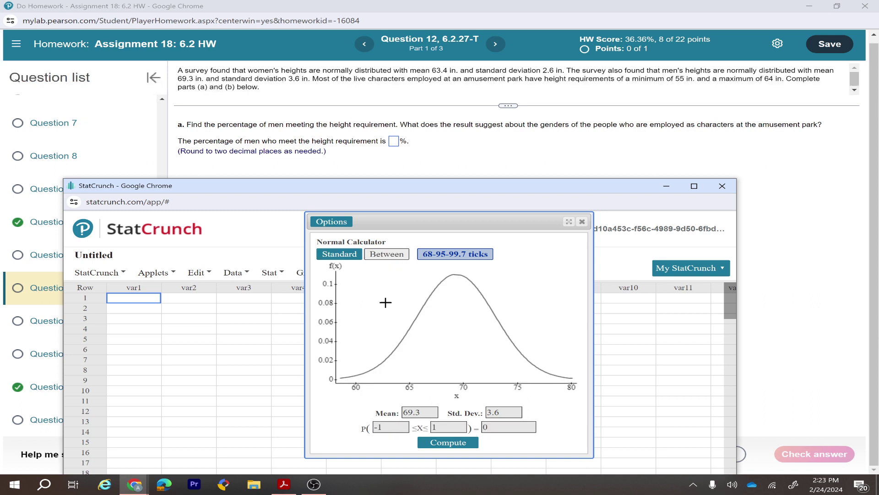
{"action": "type", "text": "55"}
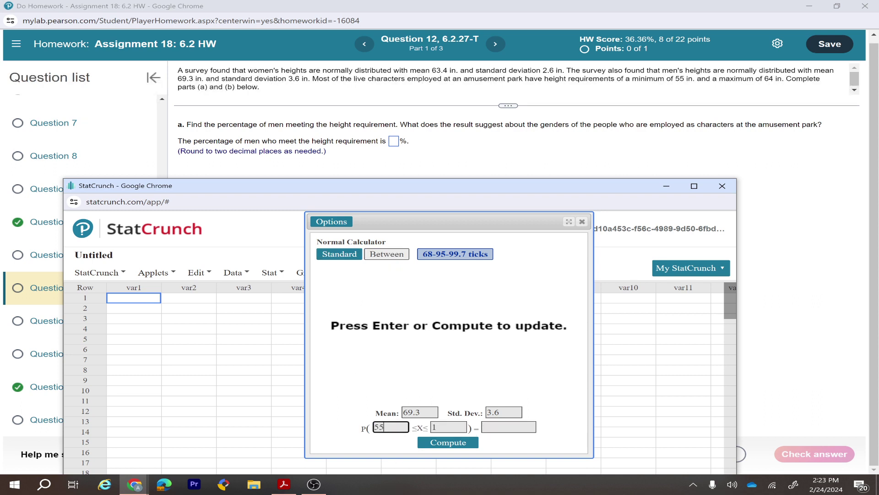
{"action": "key", "text": "Tab"}
{"action": "type", "text": "65"}
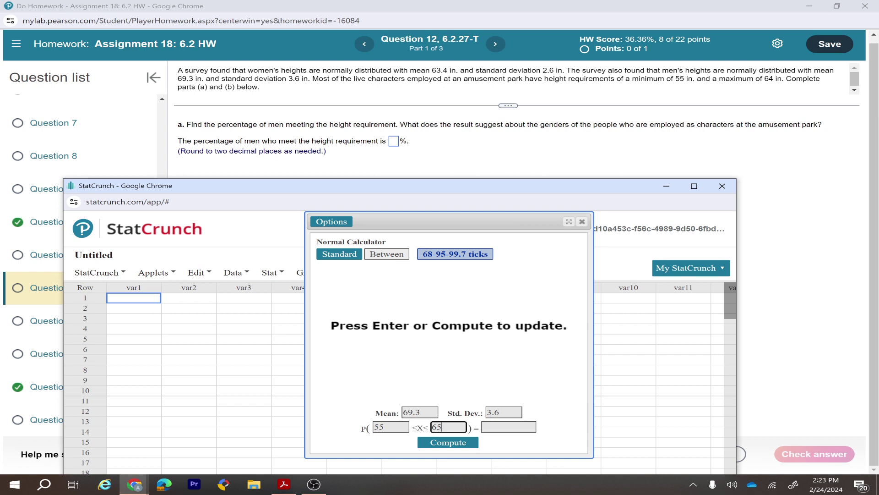
{"action": "key", "text": "Return"}
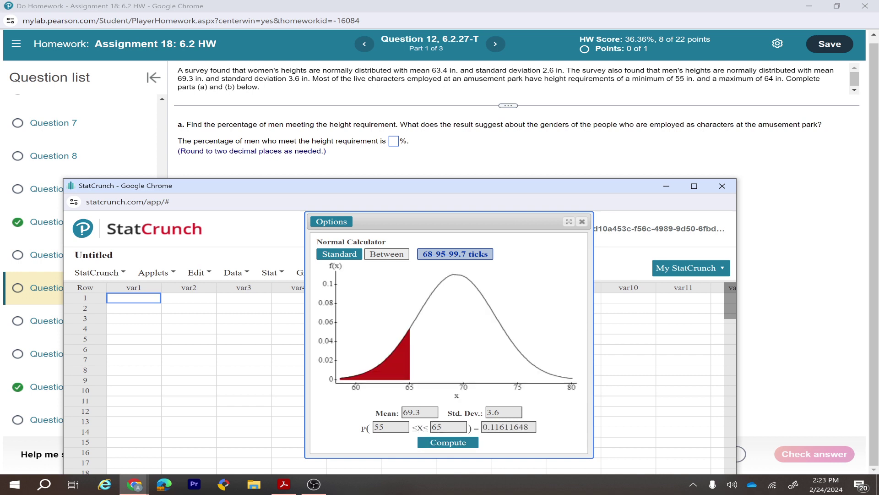
{"action": "key", "text": "Return"}
- Try 11.6 as the percentage of men meeting the height requirement, check the answer, and dismiss the feedback
{"action": "left_click", "coordinate": [395, 143]}
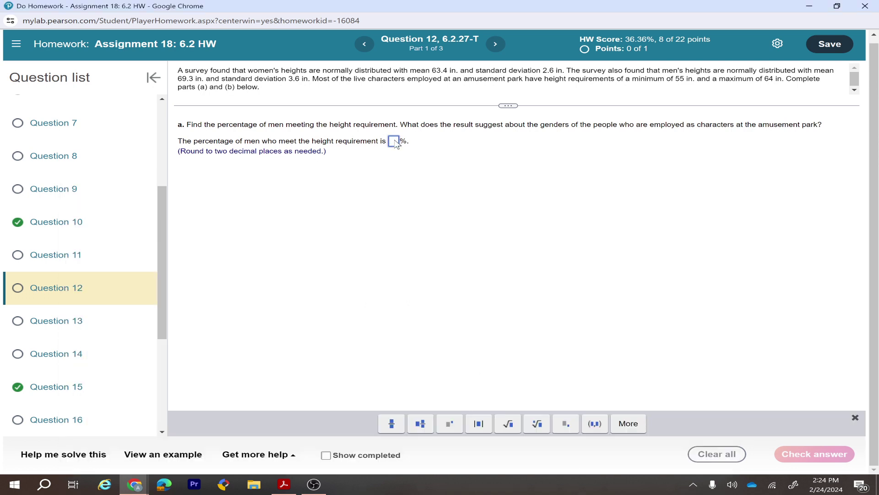
{"action": "type", "text": "11.6"}
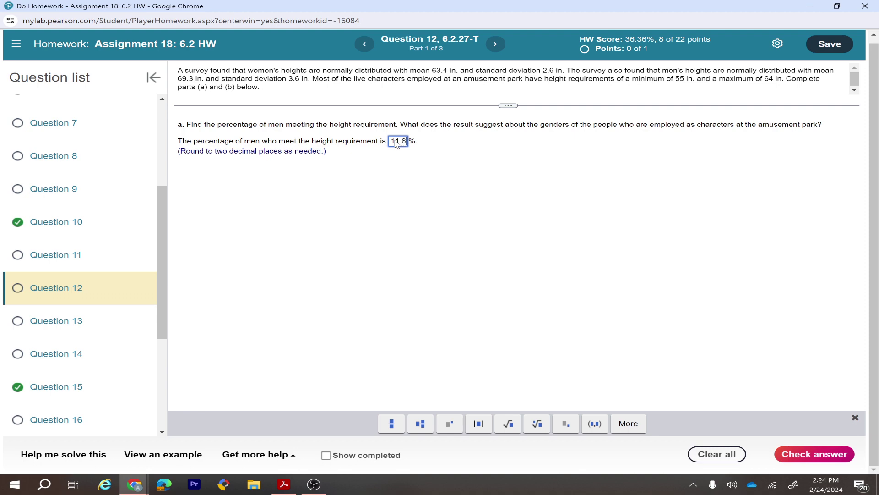
{"action": "left_click", "coordinate": [805, 452]}
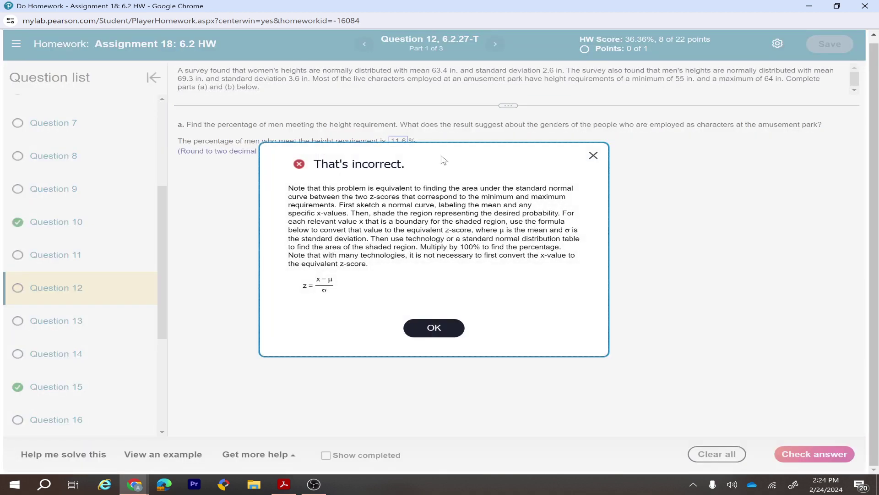
{"action": "left_click_drag", "start_coordinate": [445, 160], "coordinate": [455, 165]}
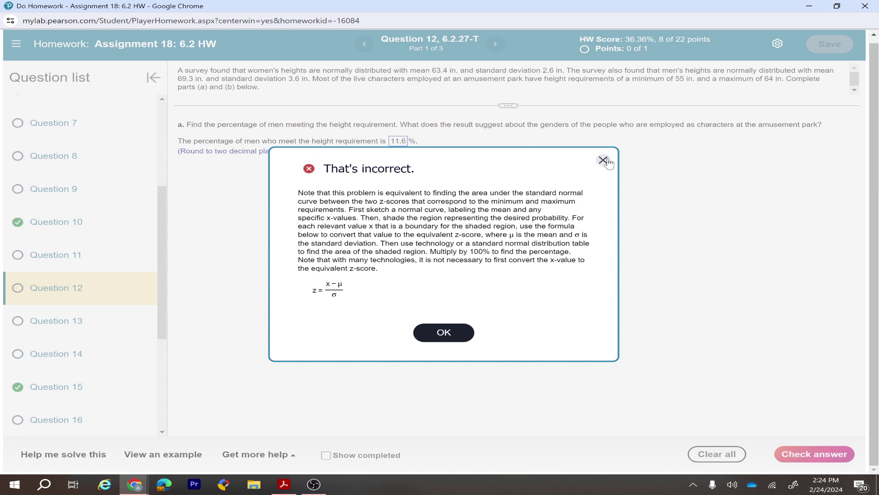
{"action": "left_click", "coordinate": [461, 329]}
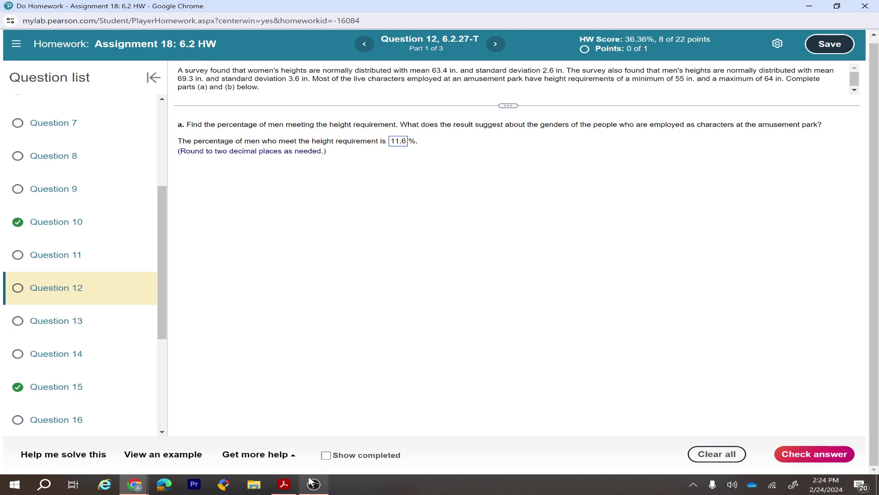
- Return to StatCrunch's Normal calculator, change the upper bound to 64, and recompute the between probability
{"action": "mouse_move", "coordinate": [134, 484]}
{"action": "left_click", "coordinate": [330, 463]}
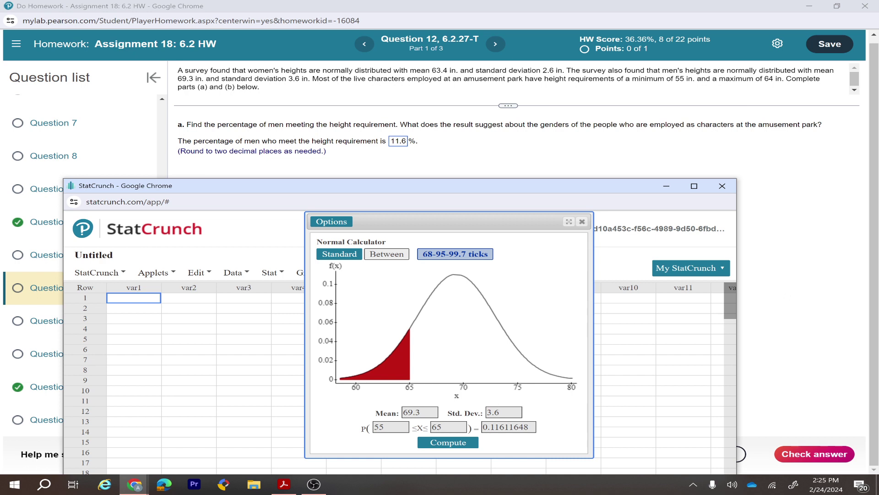
{"action": "left_click", "coordinate": [448, 427]}
{"action": "type", "text": "6"}
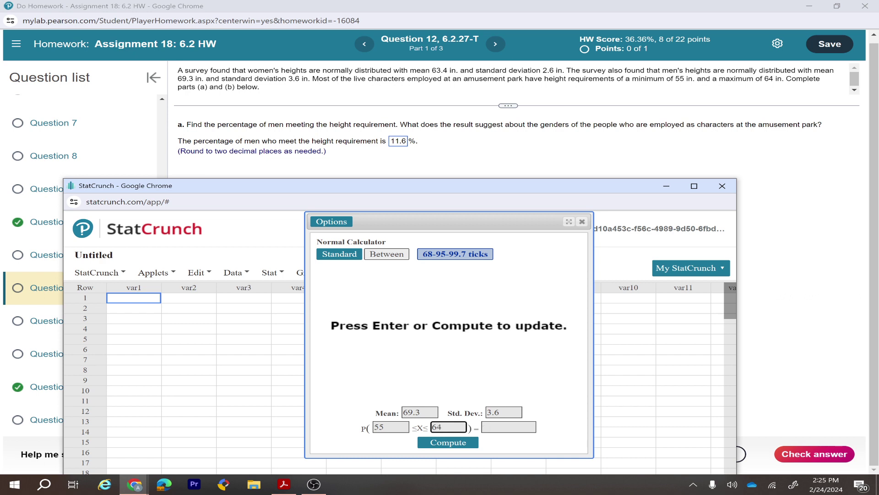
{"action": "left_click", "coordinate": [460, 442]}
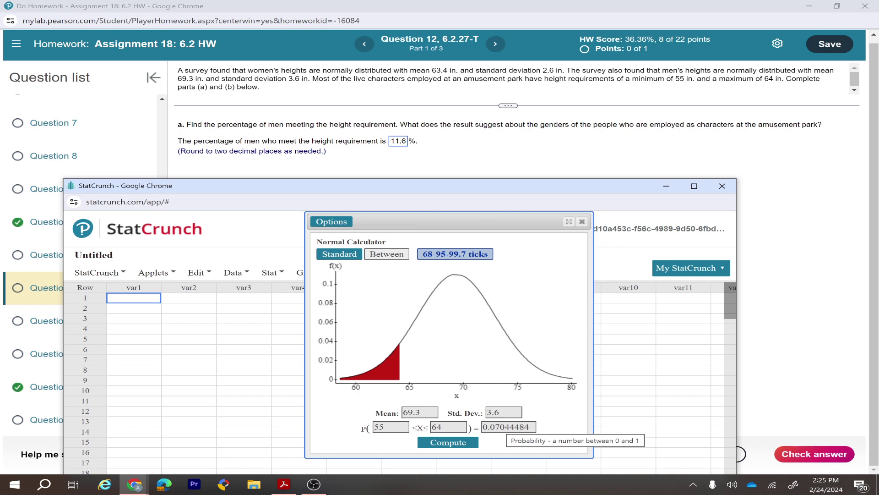
- Replace Question 12's part 1 answer with 7.04 percent, submit it, and continue to part 2
{"action": "left_click", "coordinate": [407, 142]}
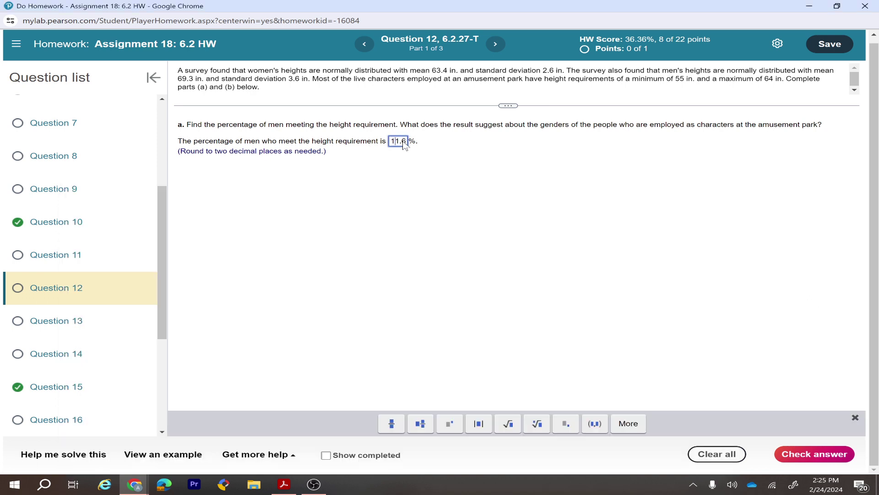
{"action": "key", "text": "BackSpace"}
{"action": "key", "text": "BackSpace"}
{"action": "key", "text": "BackSpace"}
{"action": "key", "text": "BackSpace"}
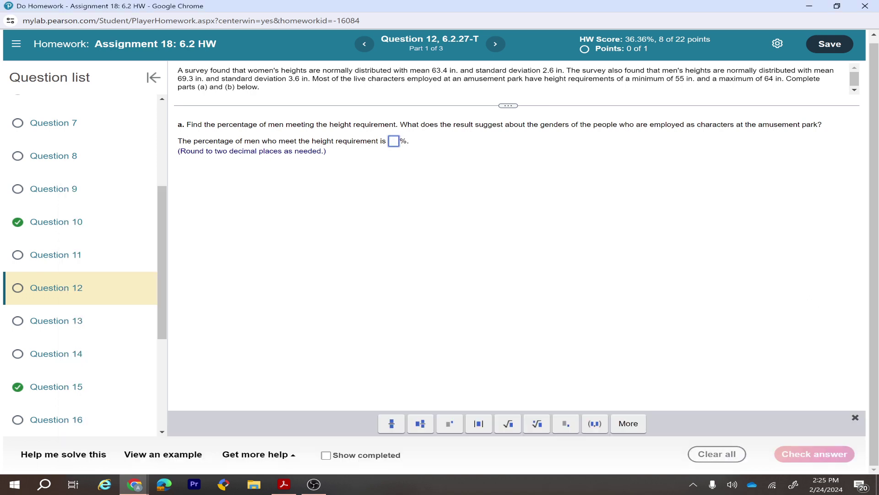
{"action": "type", "text": "7.04"}
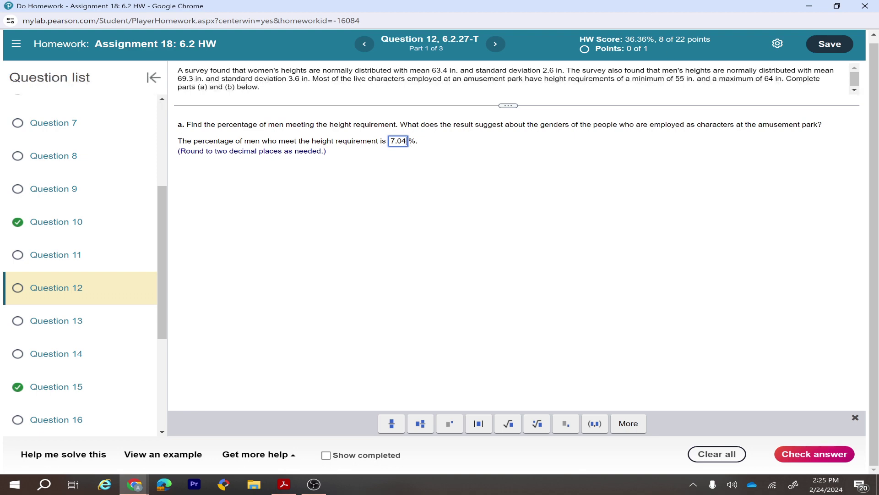
{"action": "left_click", "coordinate": [799, 460]}
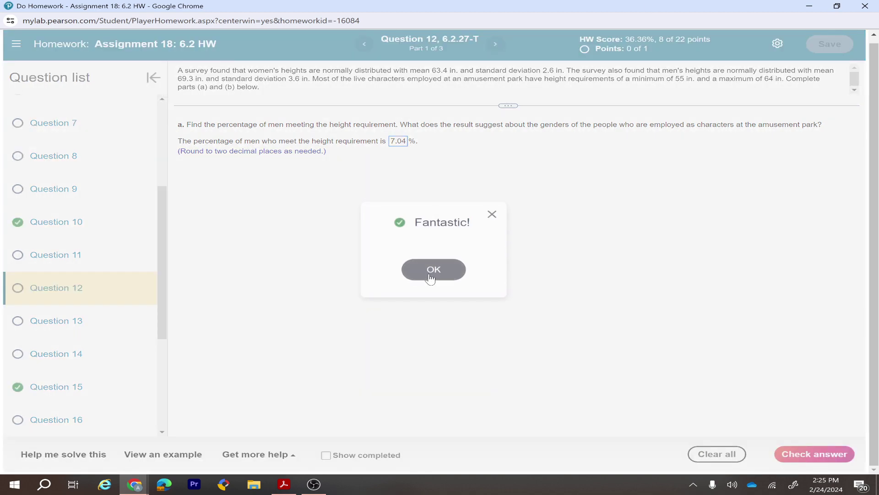
{"action": "left_click", "coordinate": [430, 275]}
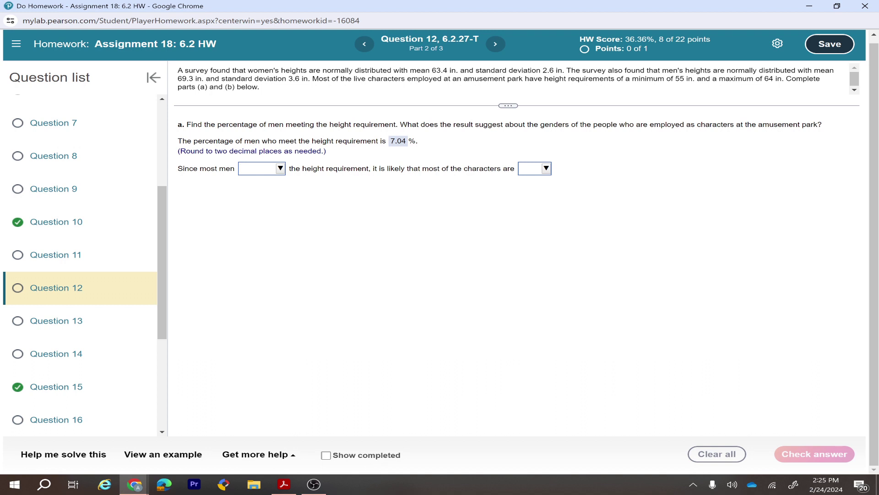
- Complete Question 12's part 2 with "do not meet" and "women", submit it, and continue to part 3
{"action": "left_click", "coordinate": [257, 171]}
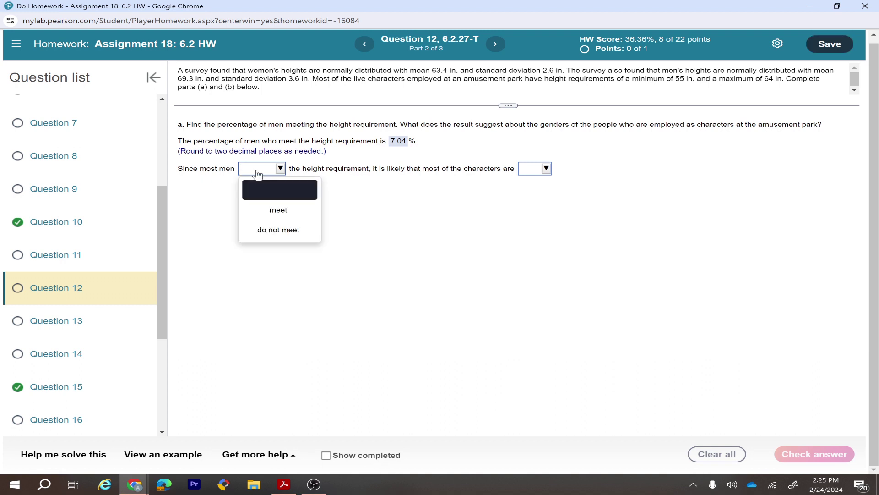
{"action": "left_click", "coordinate": [281, 231]}
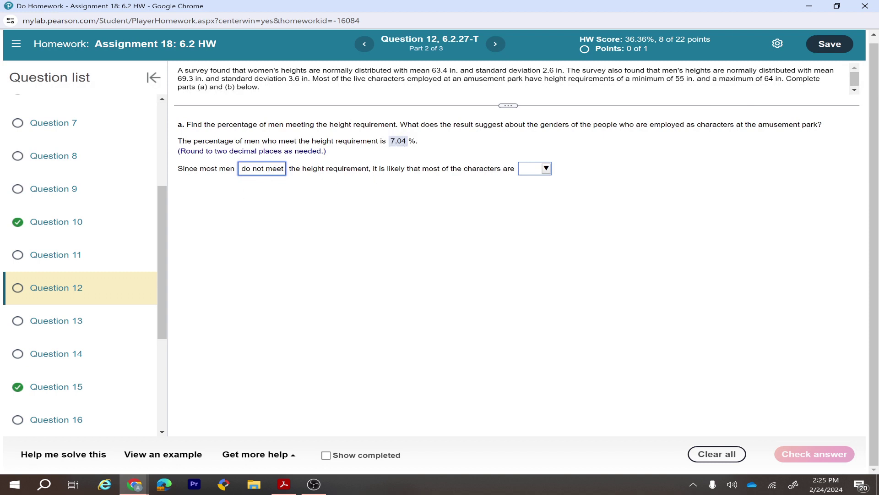
{"action": "left_click", "coordinate": [539, 169]}
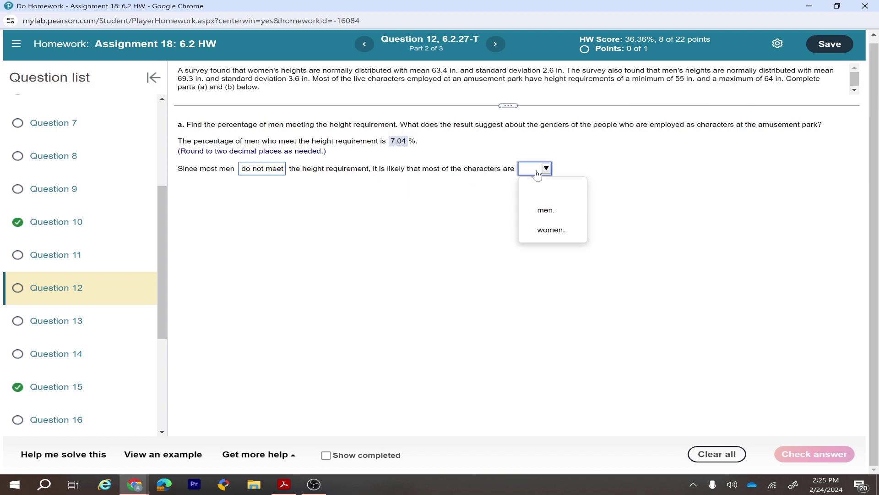
{"action": "left_click", "coordinate": [547, 229]}
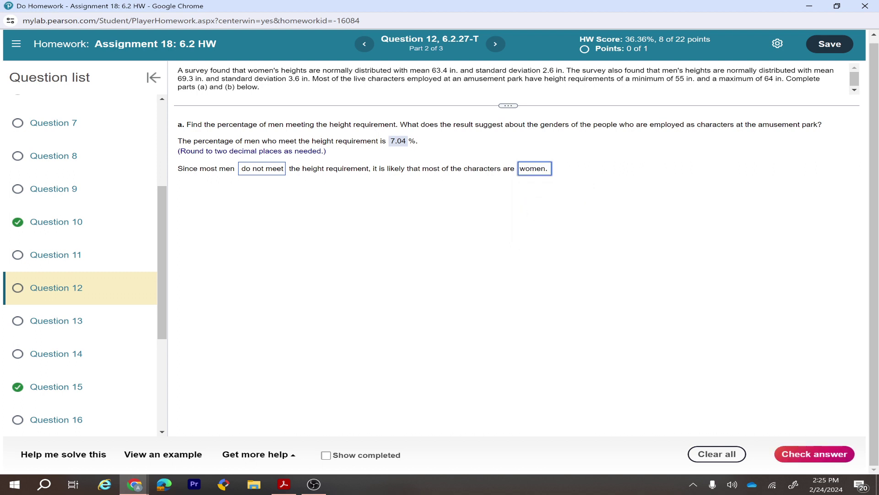
{"action": "left_click", "coordinate": [822, 454]}
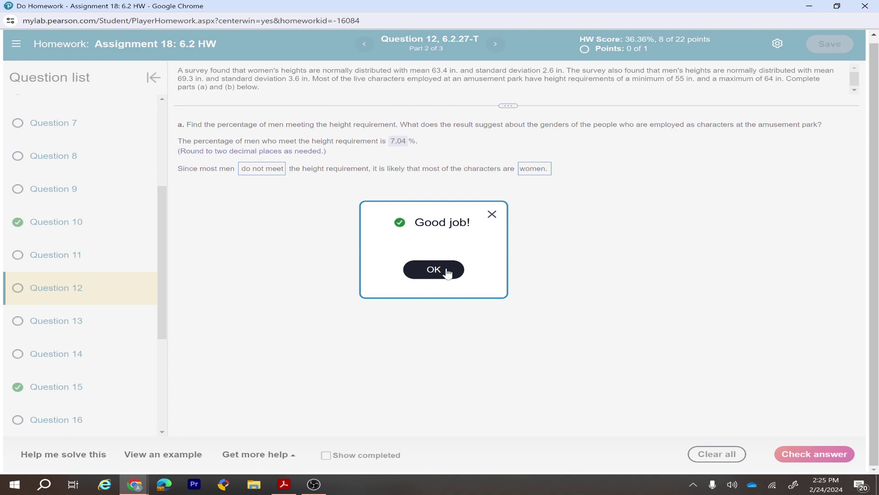
{"action": "left_click", "coordinate": [434, 270]}
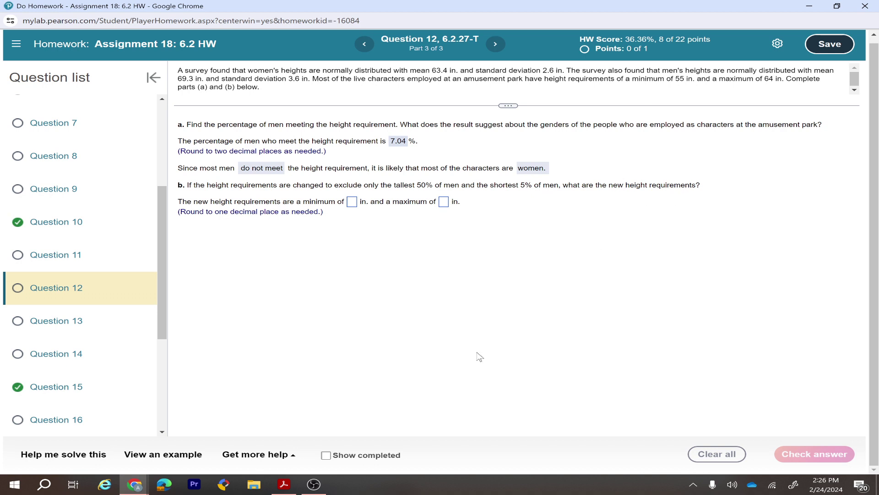
- Return to StatCrunch's Normal calculator and switch it to the standard one-sided mode, keeping mean 69.3 and standard deviation 3.6
{"action": "mouse_move", "coordinate": [134, 484]}
{"action": "left_click", "coordinate": [332, 426]}
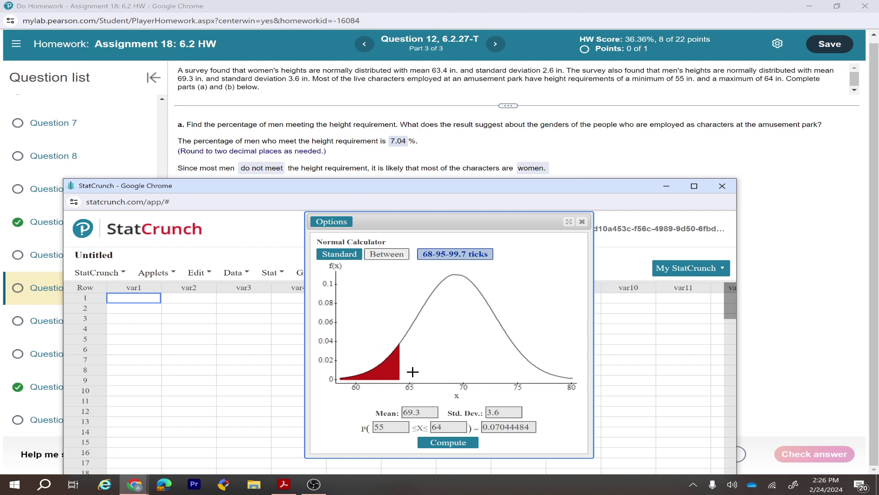
{"action": "left_click", "coordinate": [387, 254]}
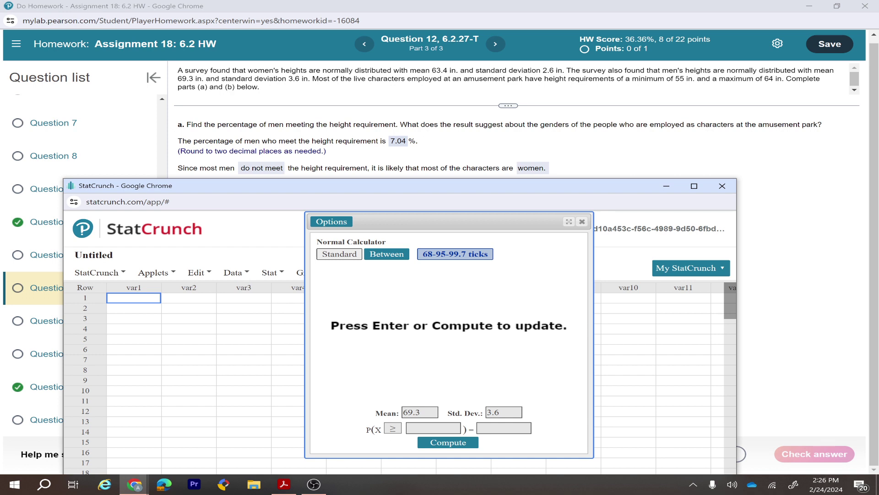
{"action": "left_click_drag", "start_coordinate": [428, 187], "coordinate": [427, 225]}
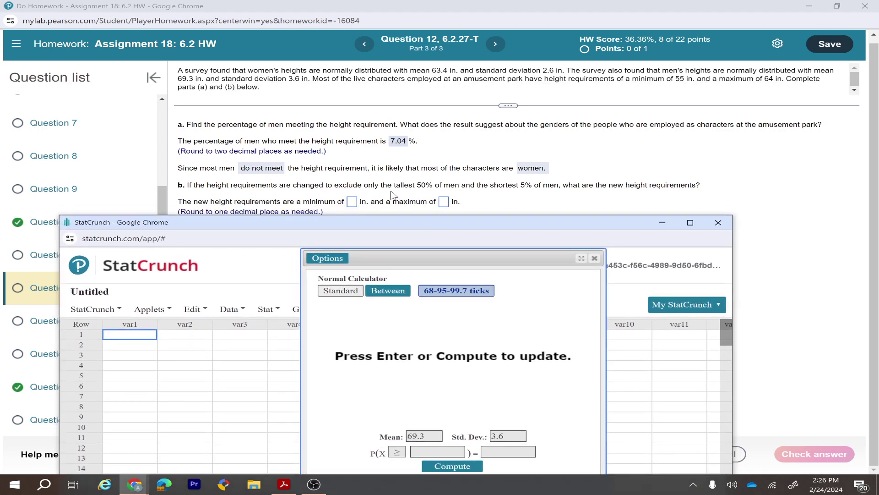
{"action": "left_click_drag", "start_coordinate": [473, 225], "coordinate": [458, 172]}
- Set the calculator to P(X ≤ x) with a probability of .5 and compute the cutoff height
{"action": "left_click", "coordinate": [380, 399]}
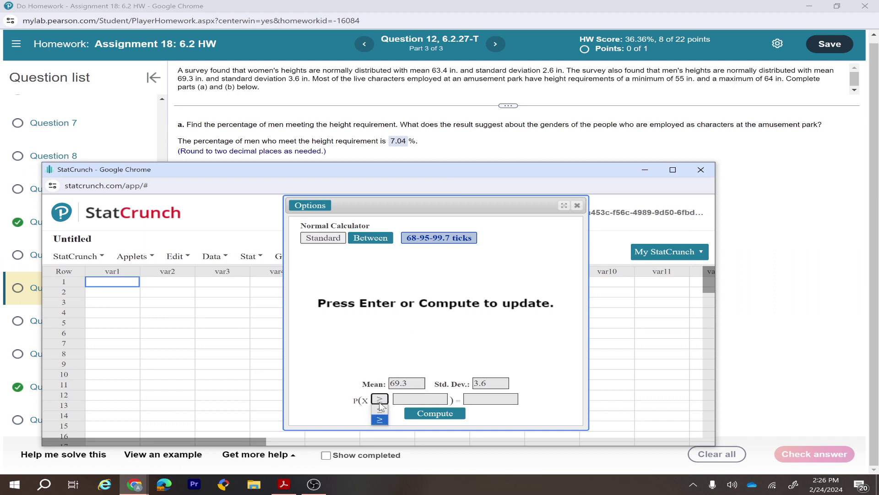
{"action": "left_click", "coordinate": [379, 408]}
{"action": "left_click", "coordinate": [420, 399]}
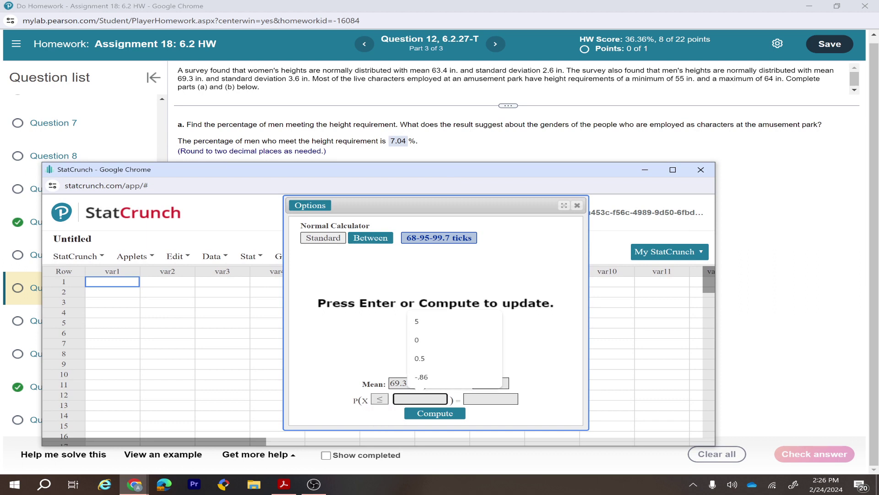
{"action": "left_click", "coordinate": [491, 399]}
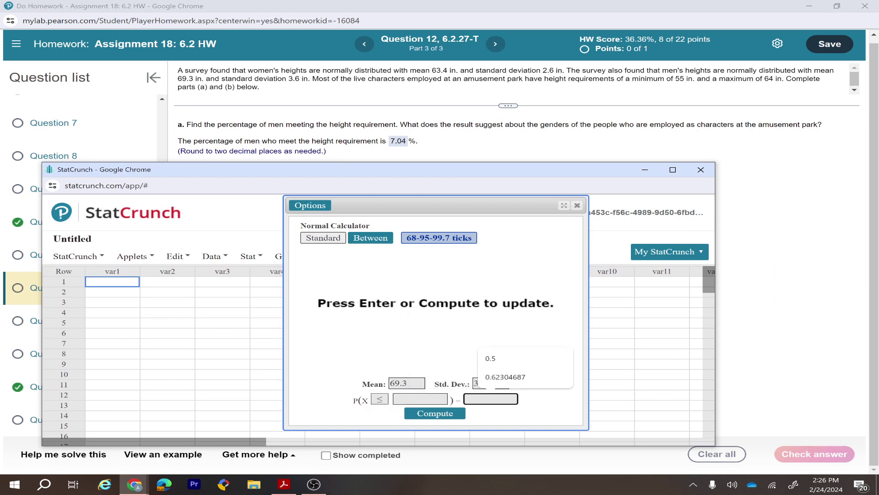
{"action": "key", "text": "Escape"}
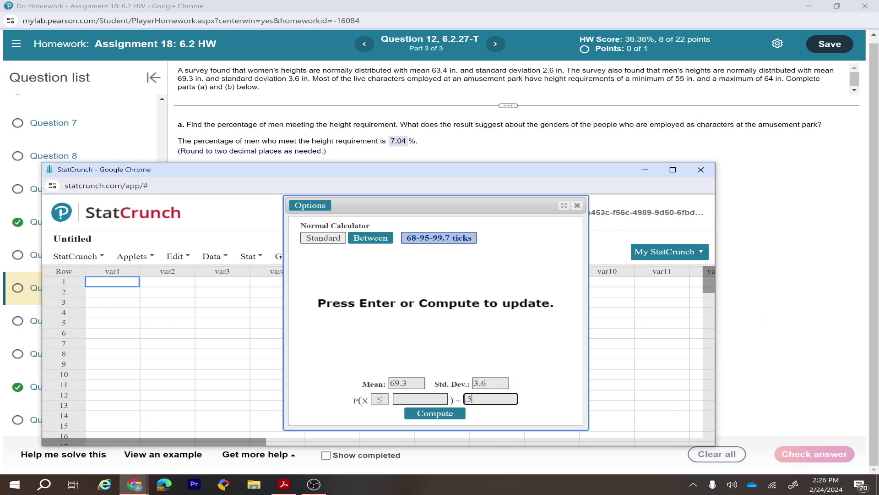
{"action": "left_click", "coordinate": [440, 414]}
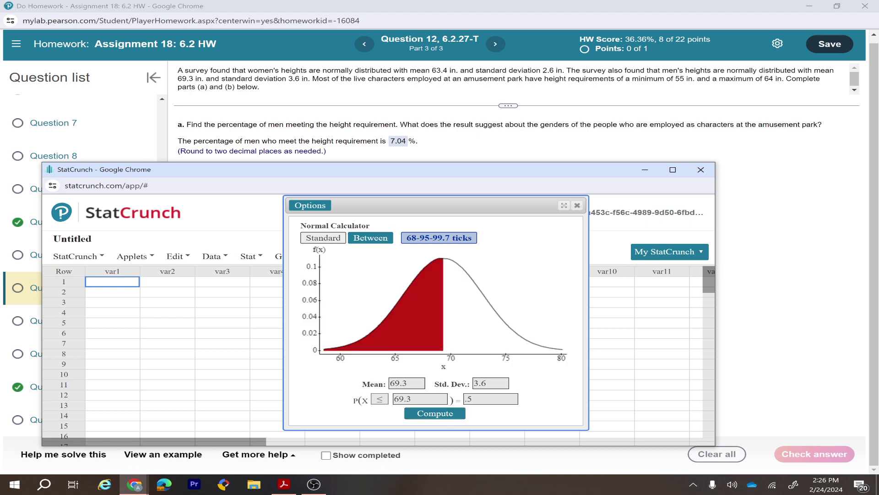
- Uncover Question 12's part 3 in the homework window and enter 69.3 in. as the maximum height requirement
{"action": "left_click_drag", "start_coordinate": [351, 173], "coordinate": [366, 233]}
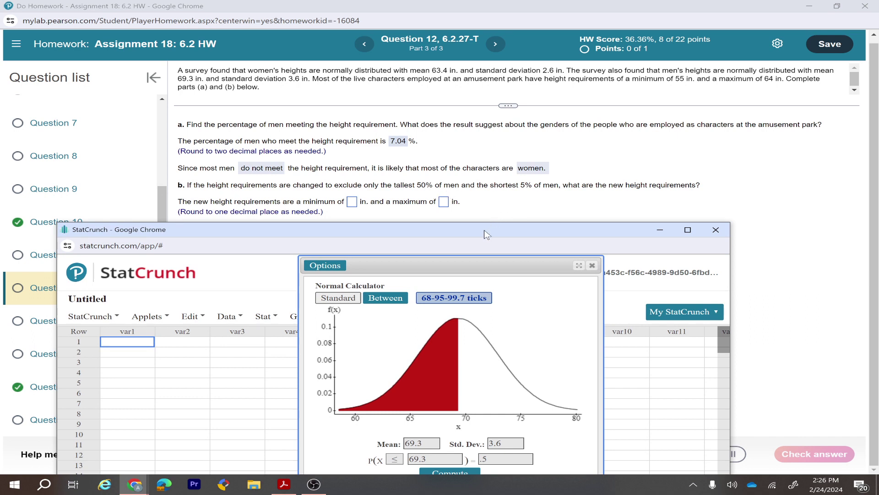
{"action": "left_click_drag", "start_coordinate": [485, 231], "coordinate": [484, 228]}
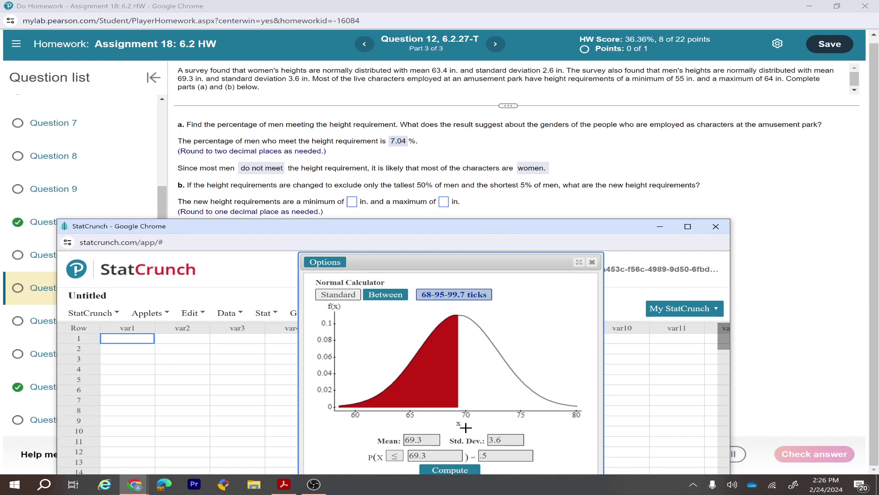
{"action": "mouse_move", "coordinate": [463, 226]}
{"action": "left_mouse_down"}
{"action": "mouse_move", "coordinate": [463, 202]}
{"action": "mouse_move", "coordinate": [456, 223]}
{"action": "left_mouse_up"}
{"action": "left_click", "coordinate": [444, 201]}
{"action": "type", "text": "69.3"}
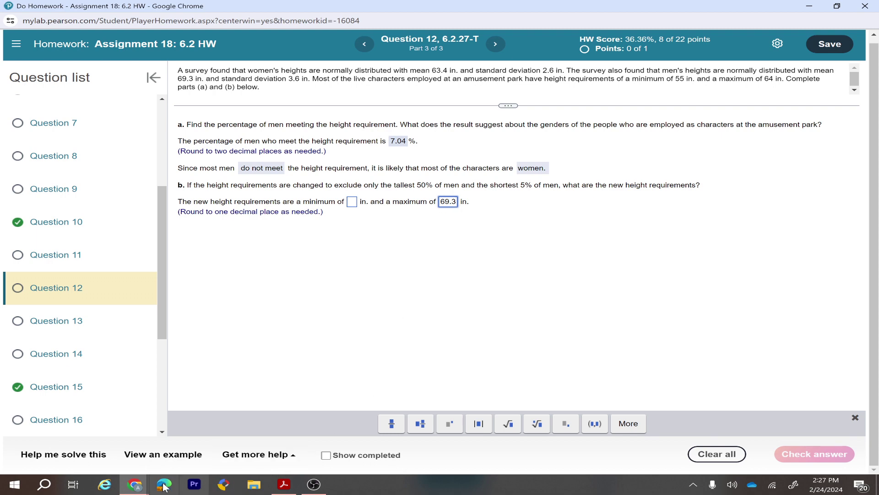
- Return to StatCrunch's Normal calculator, clear the x value, set the P(X ≤ x) probability to .05, and compute the cutoff
{"action": "mouse_move", "coordinate": [134, 484]}
{"action": "left_click", "coordinate": [348, 429]}
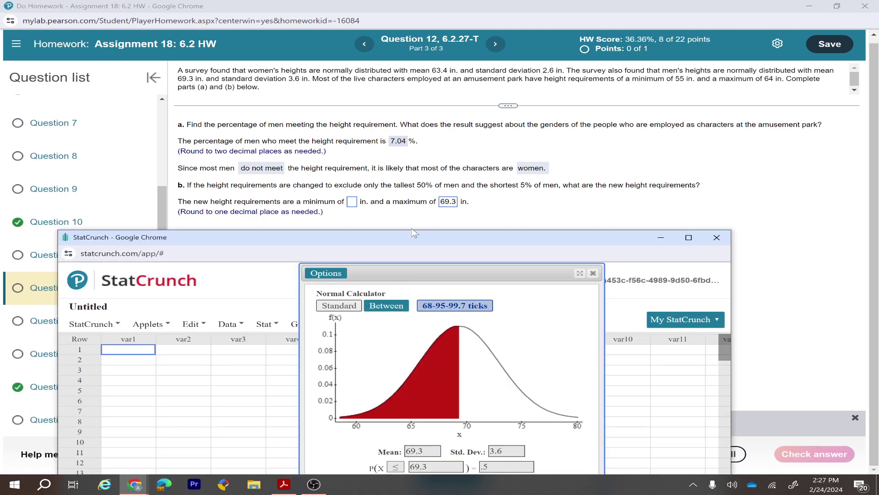
{"action": "left_click_drag", "start_coordinate": [407, 233], "coordinate": [401, 134]}
{"action": "left_click", "coordinate": [389, 368]}
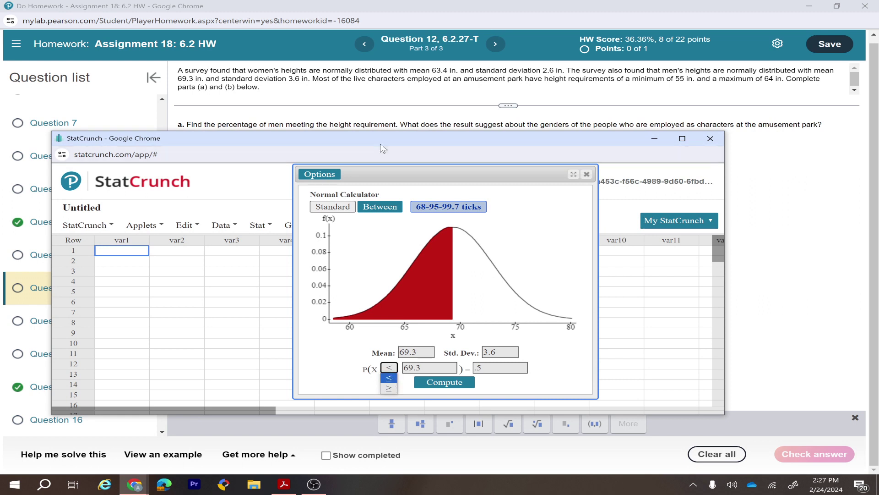
{"action": "left_click", "coordinate": [390, 379]}
{"action": "double_click", "coordinate": [411, 368]}
{"action": "key", "text": "BackSpace"}
{"action": "left_click", "coordinate": [501, 368]}
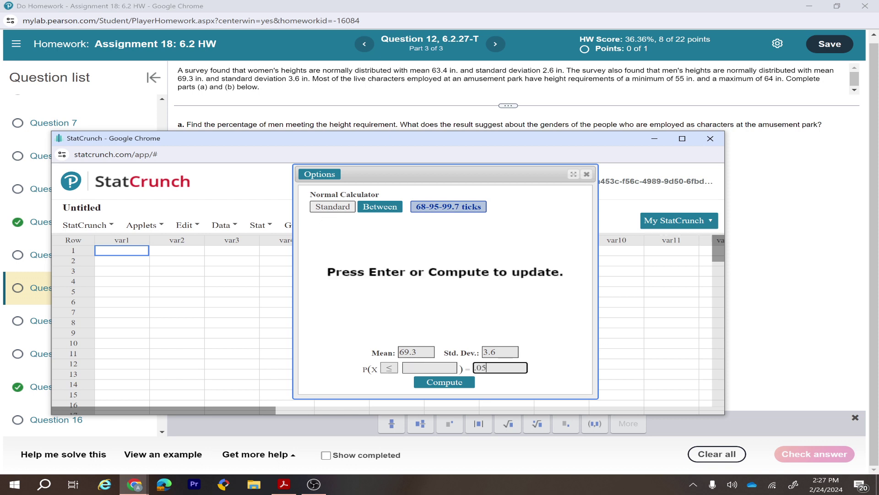
{"action": "left_click", "coordinate": [444, 382]}
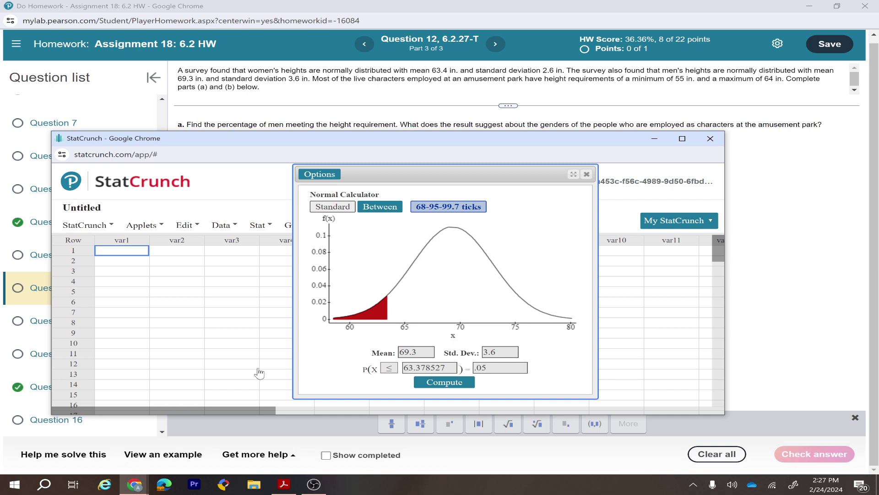
- Enter 63.4 in. as Question 12's minimum height requirement, check the answer, and continue to Question 13
{"action": "left_click", "coordinate": [761, 327]}
{"action": "left_click", "coordinate": [353, 202]}
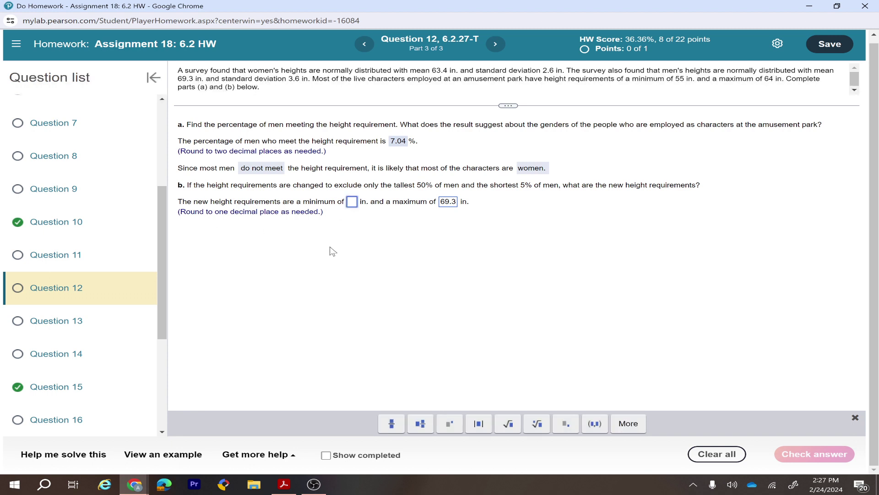
{"action": "type", "text": "63.4"}
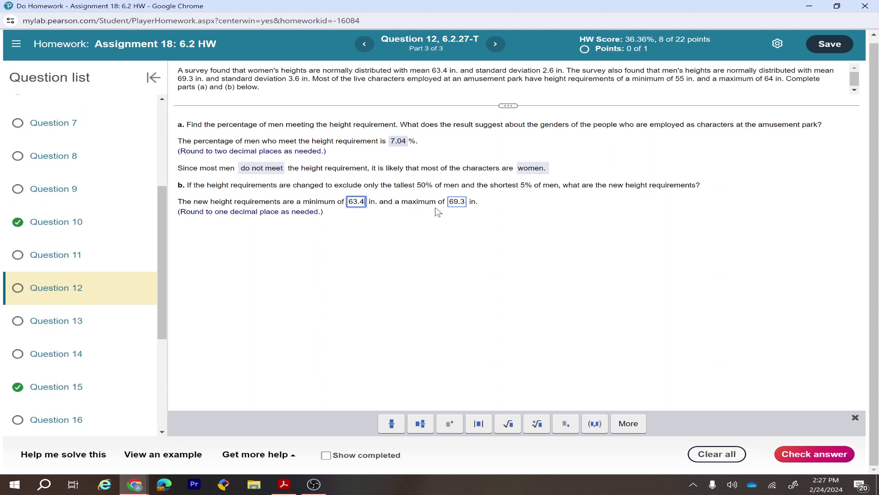
{"action": "left_click", "coordinate": [791, 453]}
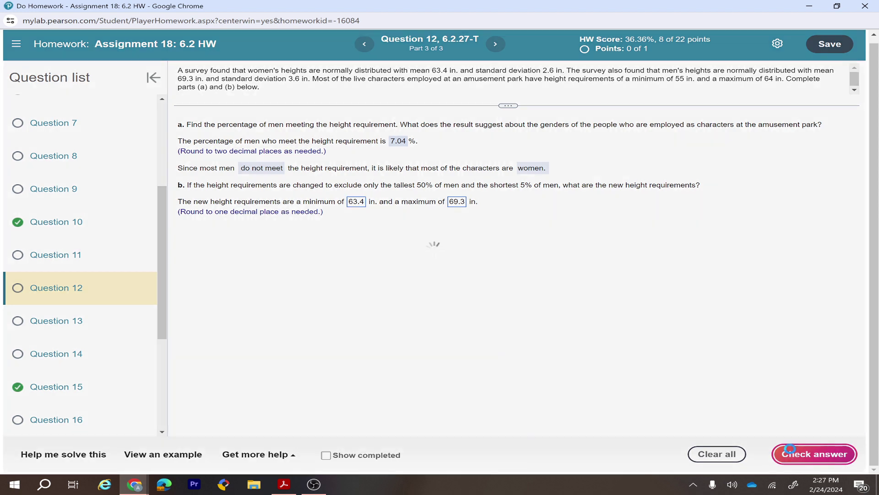
{"action": "left_click", "coordinate": [407, 270]}
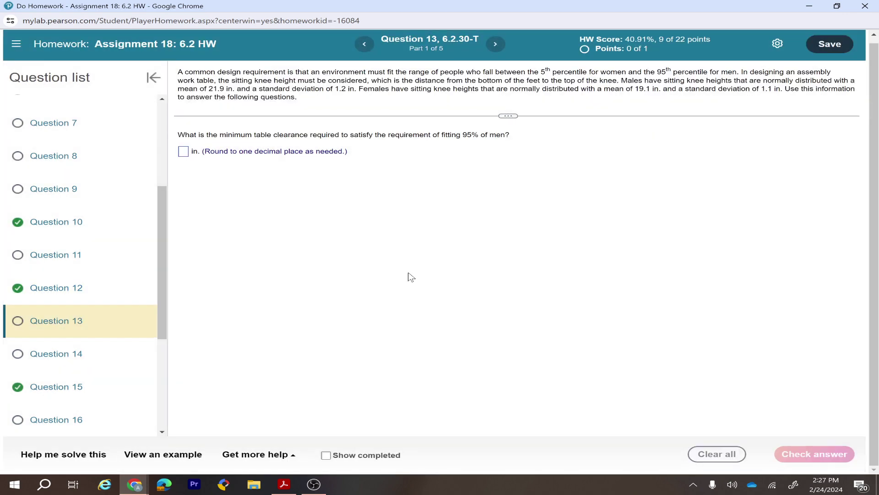
{"action": "scroll", "coordinate": [88, 275], "scroll_direction": "up", "scroll_amount": 5}
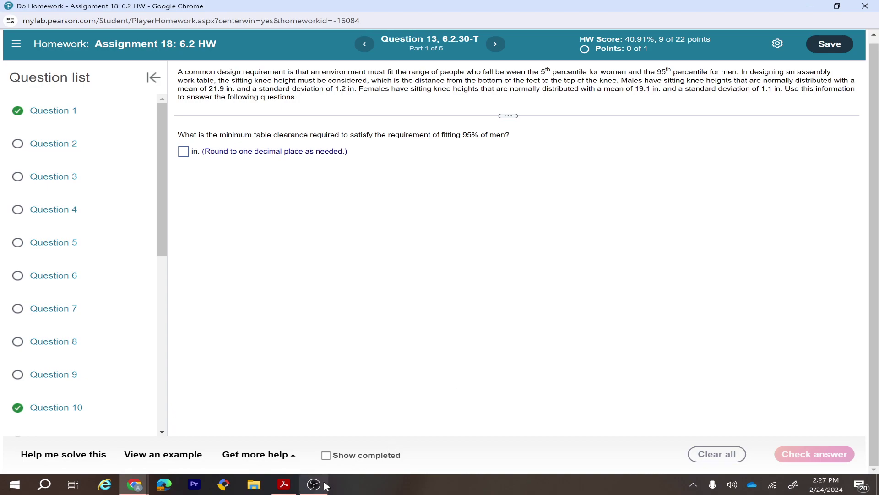